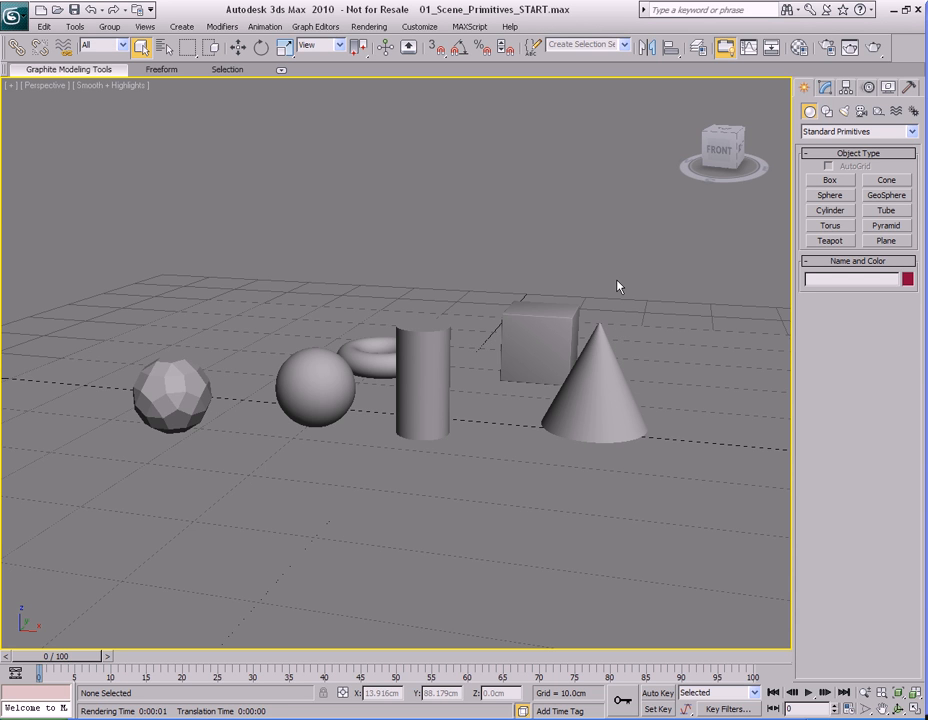
Open Render Setup and examine the mental ray renderer's Shadows & Displacement, Camera Effects and Rendering Algorithms settings.
left_click(381, 29)
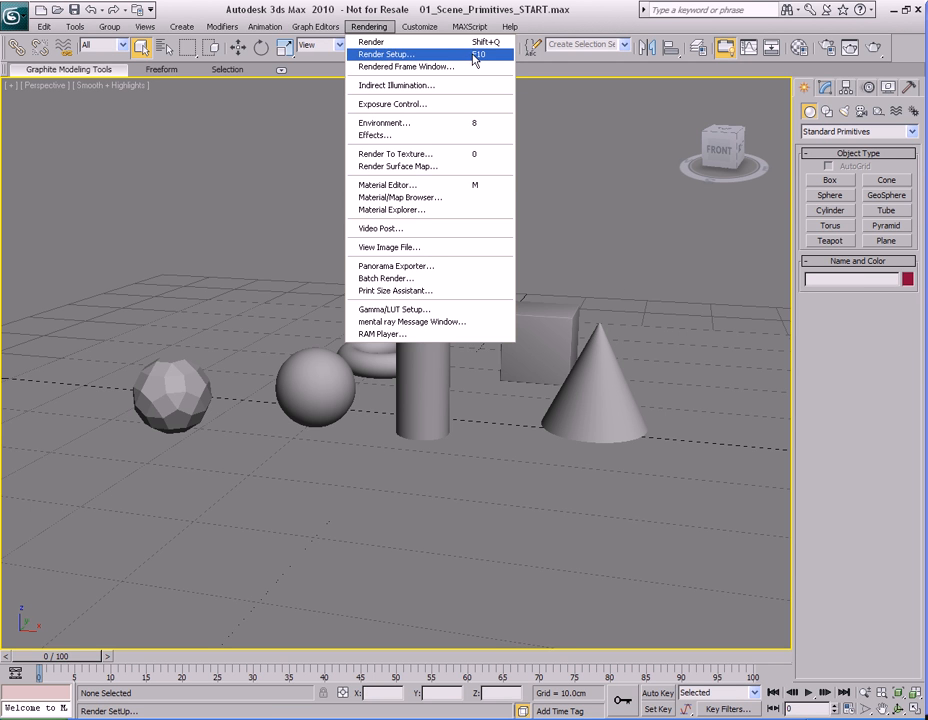
left_click(380, 55)
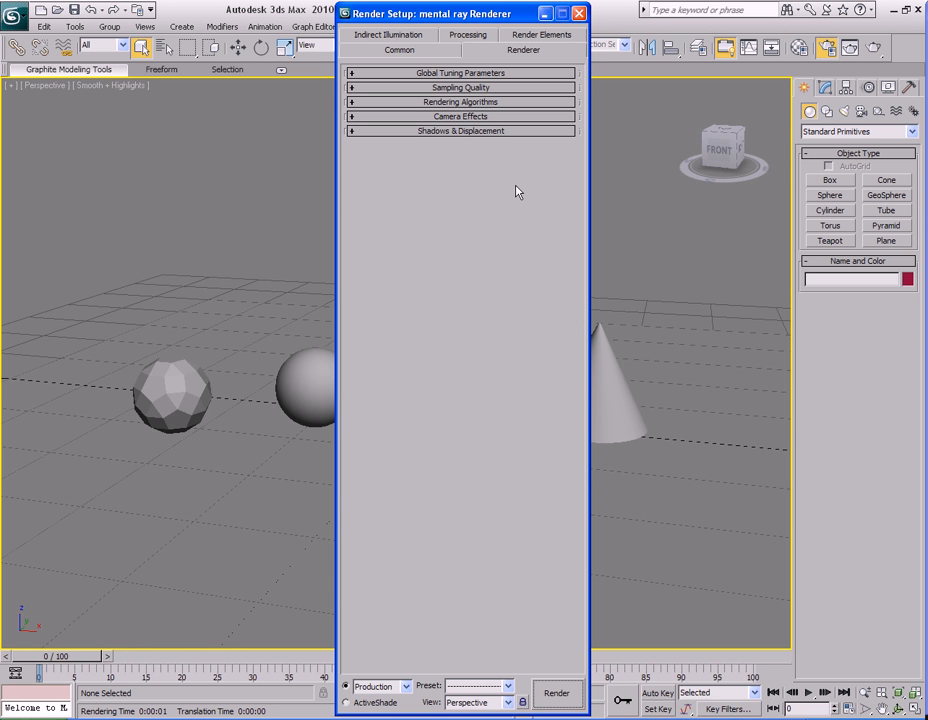
left_click(515, 133)
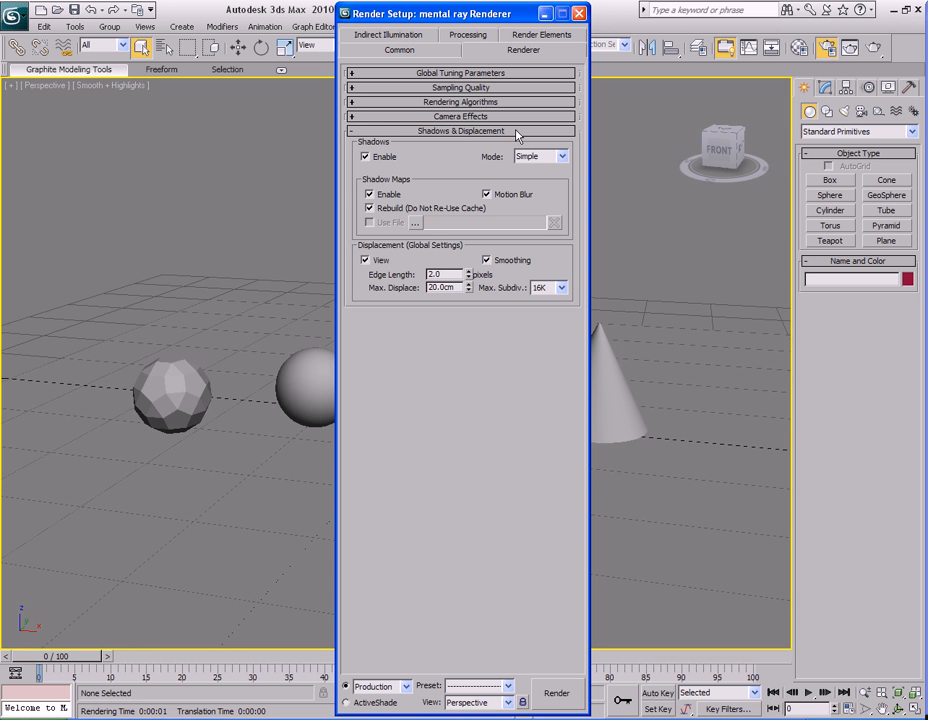
left_click(516, 131)
left_click(514, 117)
left_click(514, 116)
left_click(515, 107)
left_click(514, 104)
Look over the Indirect Illumination, Processing and Render Elements settings in Render Setup.
left_click(424, 35)
left_click(486, 49)
left_click(528, 53)
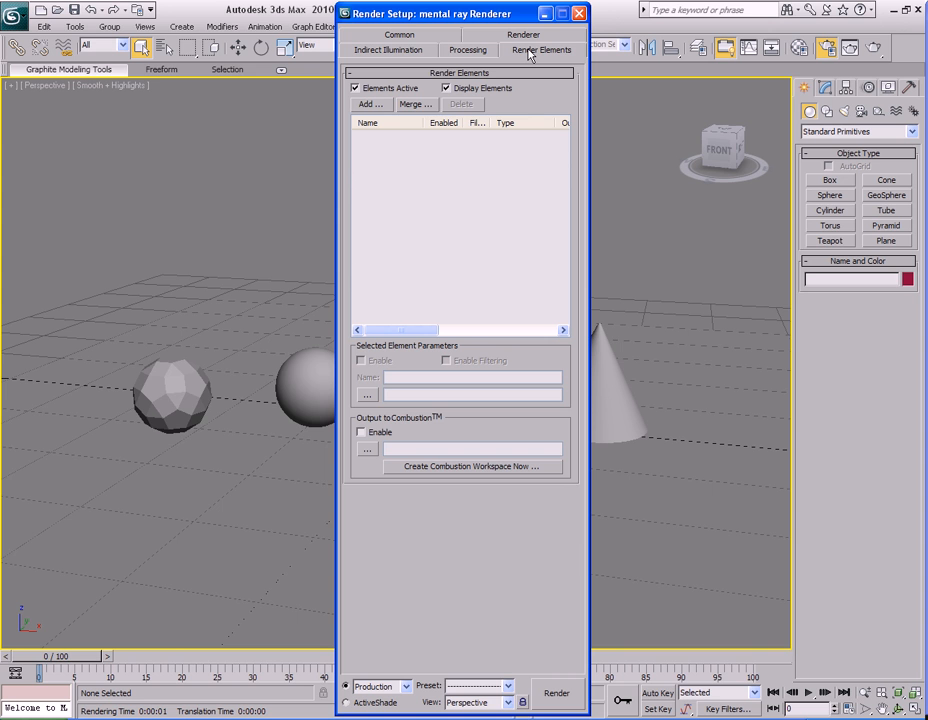
left_click(472, 36)
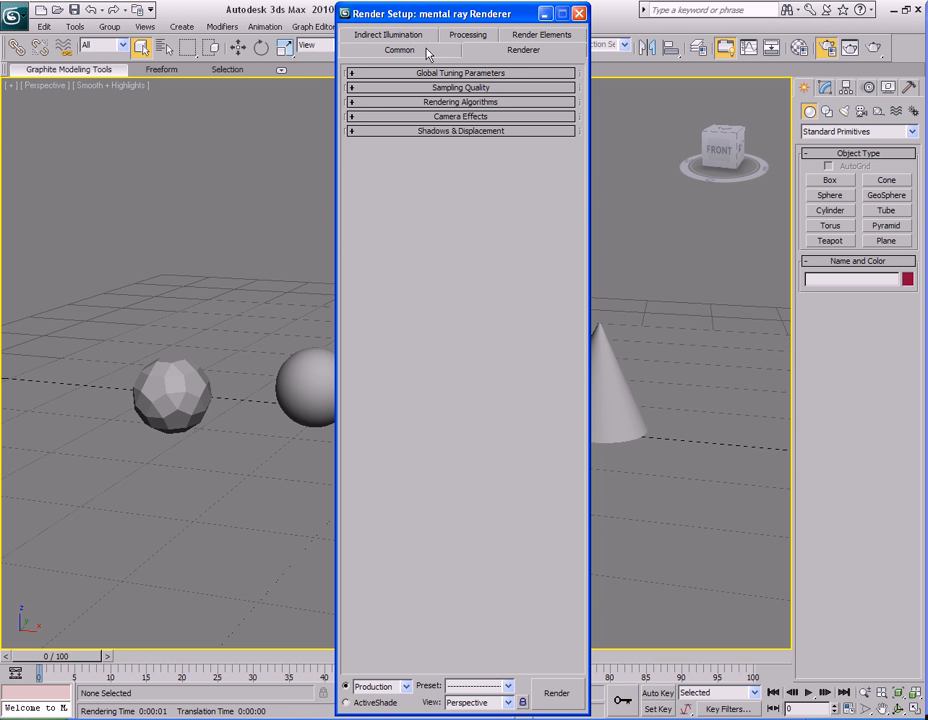
Examine the common render parameters, including the output size presets and the choices for the area to render.
left_click(443, 52)
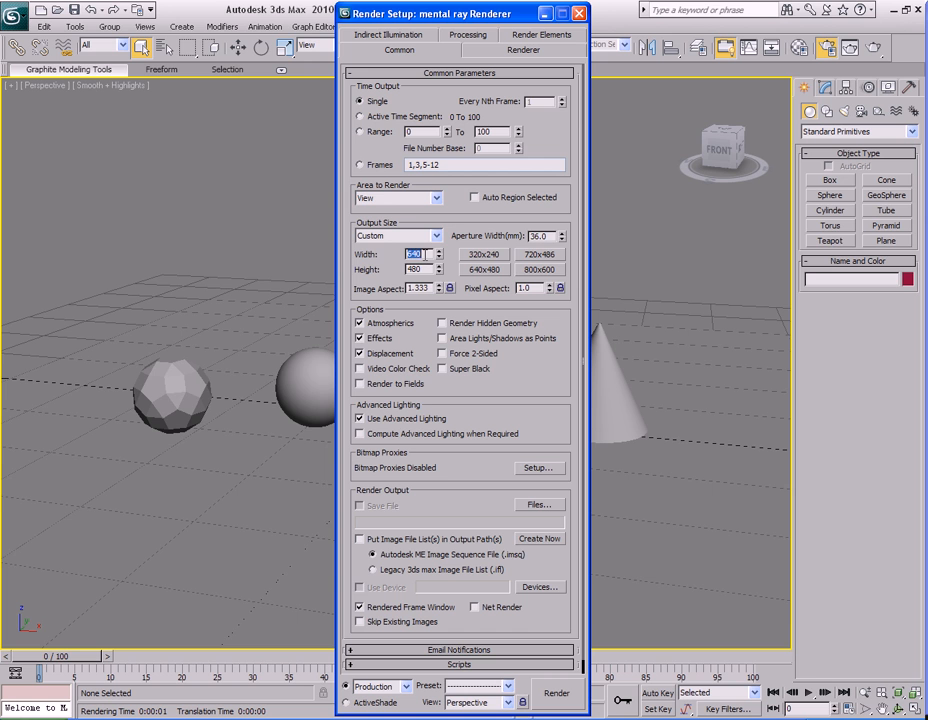
key("Tab")
left_click(437, 236)
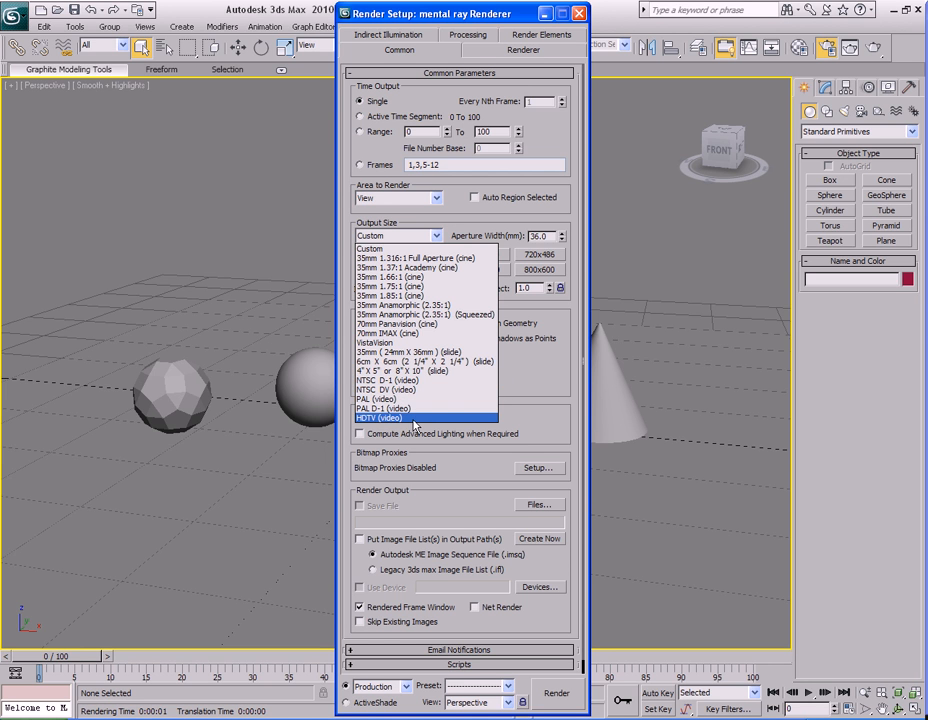
left_click(540, 306)
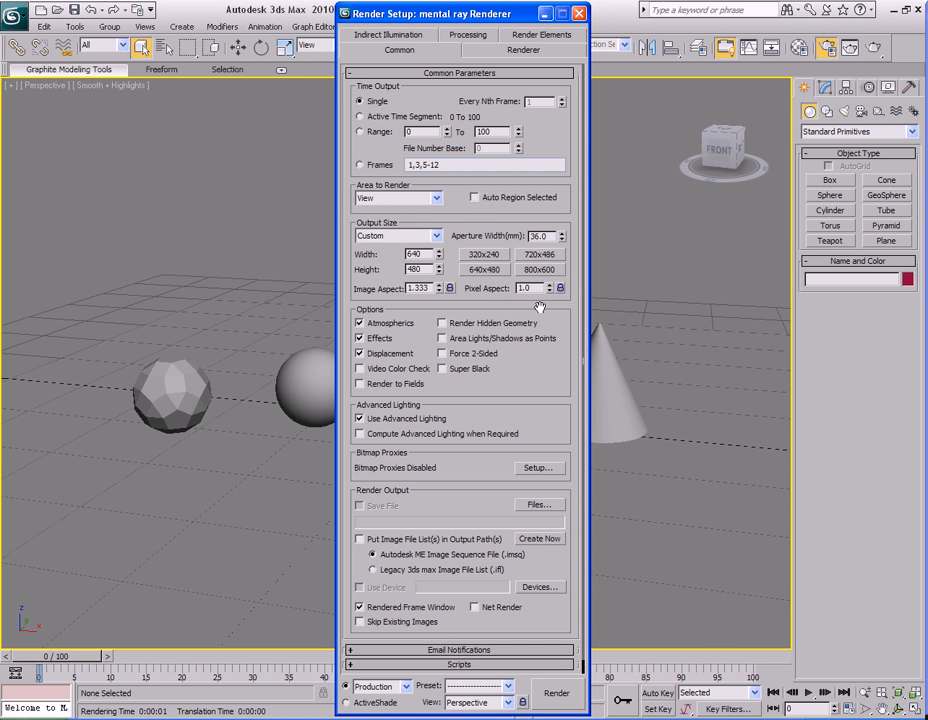
scroll(515, 335, "down", 1)
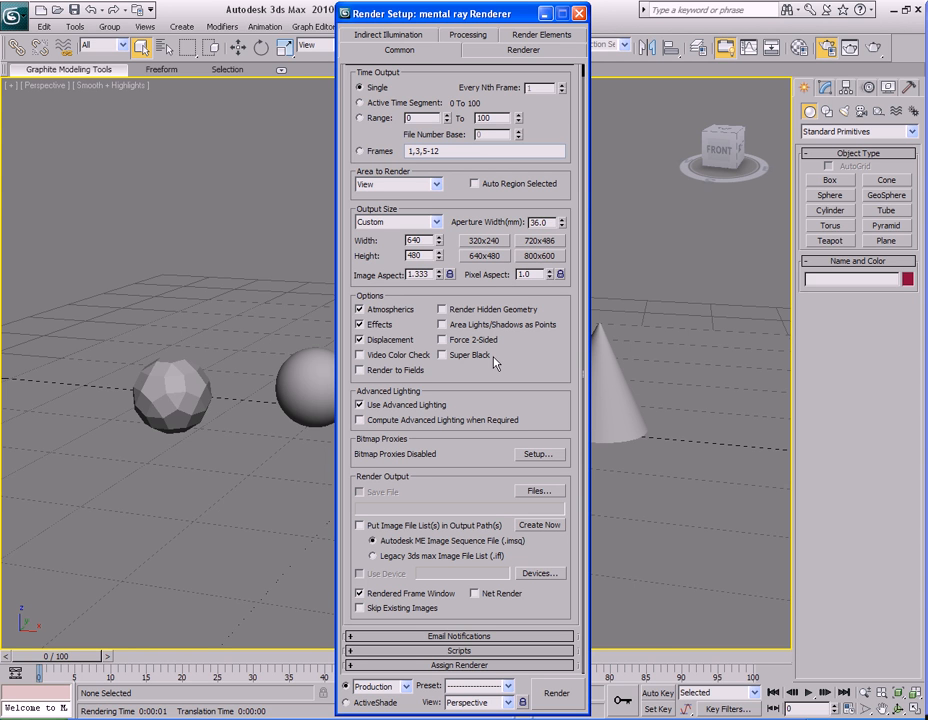
scroll(491, 370, "up", 1)
scroll(491, 373, "down", 1)
left_click_drag(507, 365, 510, 379)
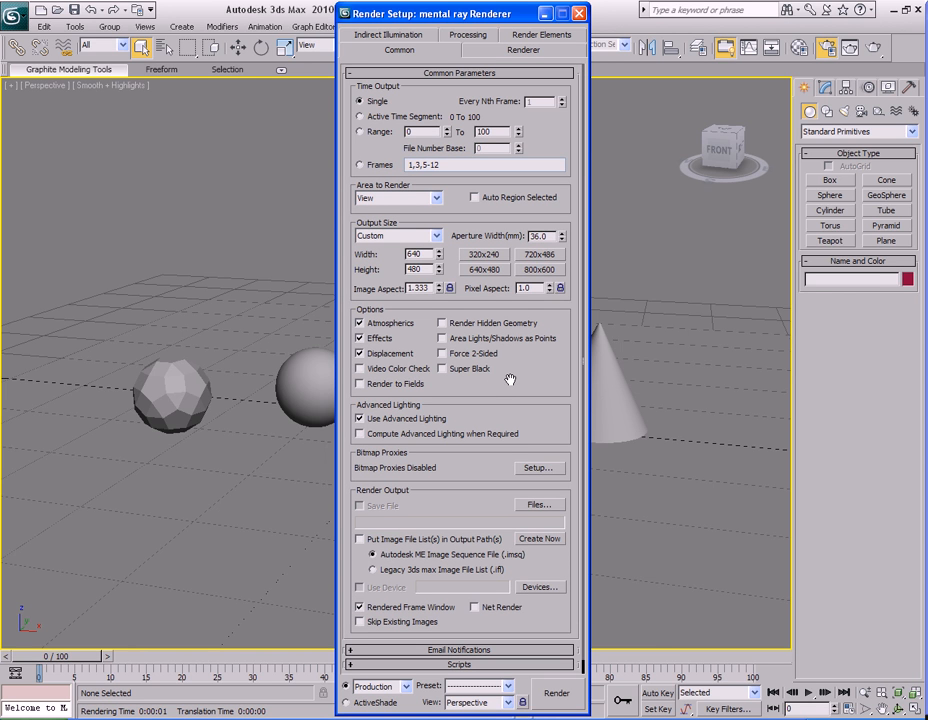
left_click(437, 199)
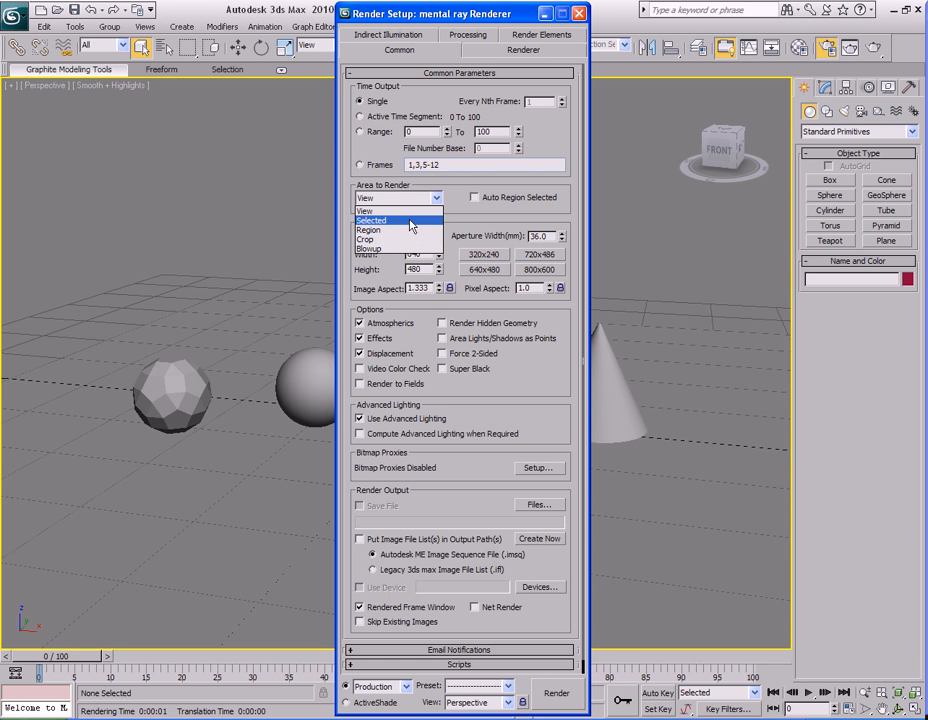
left_click(411, 212)
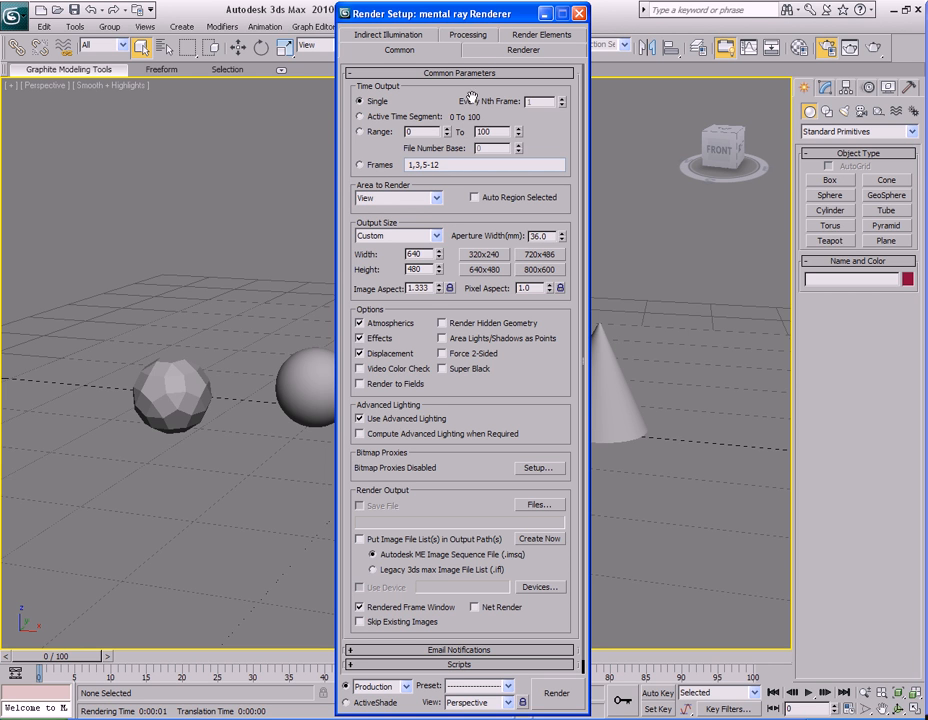
Review the Renderer, Indirect Illumination and Processing categories, ending at the Render Elements settings.
left_click(481, 52)
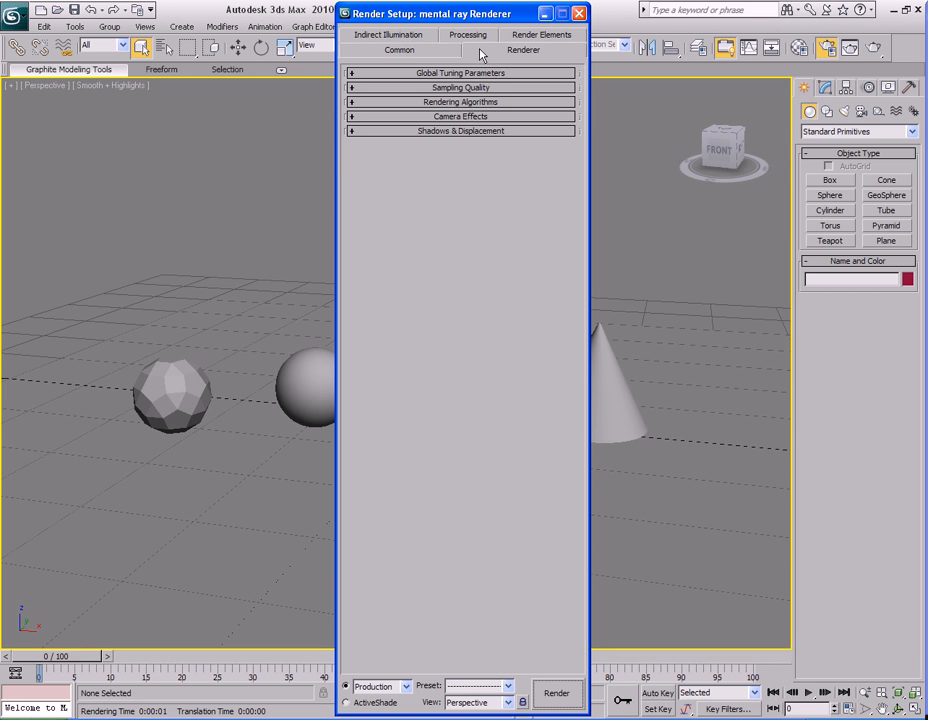
left_click(422, 37)
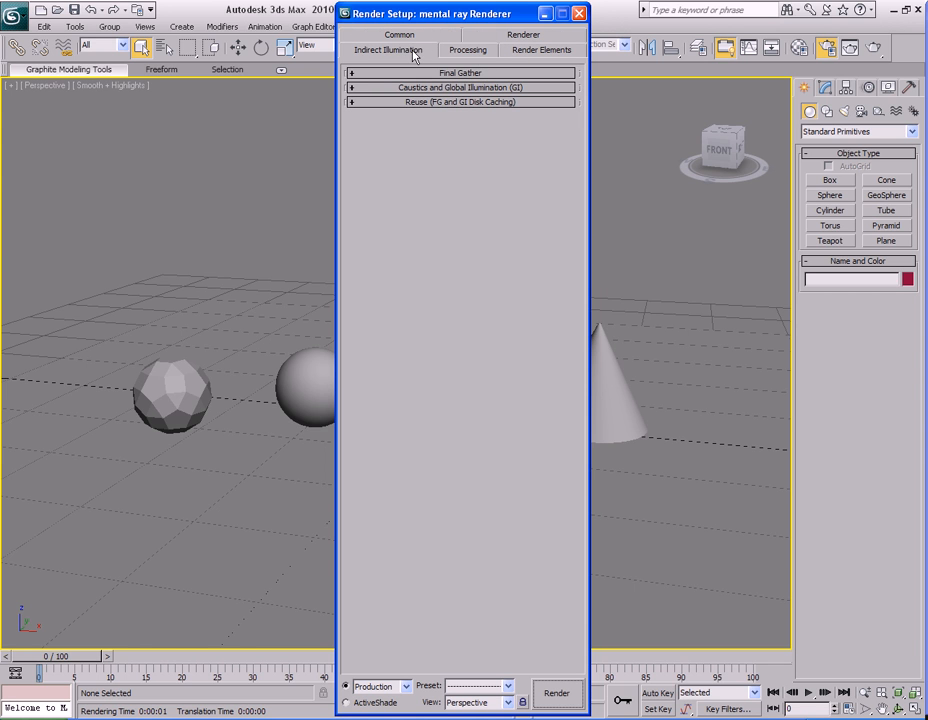
left_click(466, 52)
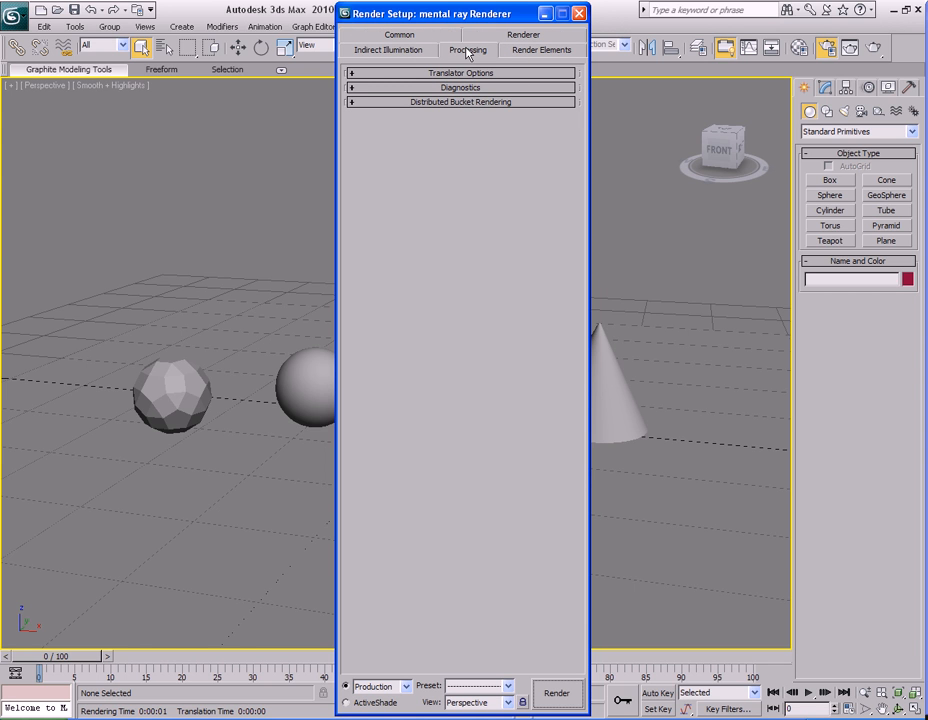
left_click(542, 51)
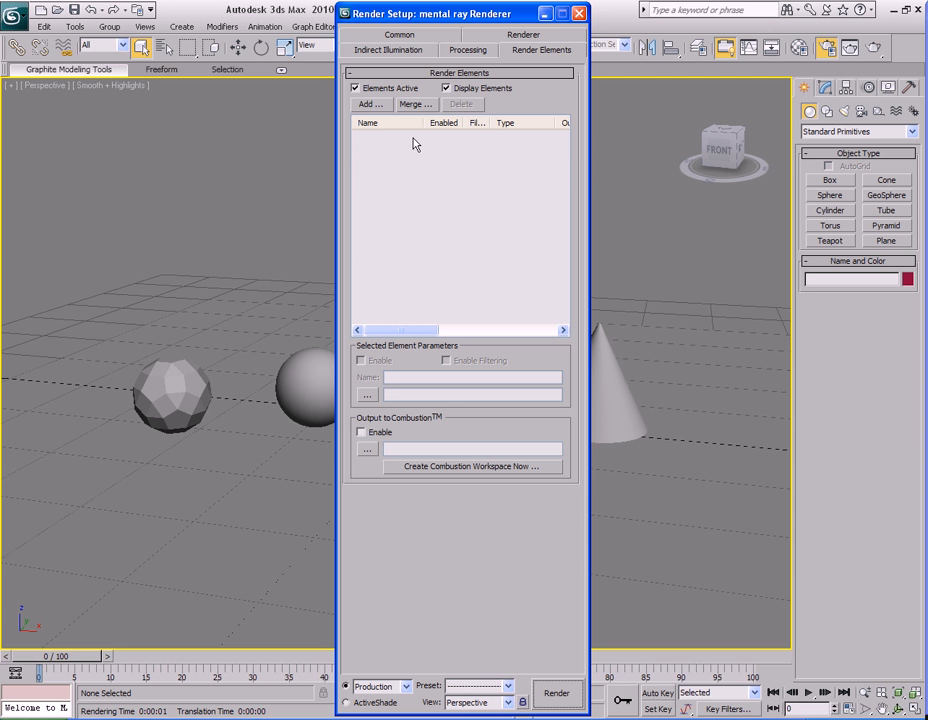
Examine the available render elements from Alpha through Z Depth, and leave the list without adding any.
left_click(374, 106)
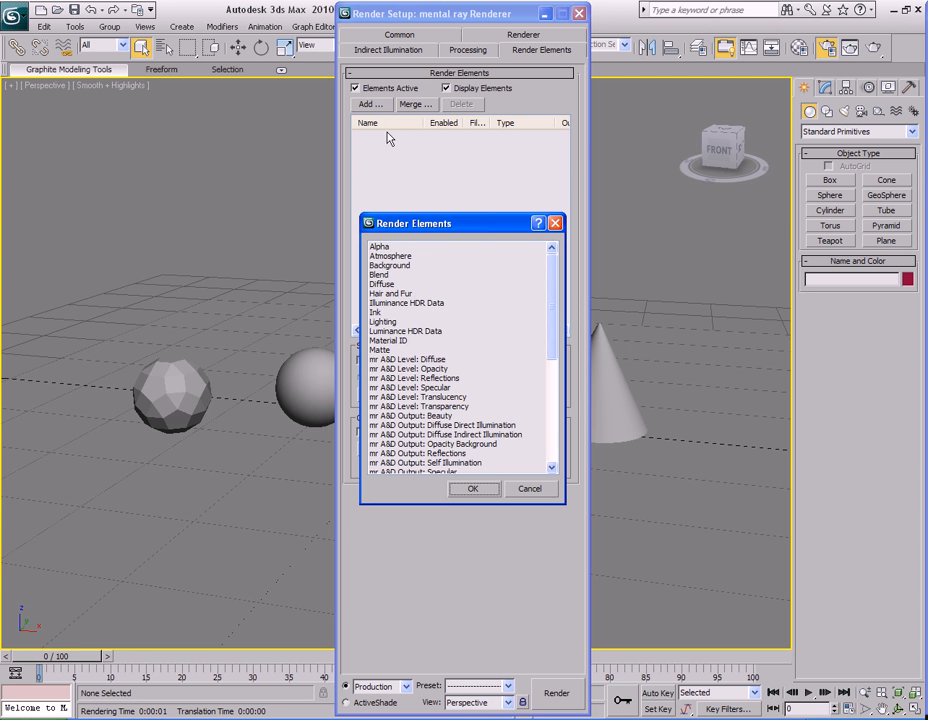
left_click(386, 249)
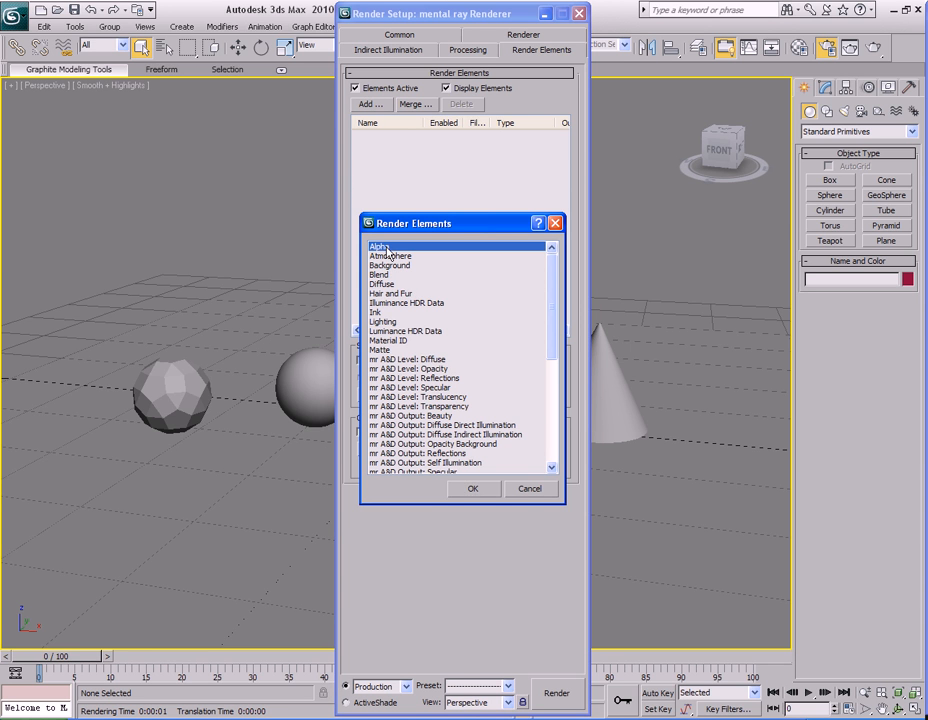
left_click(391, 266)
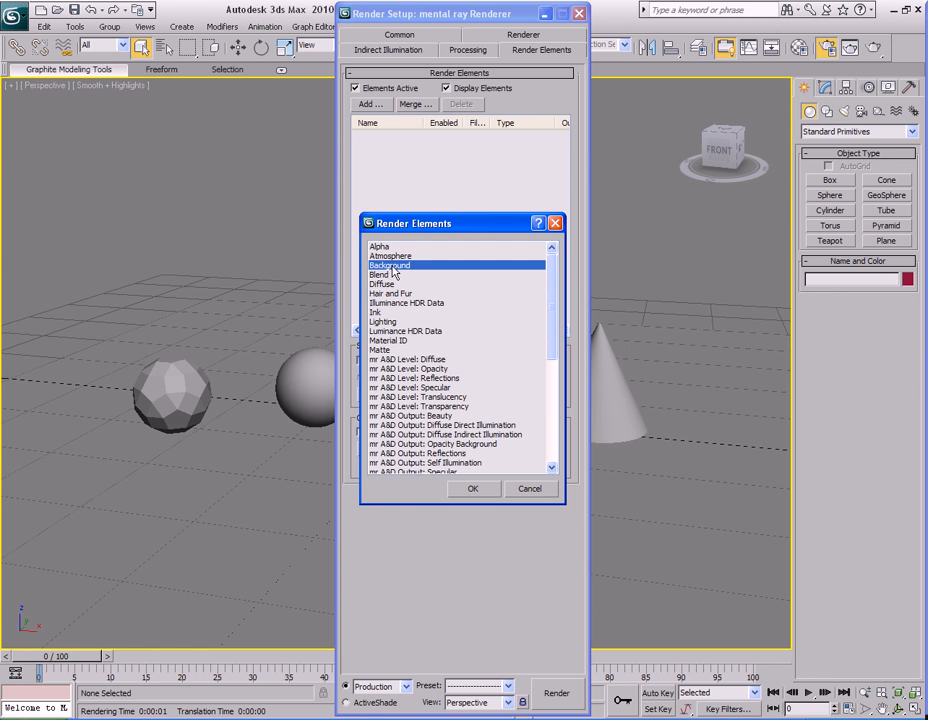
left_click(386, 284)
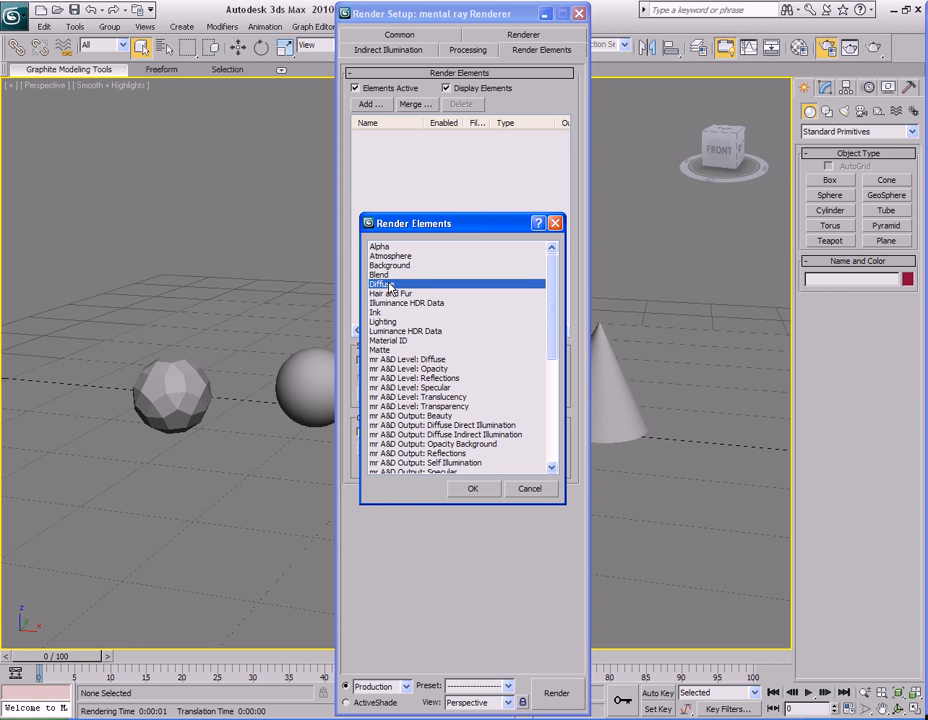
left_click(391, 321)
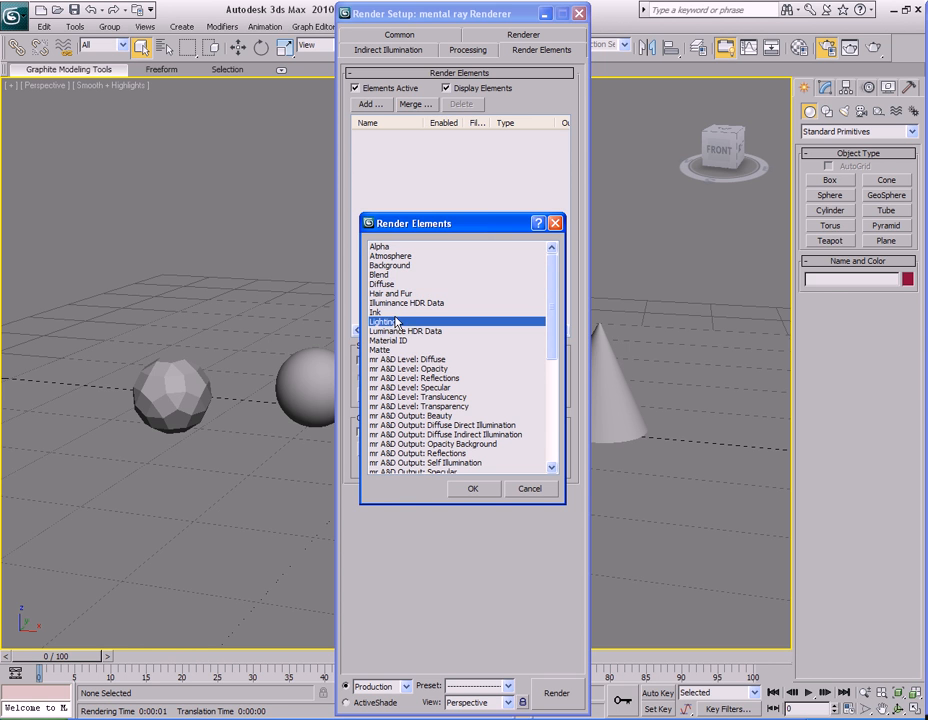
left_click(399, 331)
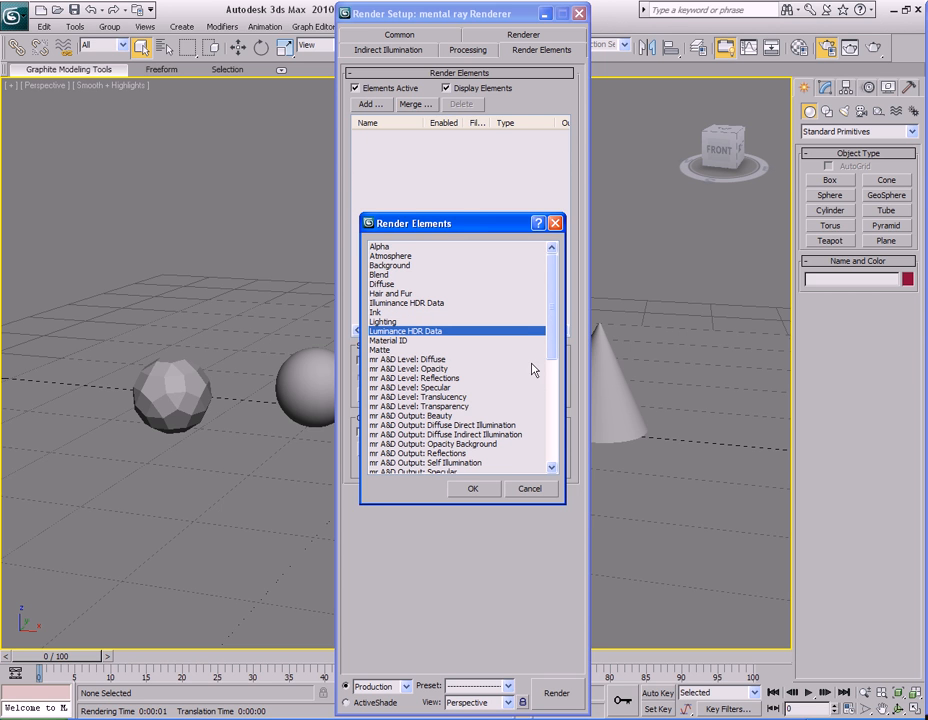
left_click_drag(554, 330, 553, 368)
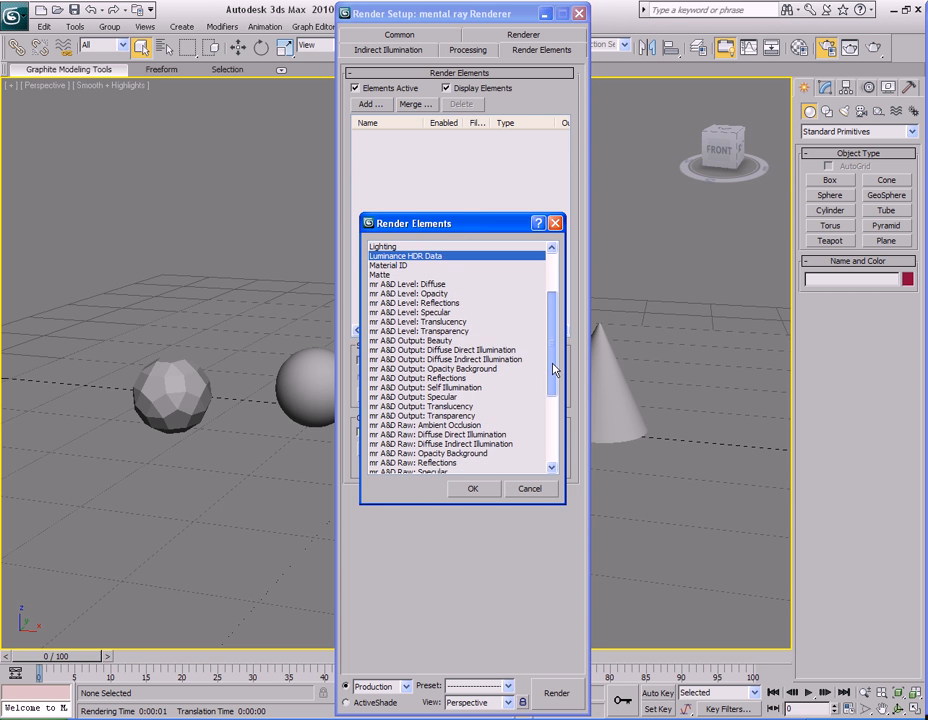
left_click(442, 342)
left_click(442, 331)
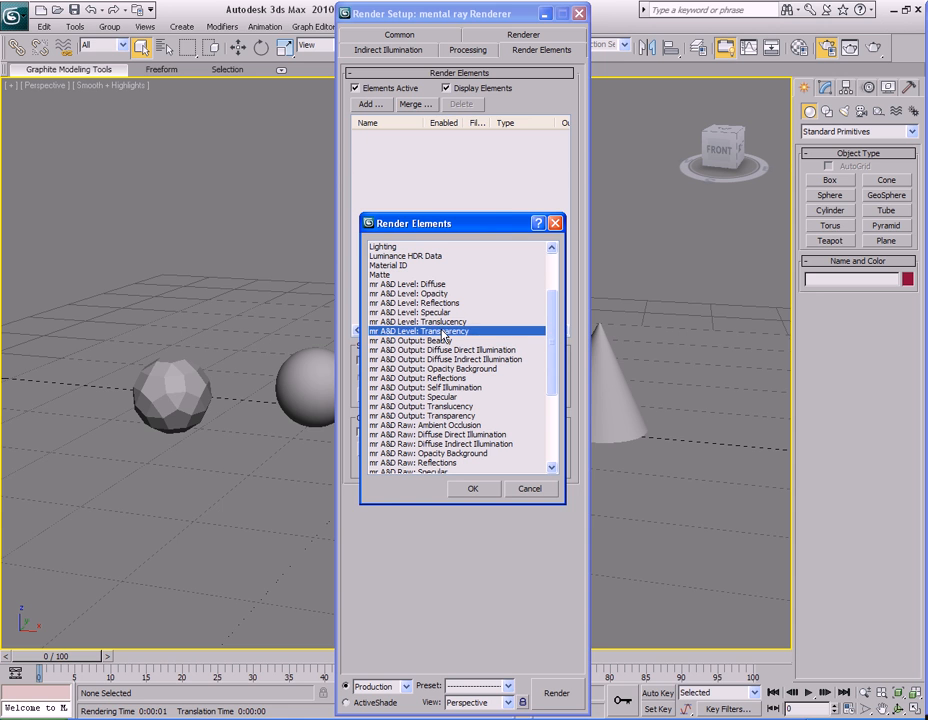
left_click(442, 321)
left_click(441, 312)
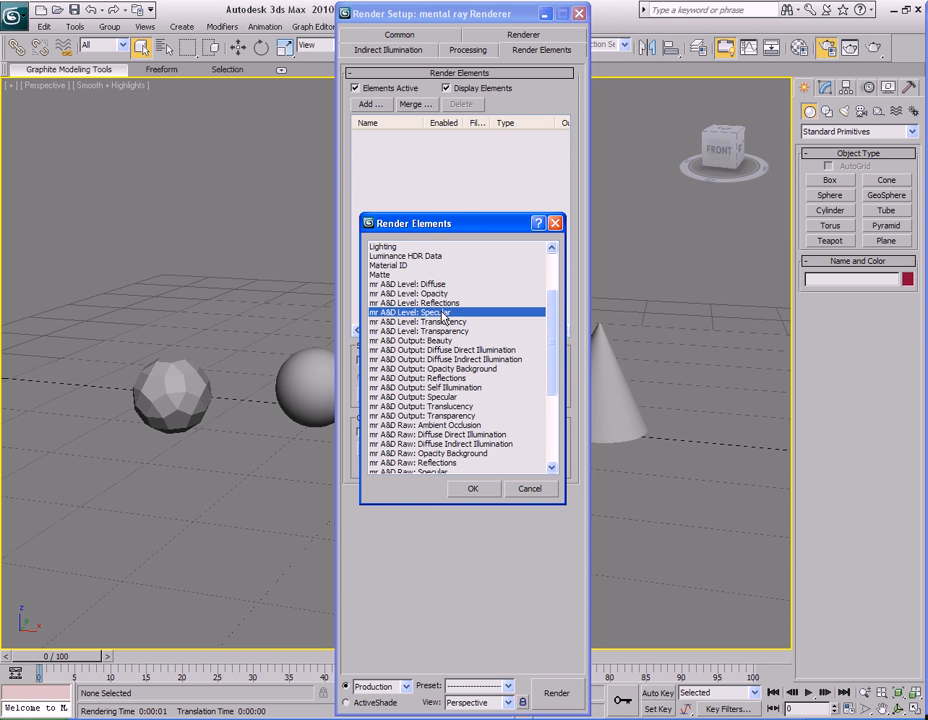
left_click(441, 303)
left_click_drag(557, 347, 553, 420)
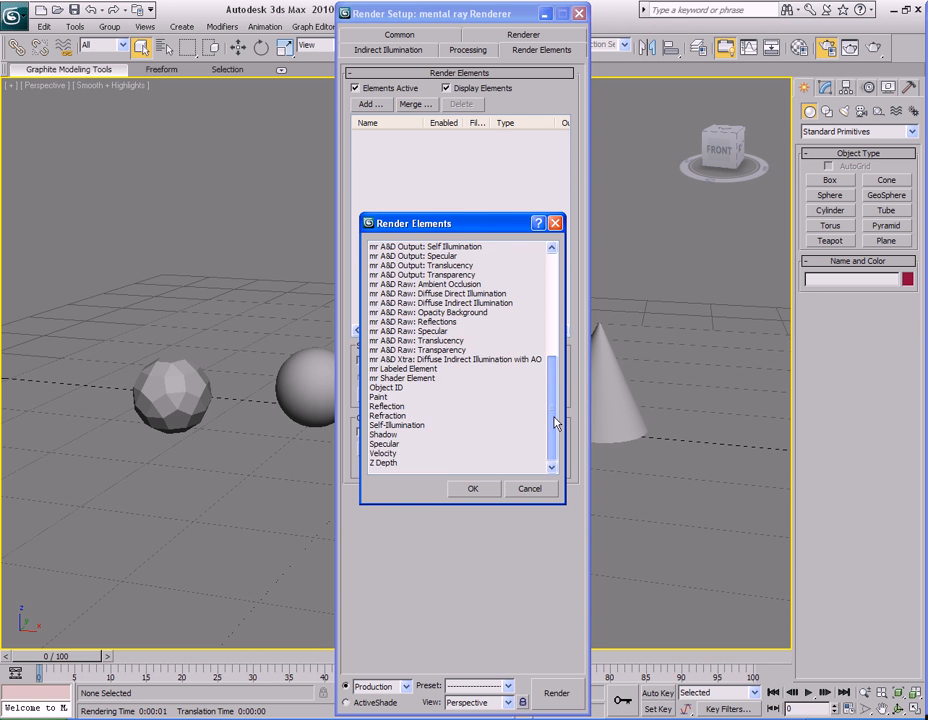
left_click(385, 434)
left_click(389, 463)
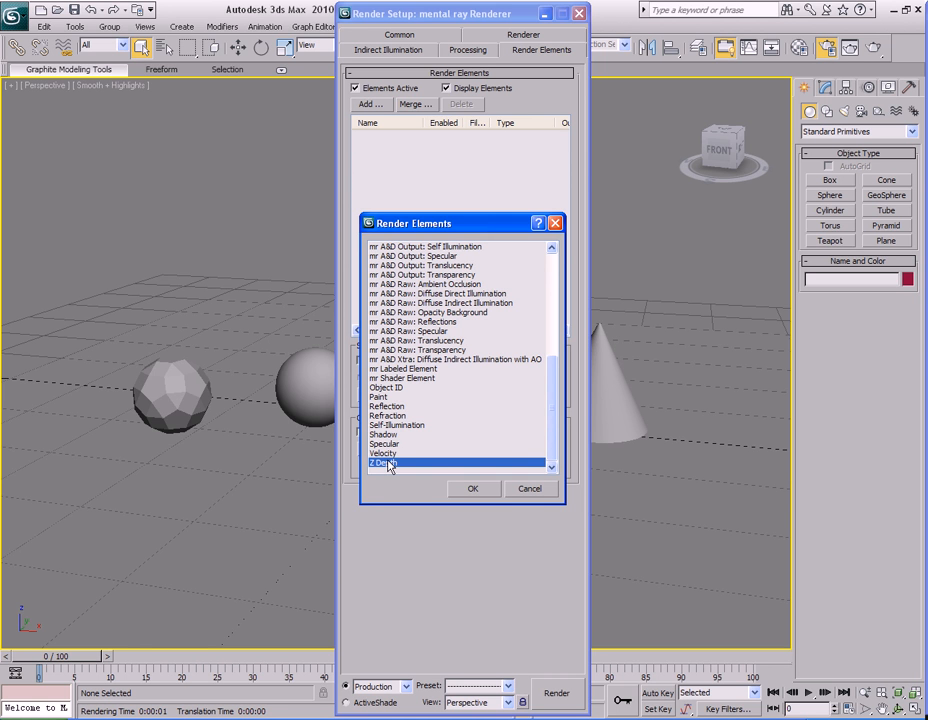
left_click(530, 488)
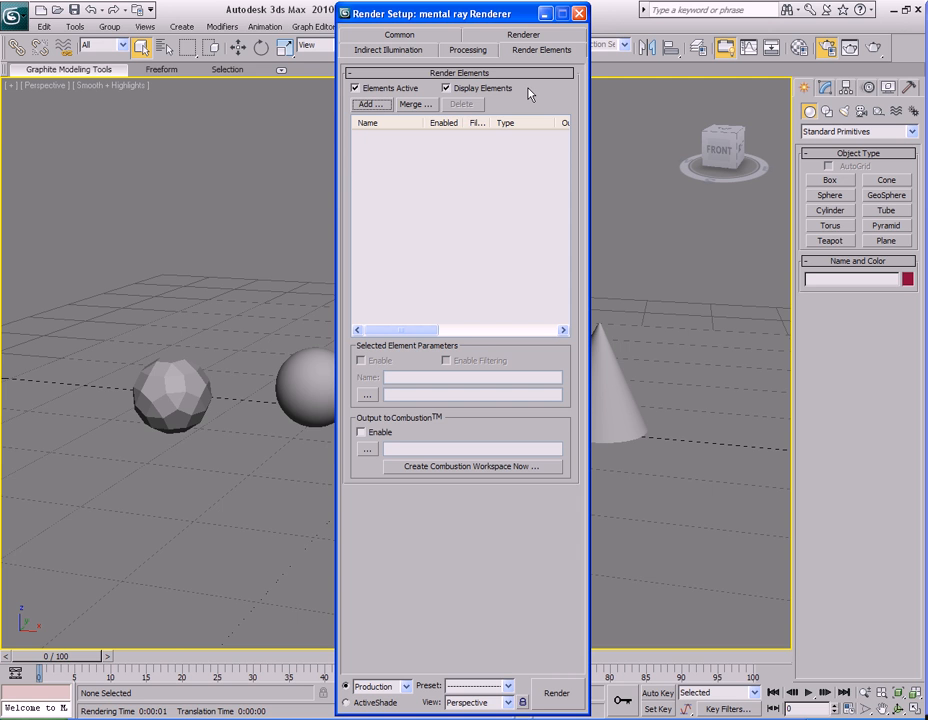
Expand all the mental ray renderer rollouts and examine their settings, from Global Tuning Parameters to Camera Effects.
left_click(522, 36)
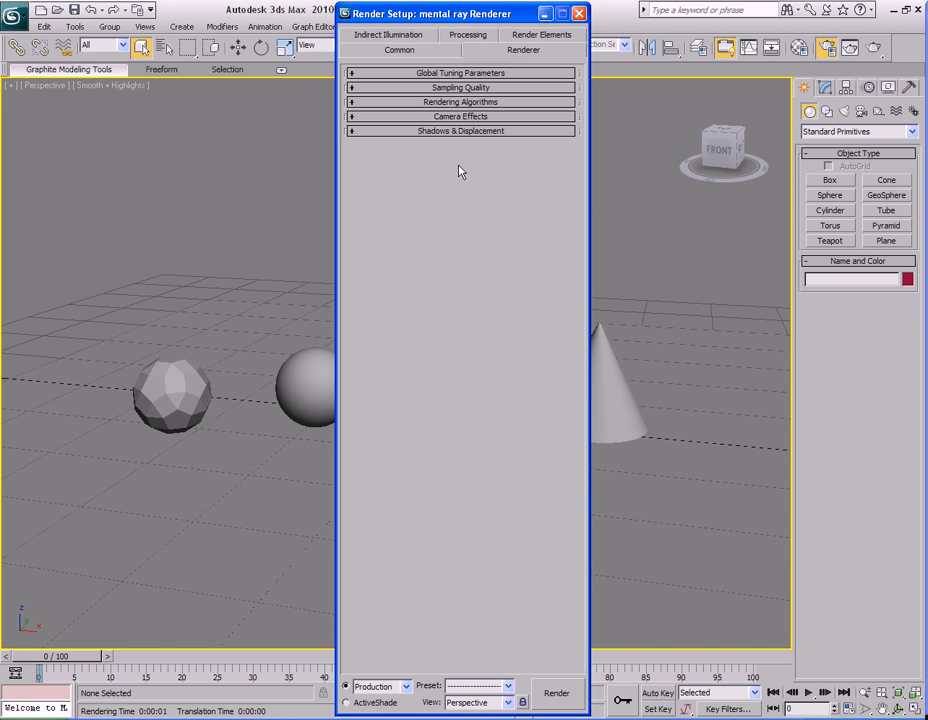
left_click(470, 76)
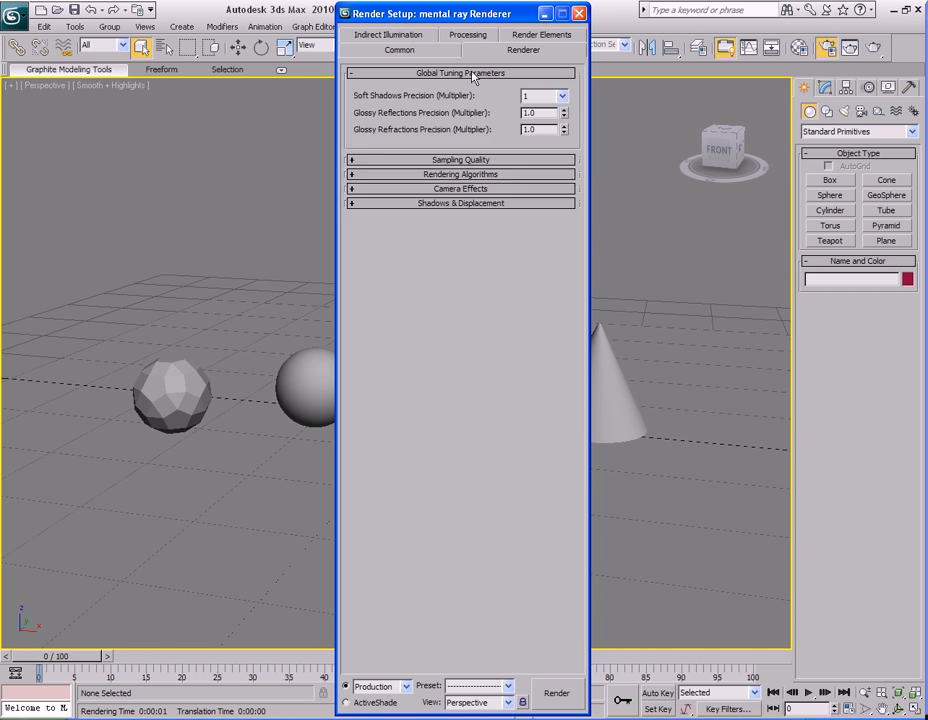
left_click(466, 74)
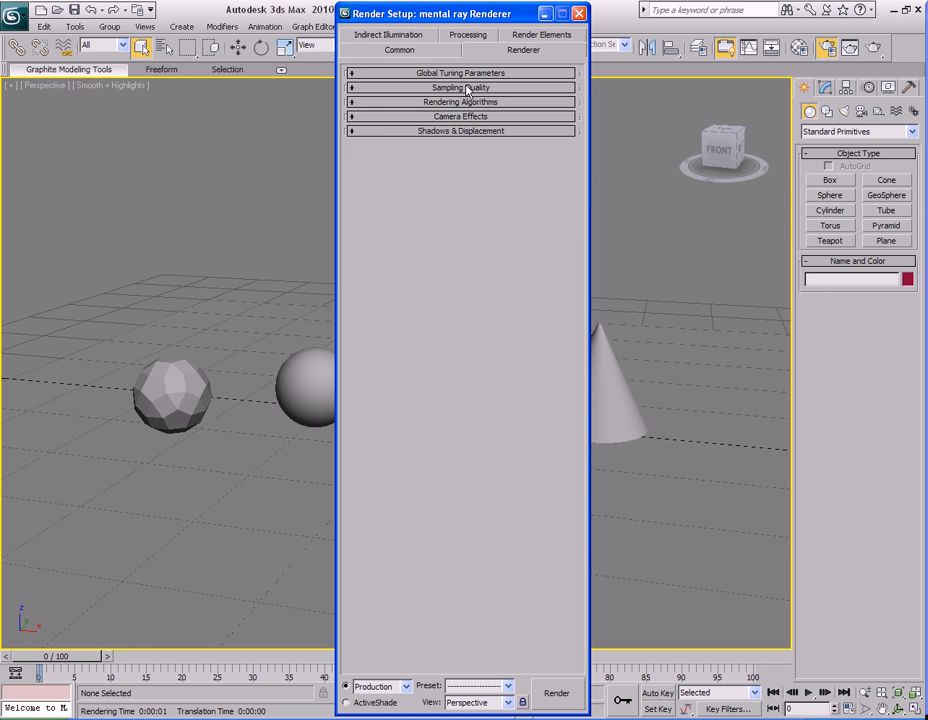
left_click(466, 88)
left_click(468, 74)
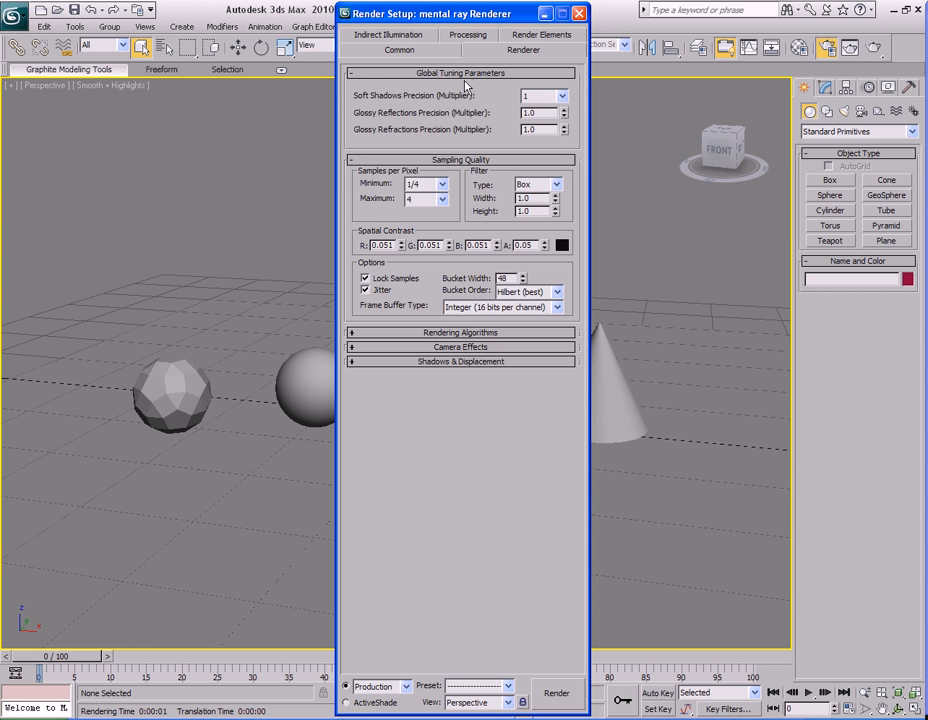
left_click(474, 362)
left_click(474, 347)
left_click(474, 333)
scroll(471, 411, "down", 5)
scroll(469, 410, "down", 8)
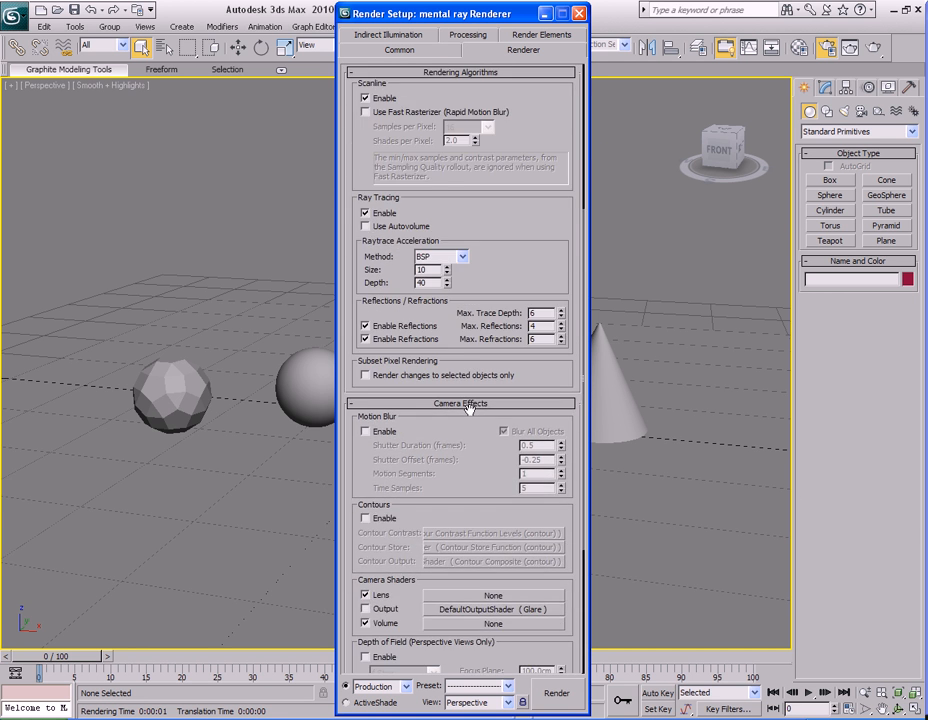
scroll(469, 410, "up", 4)
scroll(469, 410, "up", 8)
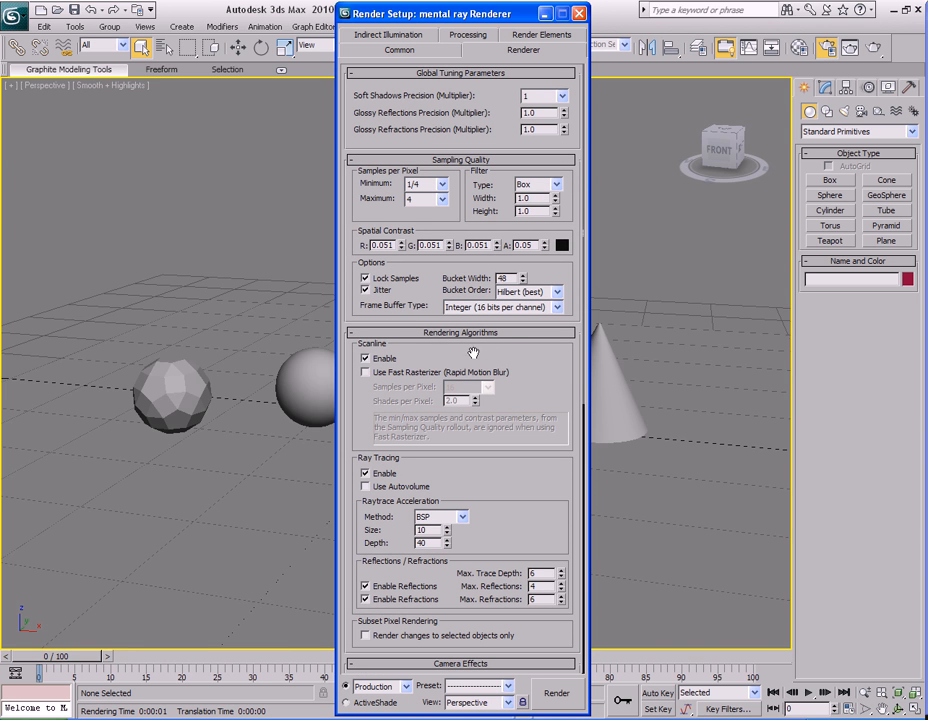
Collapse all the mental ray renderer rollouts and expand only Global Tuning Parameters.
right_click(475, 354)
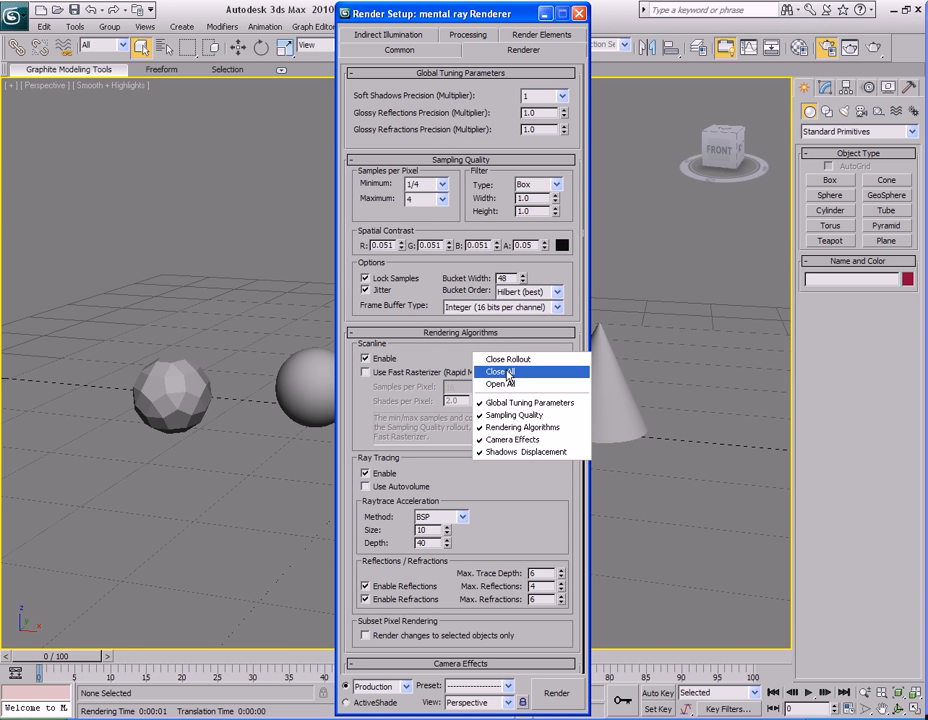
left_click(495, 372)
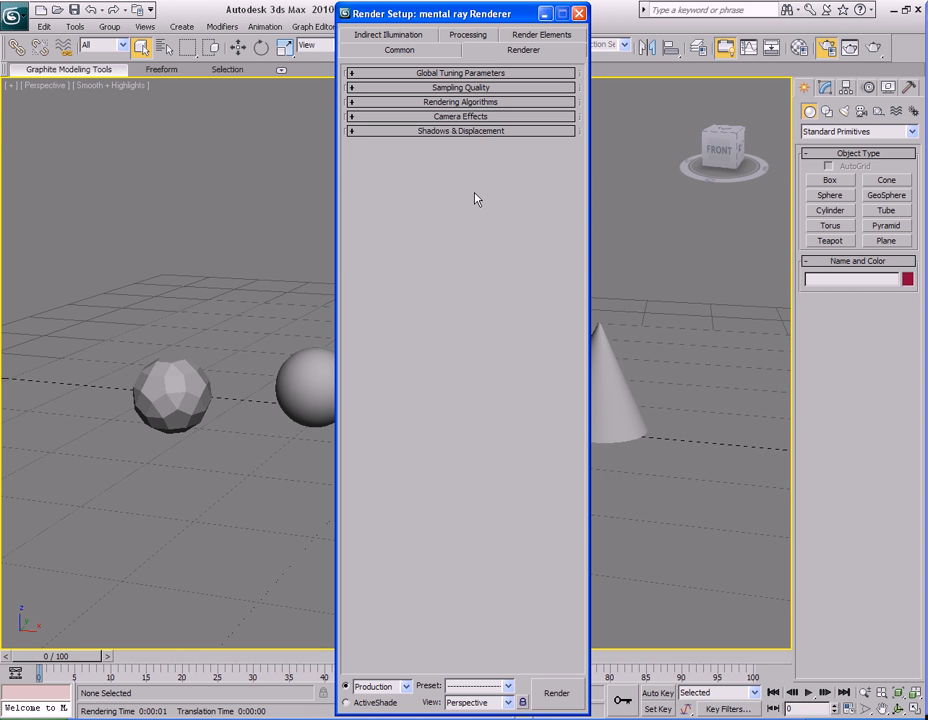
left_click(483, 74)
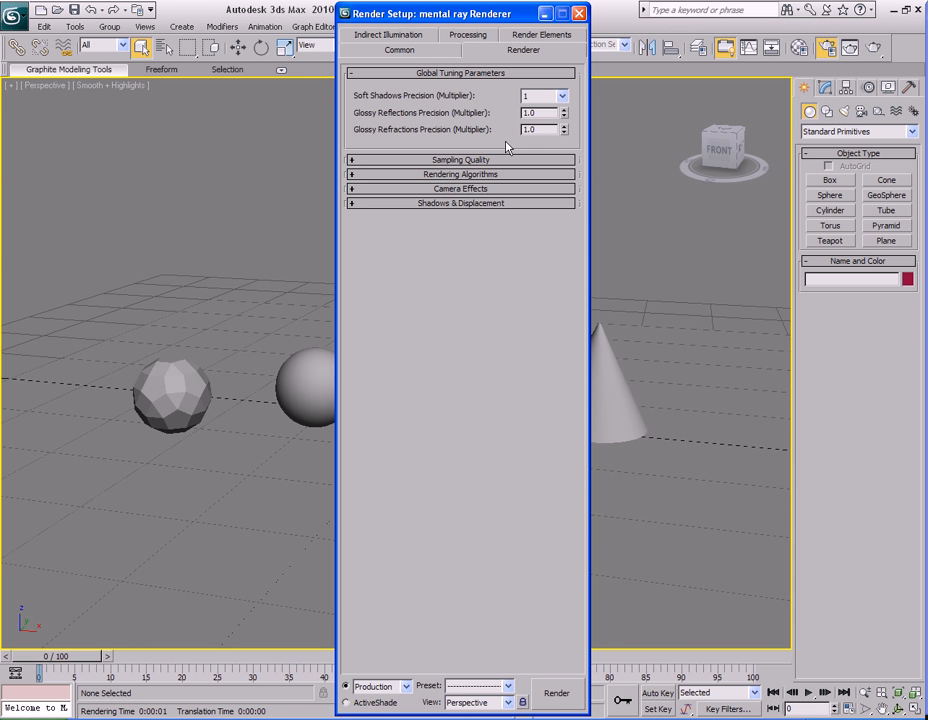
Render the Perspective view and compare the rendered frame's precision controls with the Global Tuning Parameters.
left_click(640, 253)
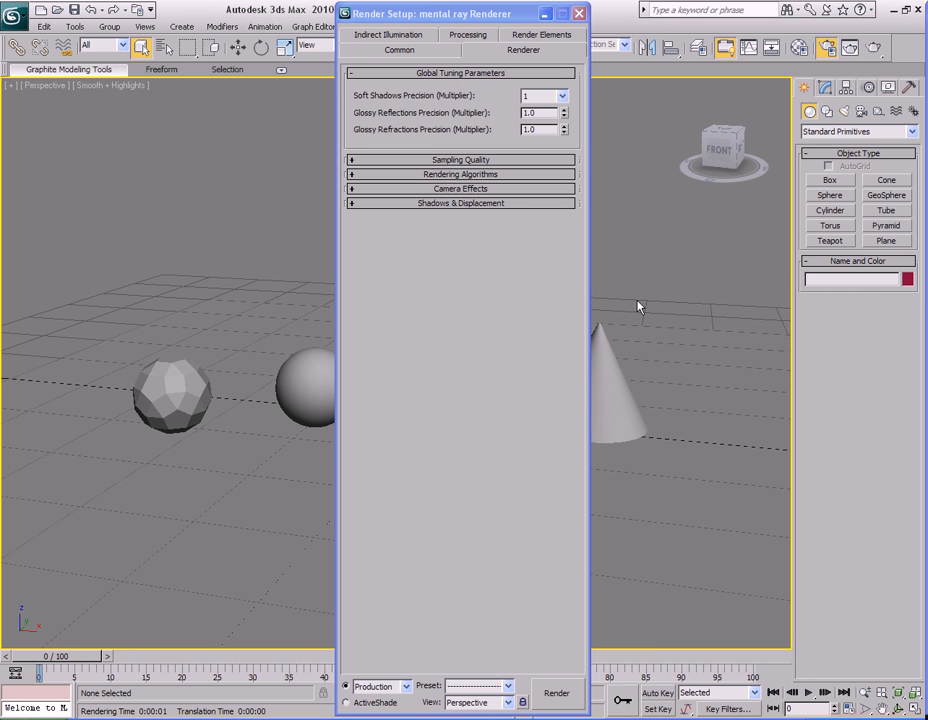
key("shift+q")
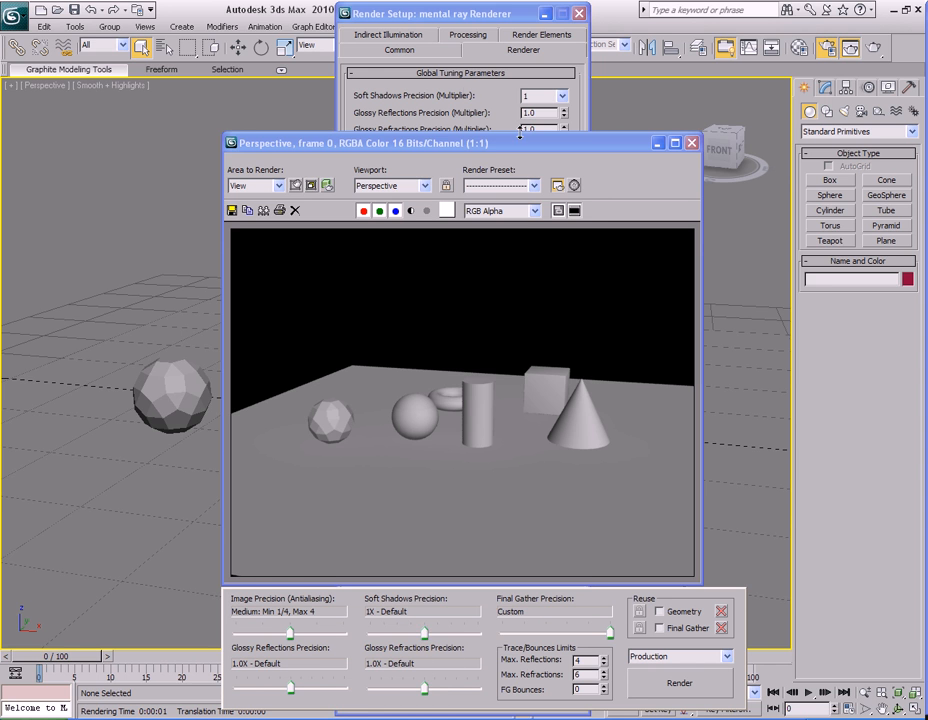
left_click(447, 20)
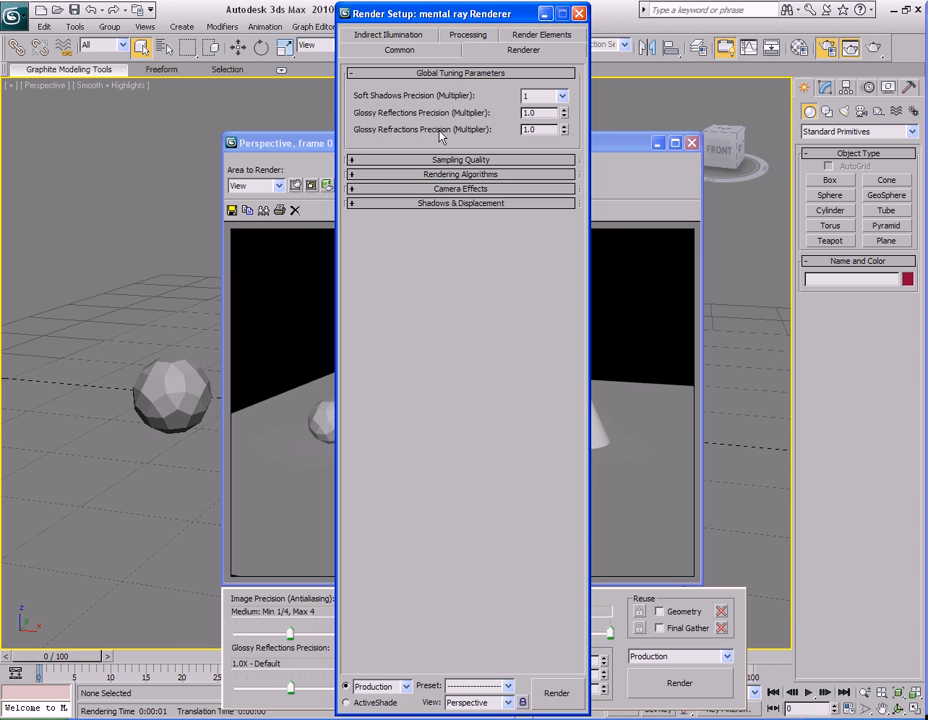
left_click(625, 145)
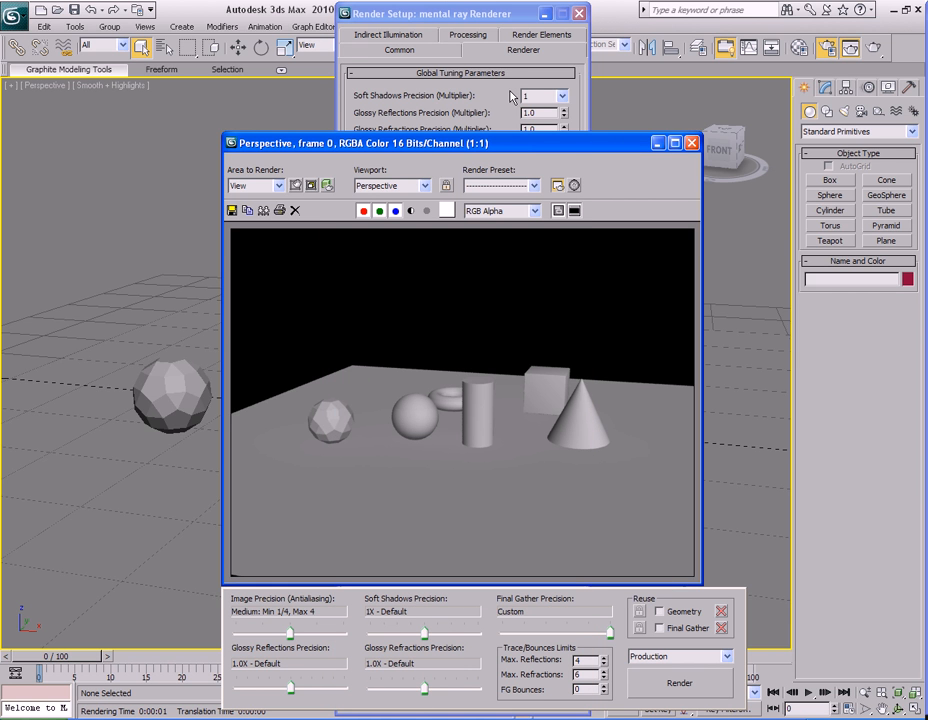
left_click(360, 16)
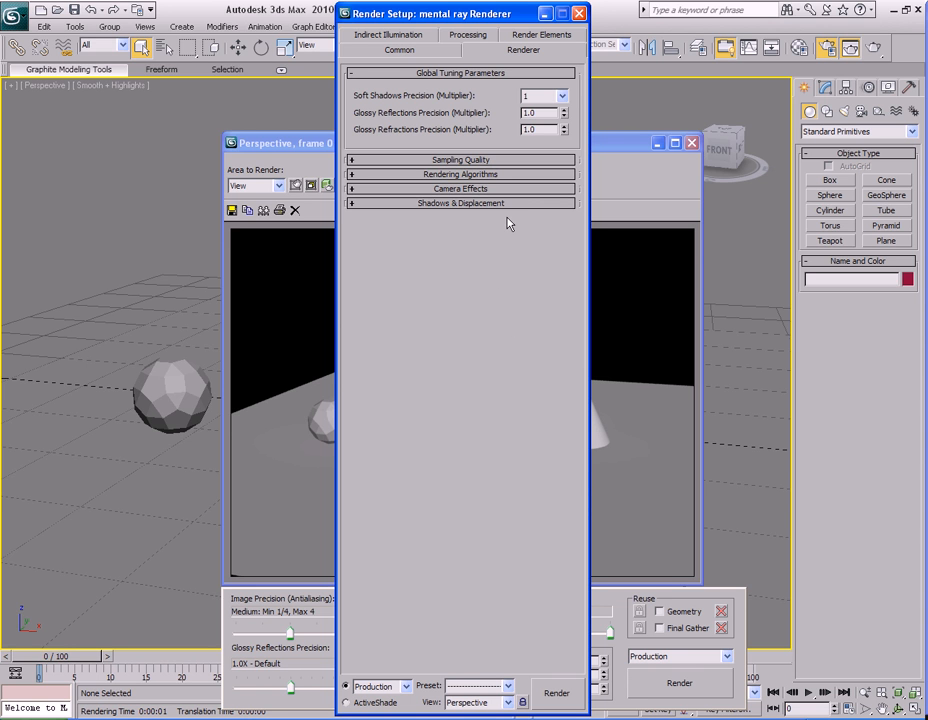
Show the Sampling Quality settings in place of Global Tuning Parameters and compare them with the rendered frame's Image Precision control.
left_click(462, 73)
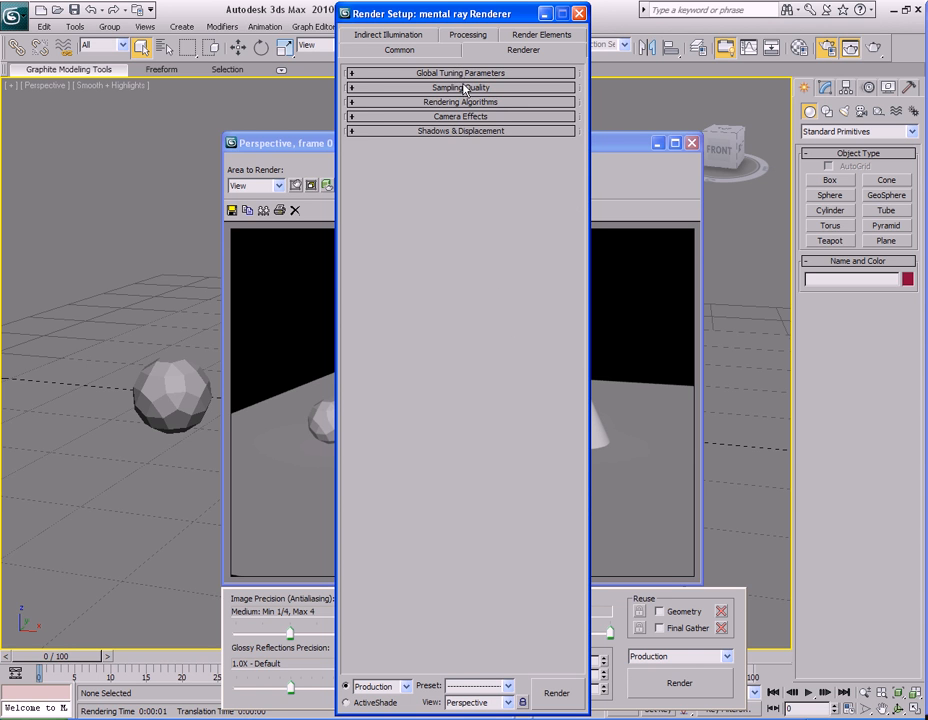
left_click(463, 88)
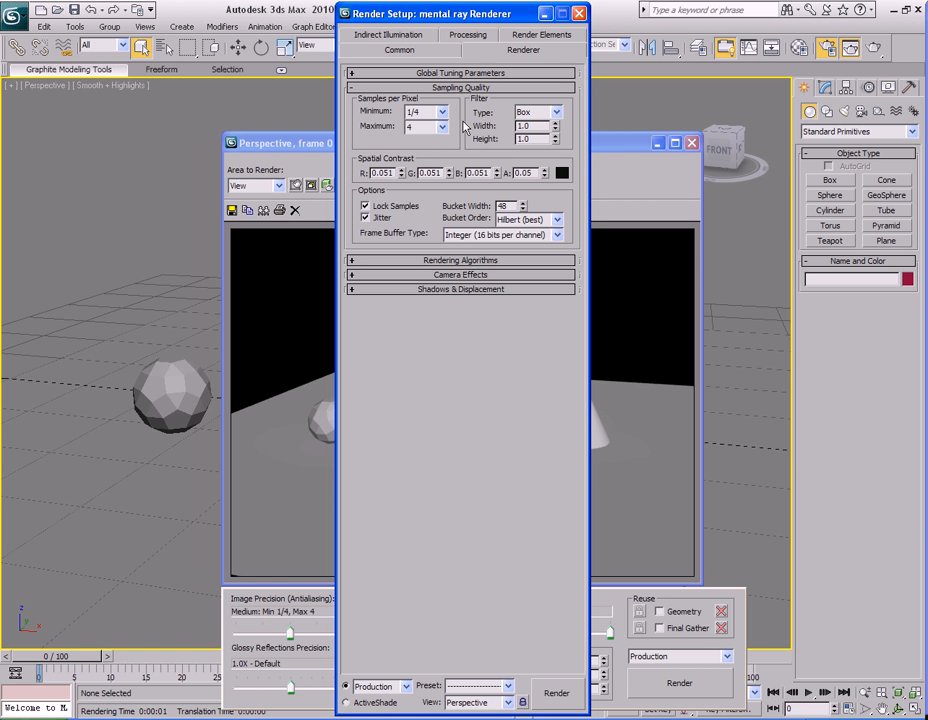
left_click(607, 146)
left_click_drag(607, 146, 605, 112)
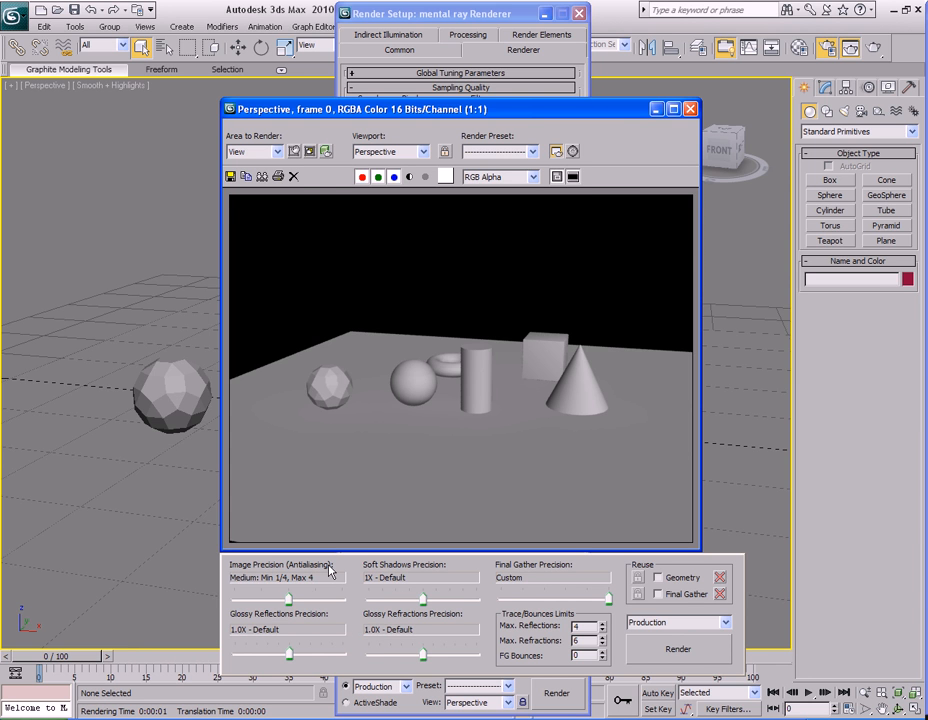
left_click(376, 14)
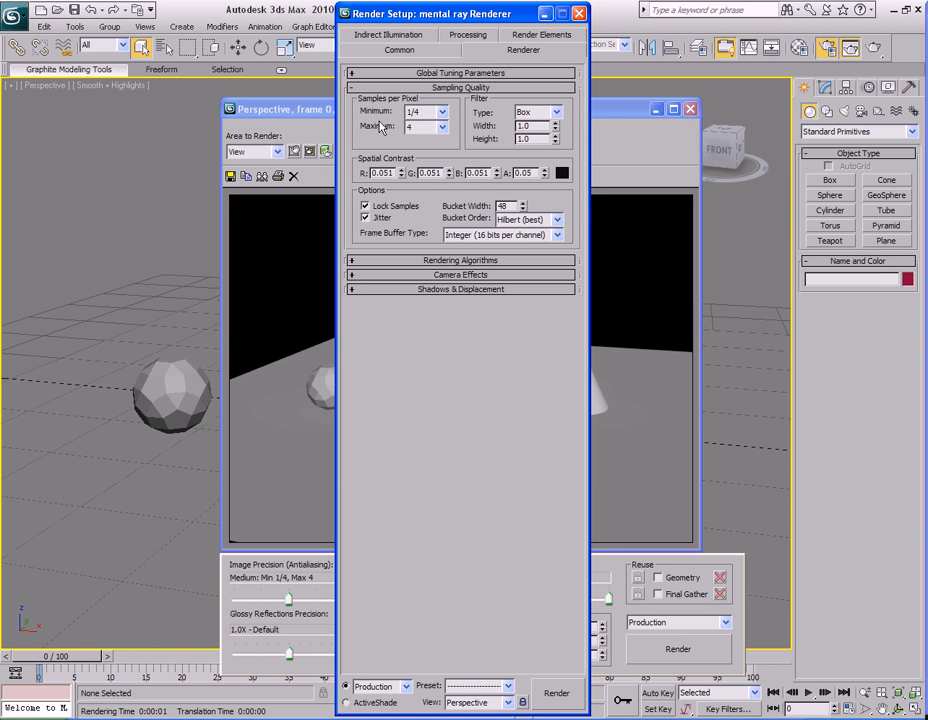
Examine the minimum and maximum samples per pixel choices, keeping 1/4 and 4.
left_click(442, 113)
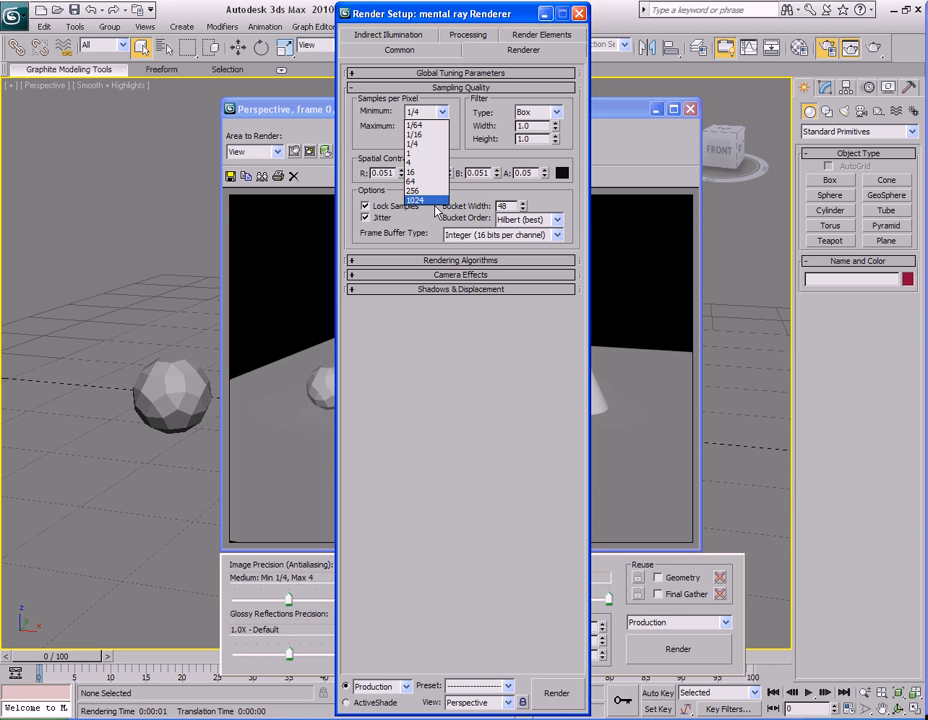
left_click(412, 144)
left_click(442, 127)
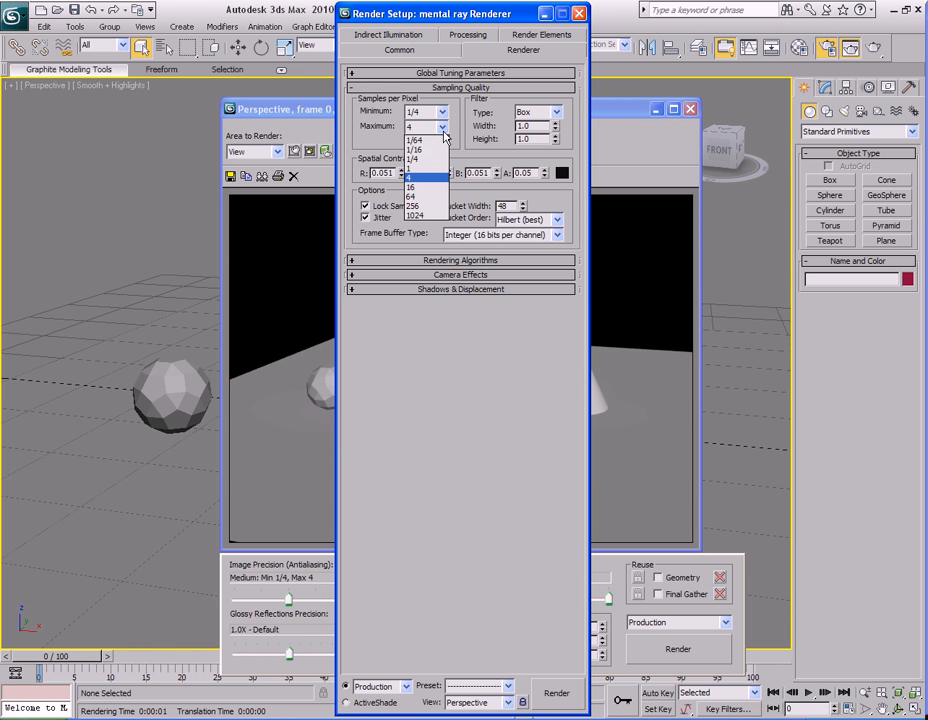
left_click(440, 178)
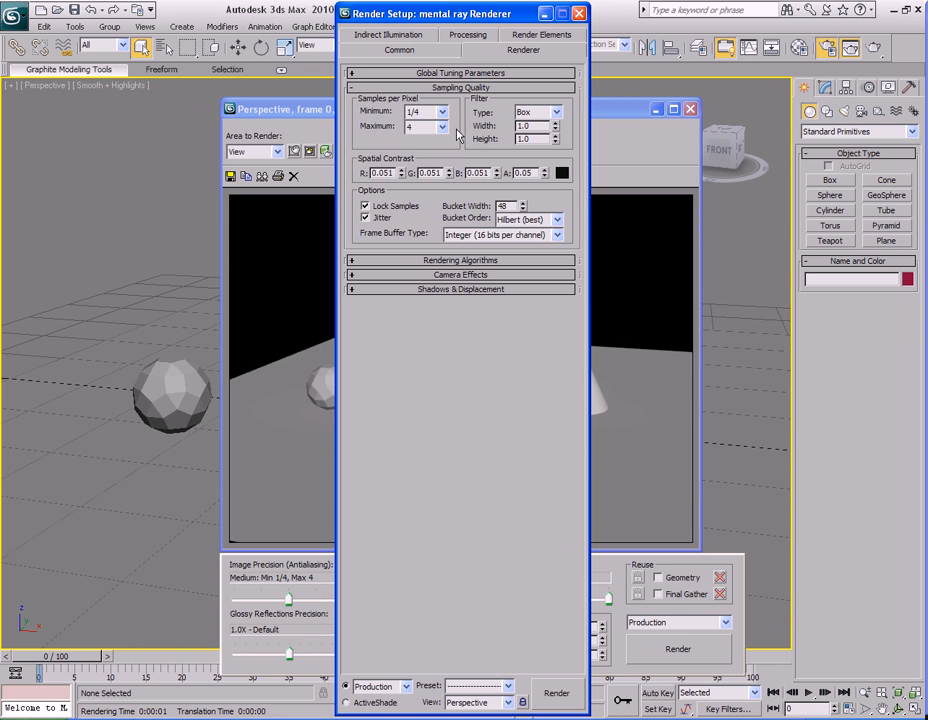
Set the image precision to Draft (Min 1/64, Max 1/4) and render the view.
left_click(598, 115)
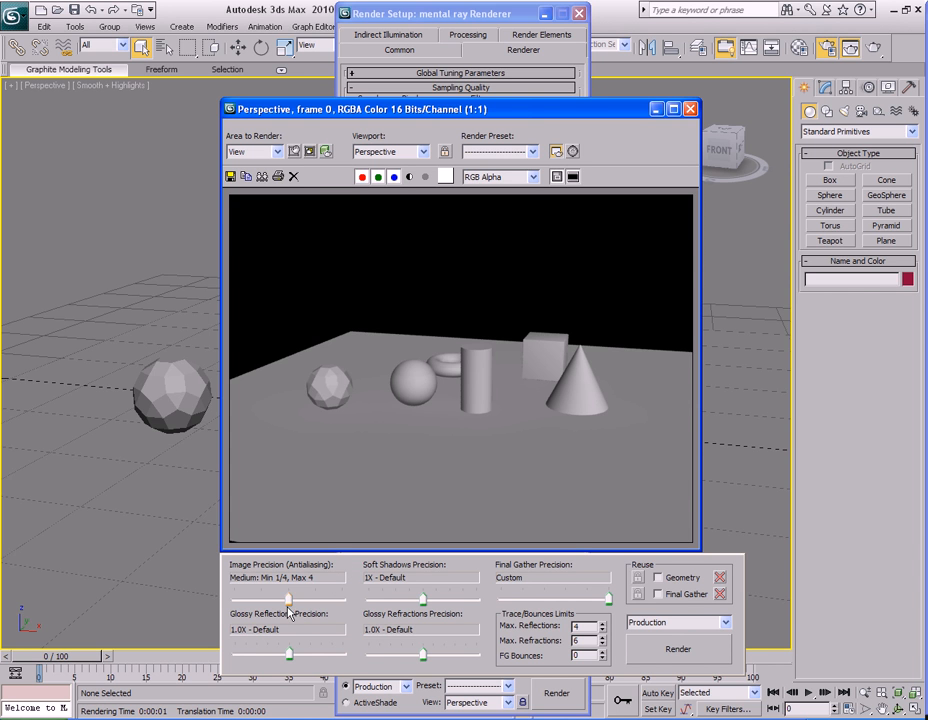
left_click_drag(289, 600, 262, 600)
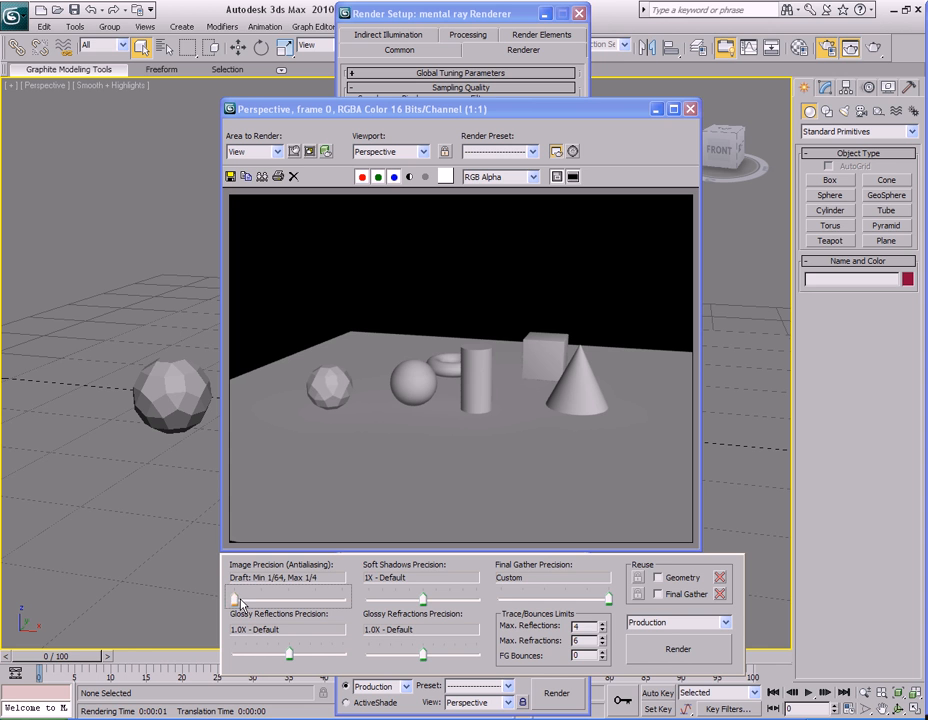
left_click(660, 662)
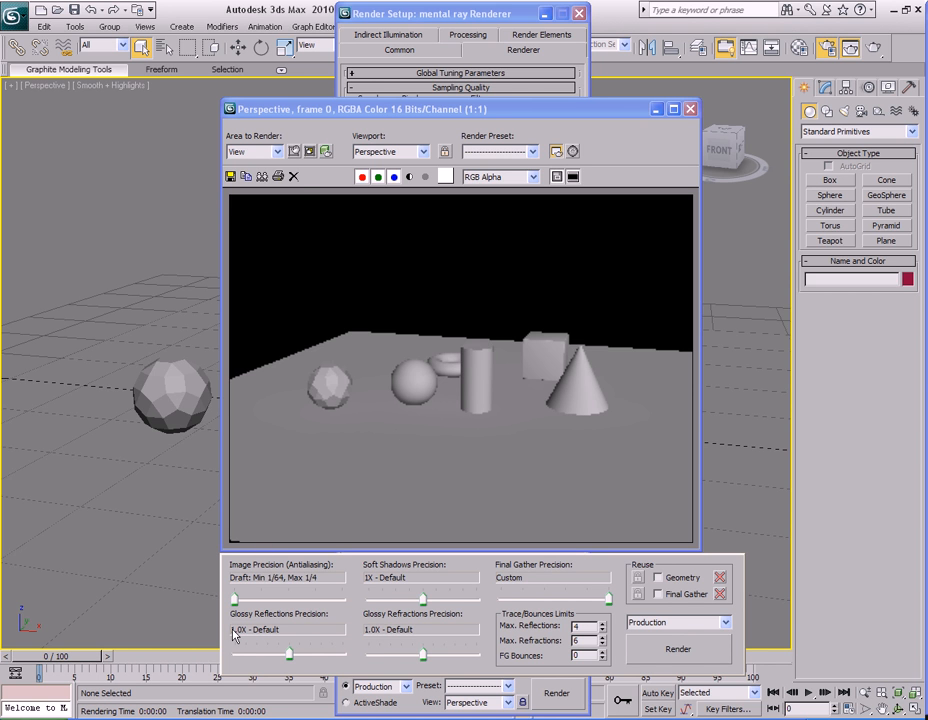
Render the view at Very High image precision (Min 4, Max 64), and return the precision to Medium (Min 1/4, Max 4).
left_click_drag(234, 598, 342, 600)
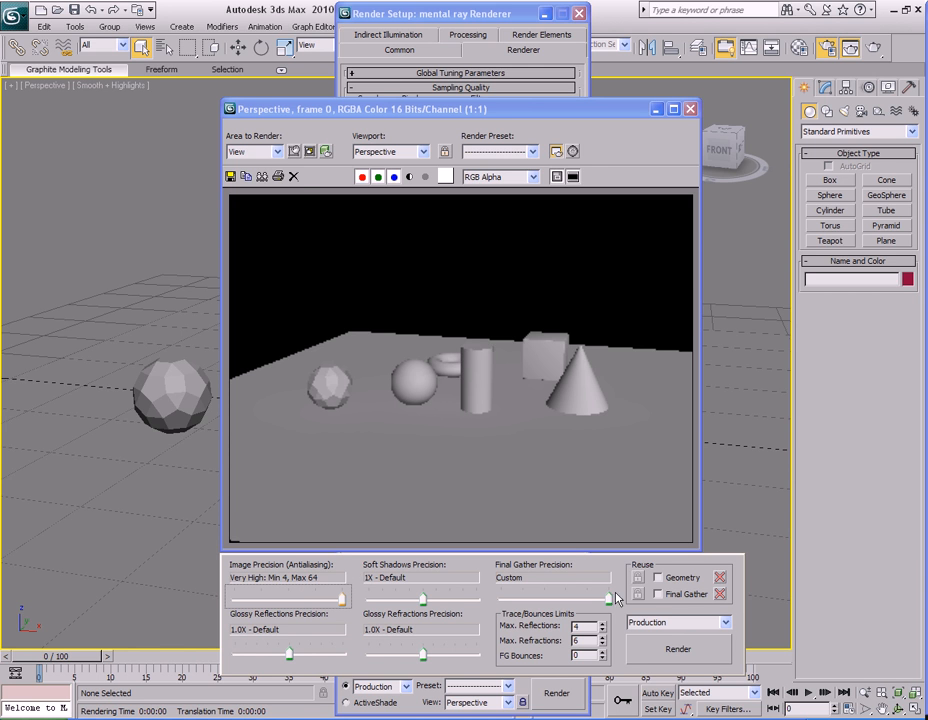
left_click(680, 650)
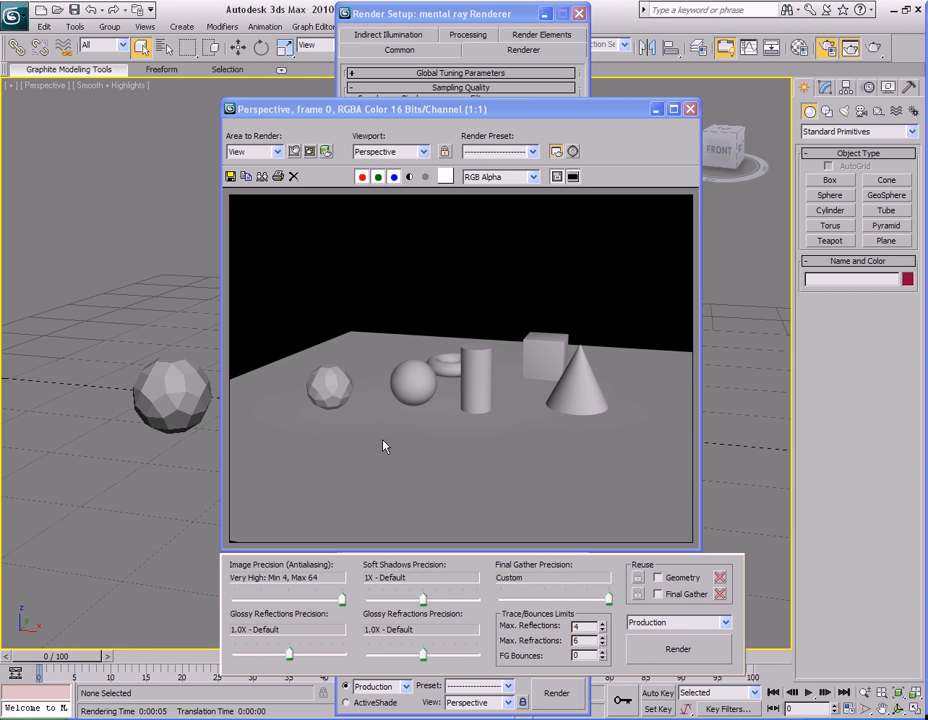
left_click_drag(342, 600, 288, 604)
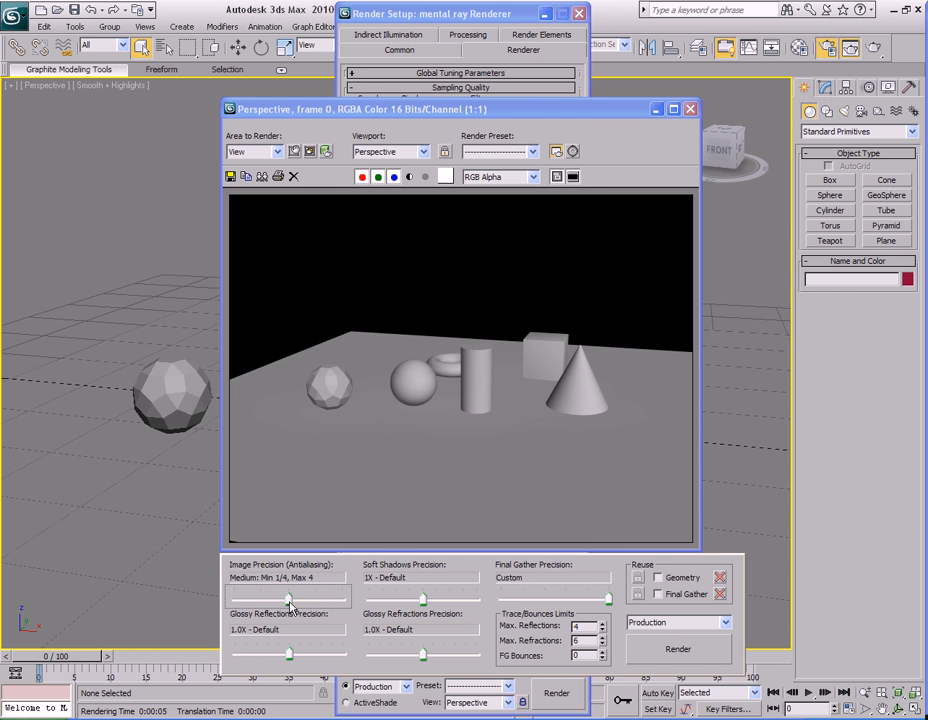
Compare the samples per pixel in Sampling Quality with the rendered frame's Medium antialiasing setting.
left_click(372, 14)
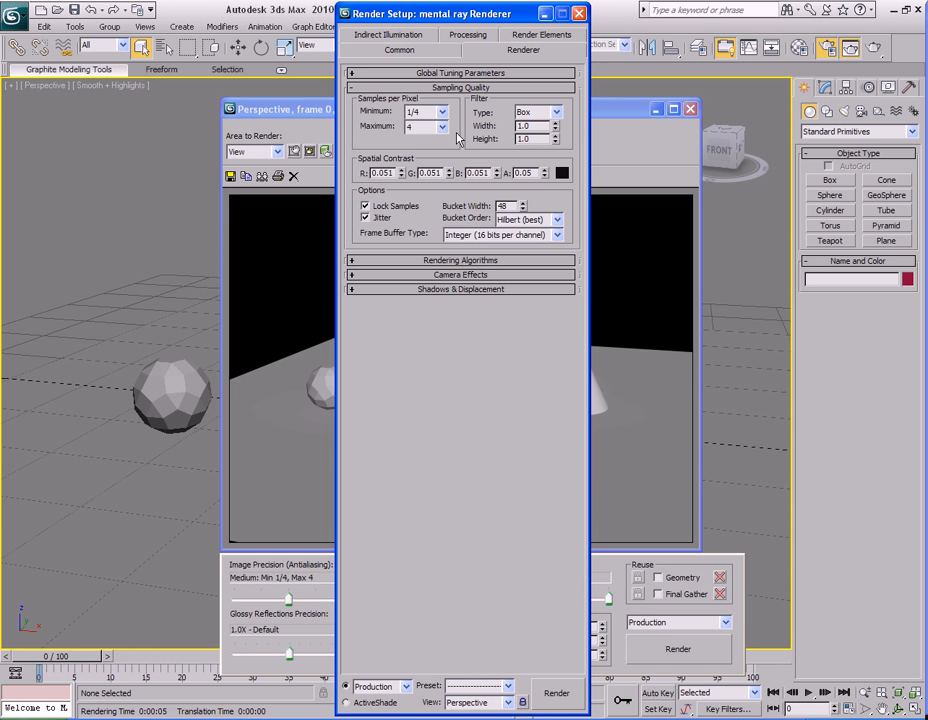
left_click(619, 110)
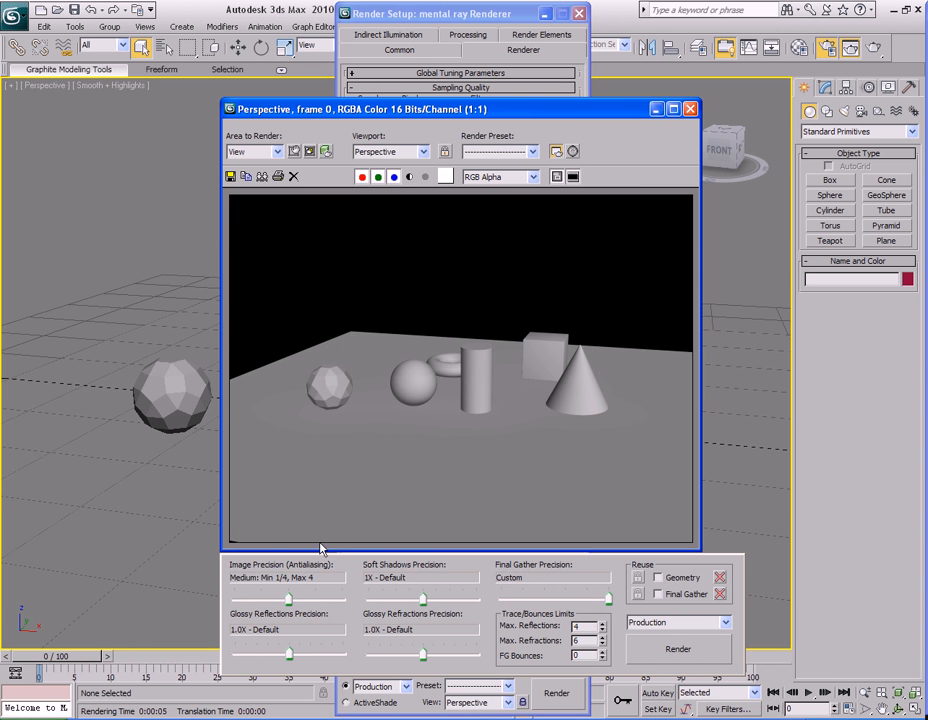
left_click(505, 14)
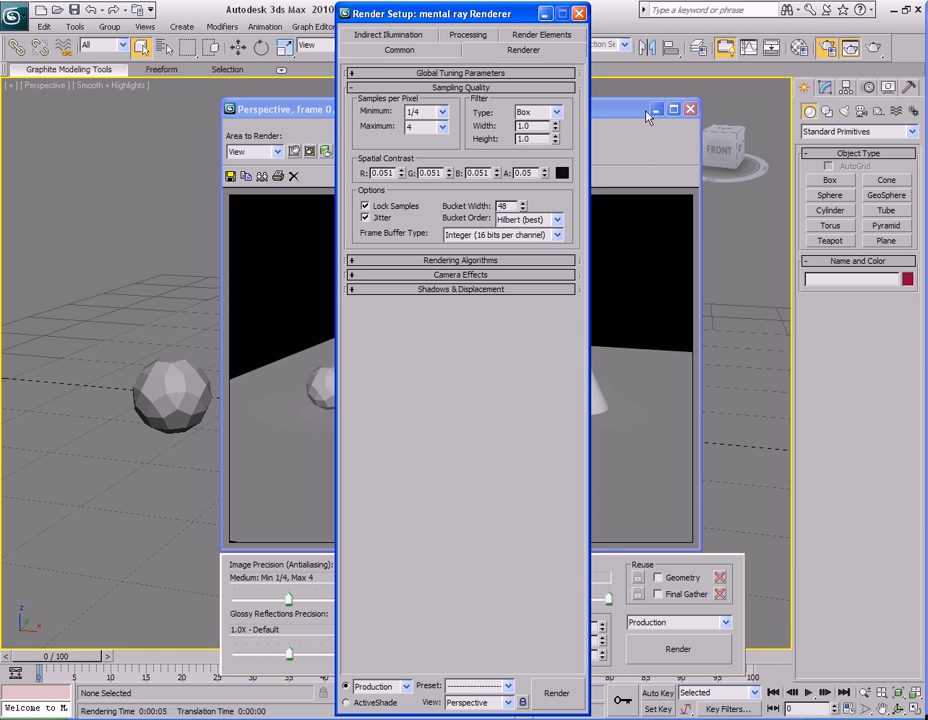
left_click(598, 176)
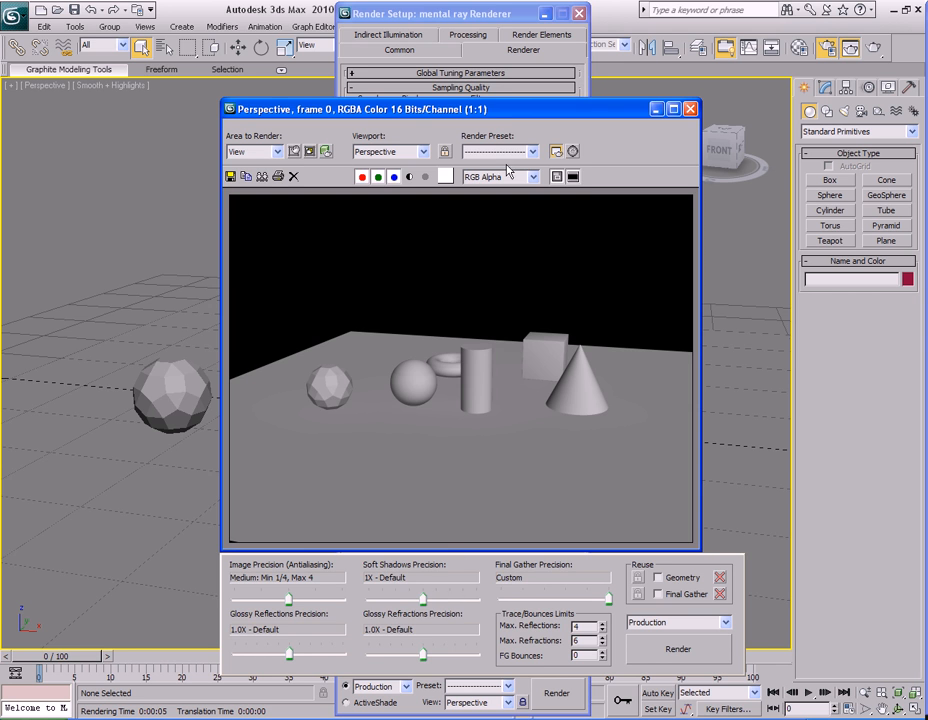
left_click(492, 16)
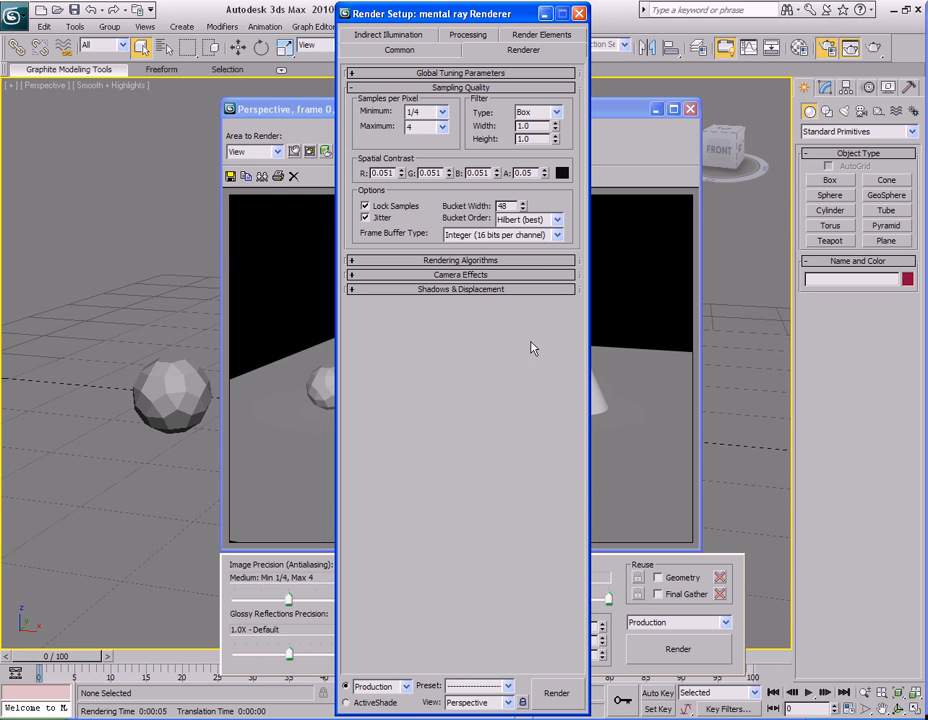
Examine the sampling filter types and set the filter to Mitchell.
left_click(557, 113)
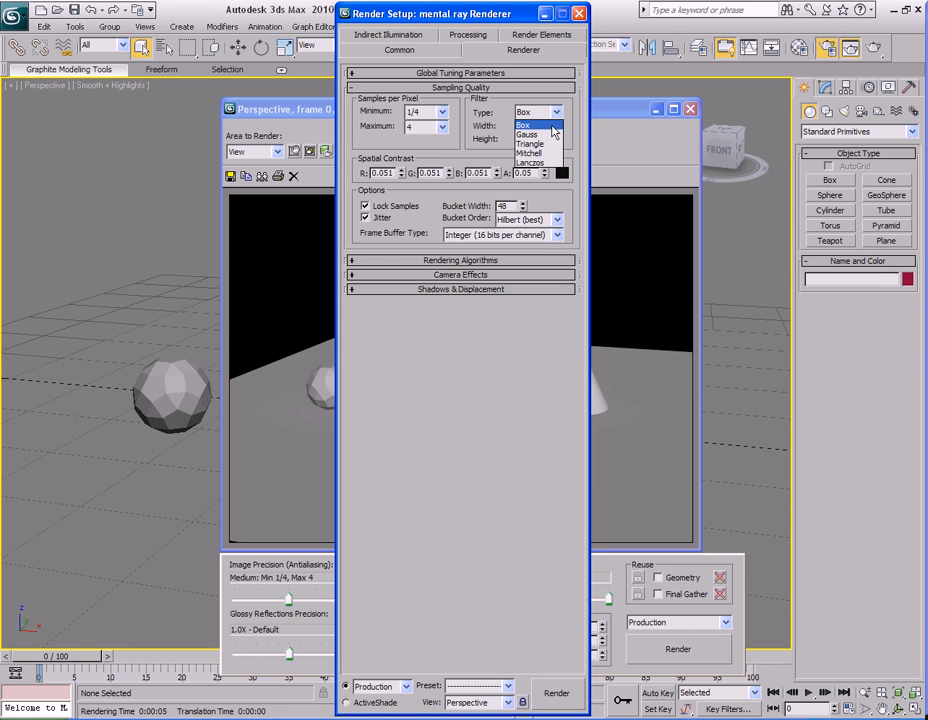
left_click(557, 116)
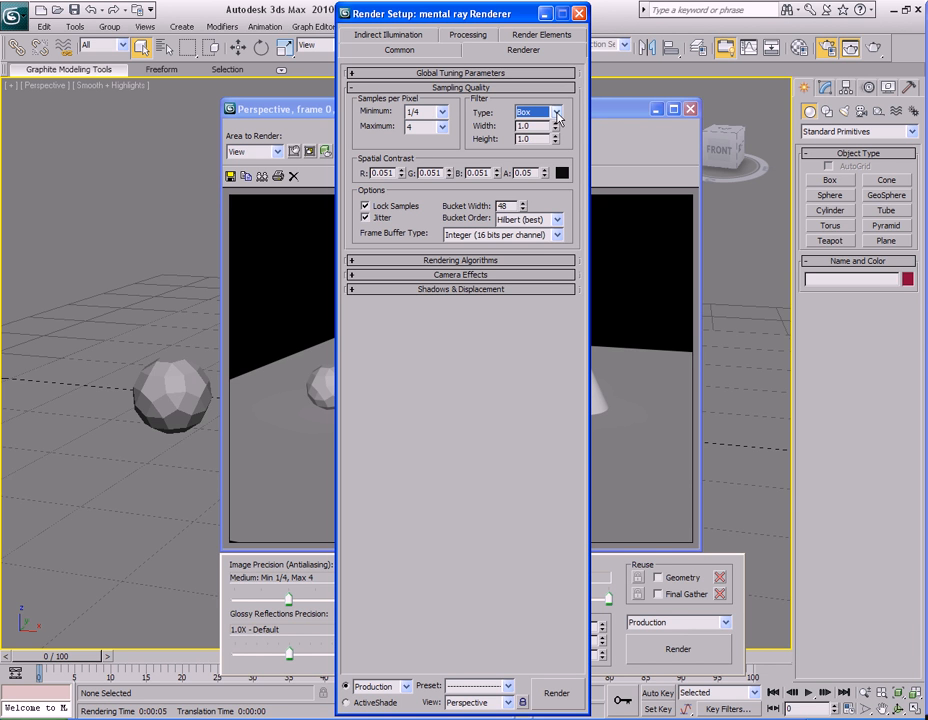
left_click(557, 114)
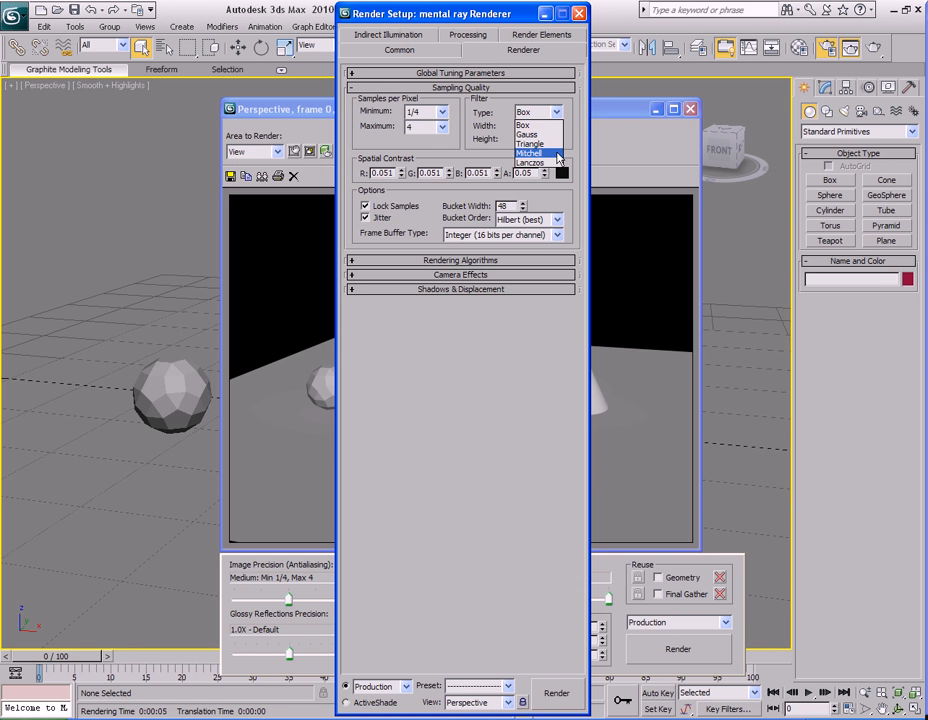
left_click(540, 153)
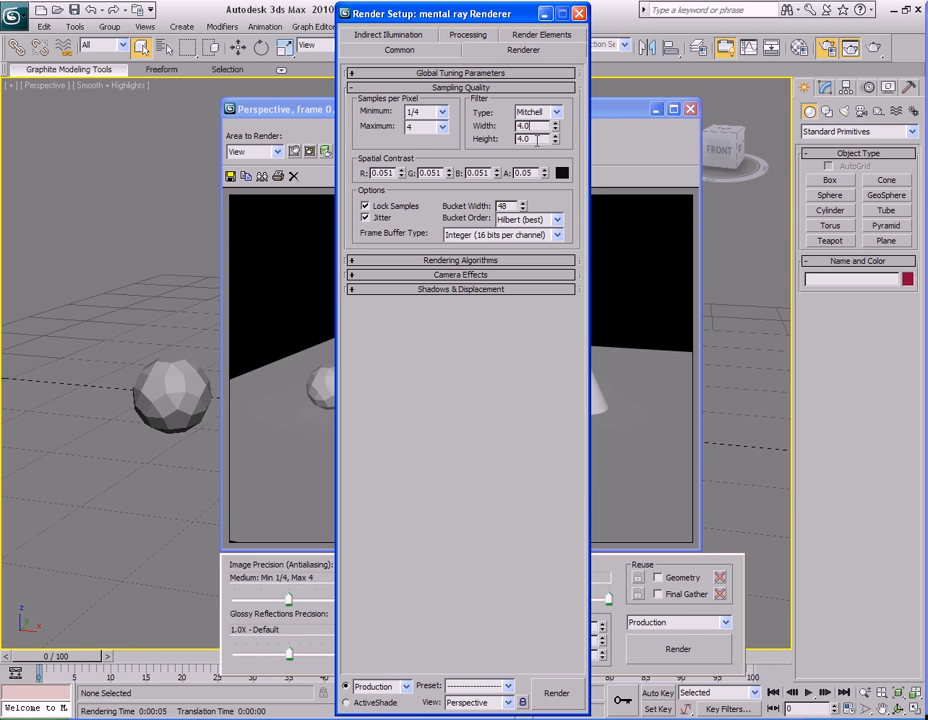
Try the Box, Gauss, Triangle and Lanczos sampling filter types in turn, and return the filter to Mitchell.
left_click(556, 113)
left_click(533, 125)
left_click(556, 113)
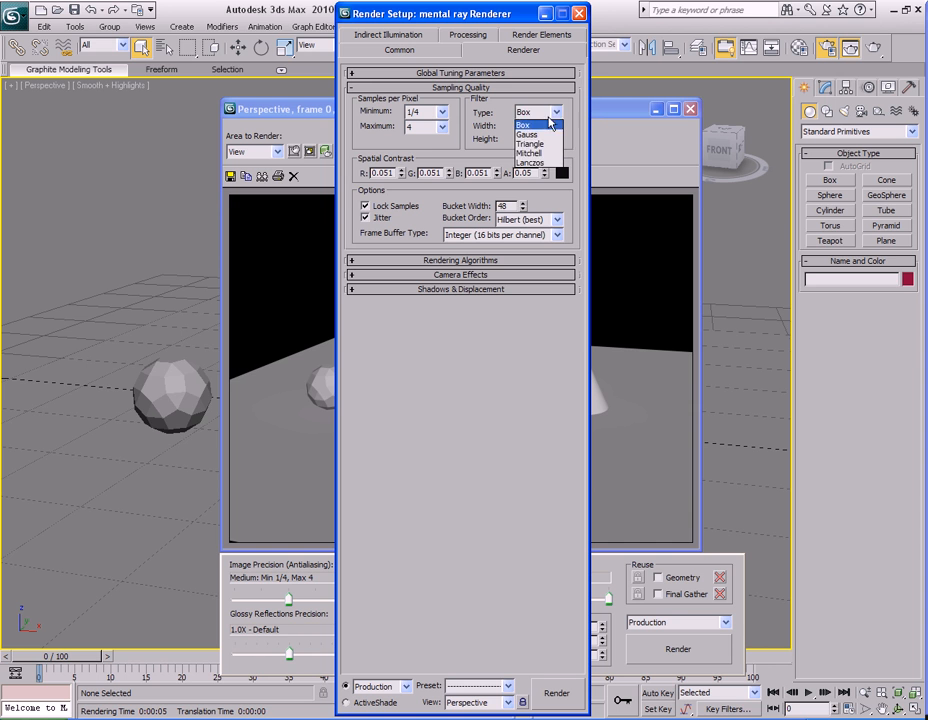
left_click(542, 135)
left_click(556, 112)
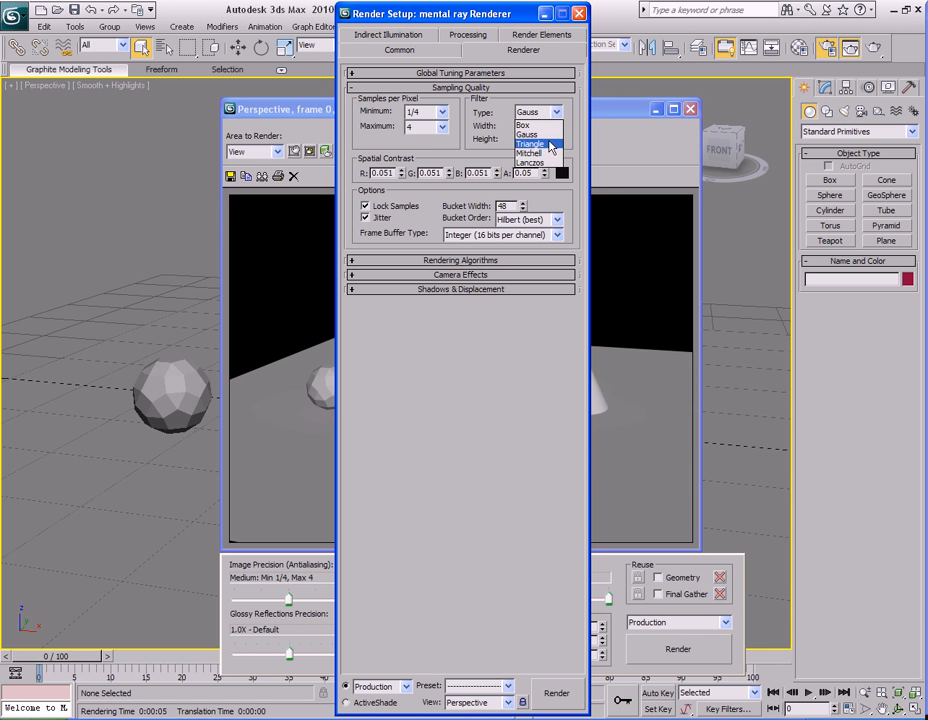
left_click(537, 145)
left_click(556, 113)
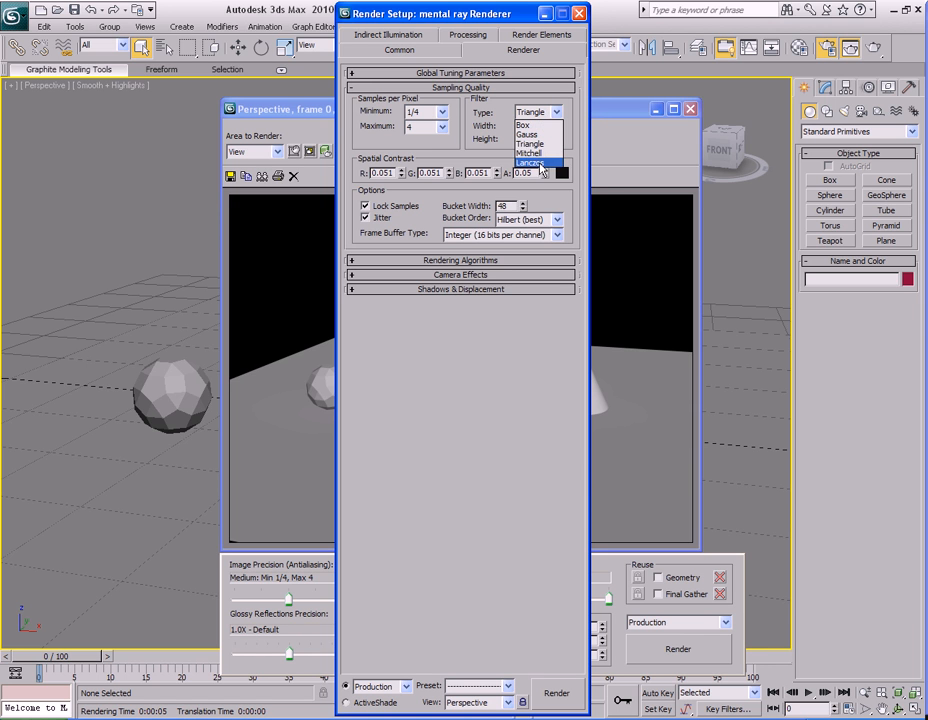
left_click(537, 155)
left_click(556, 112)
left_click(533, 162)
left_click(556, 112)
left_click(537, 153)
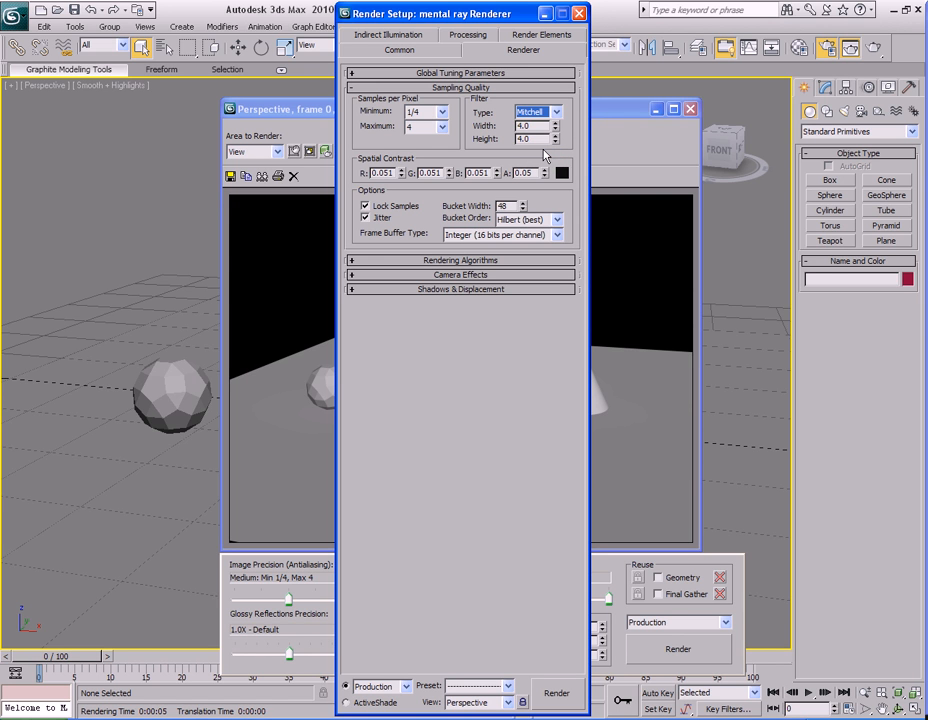
Set the sampling filter type to Box.
left_click(556, 112)
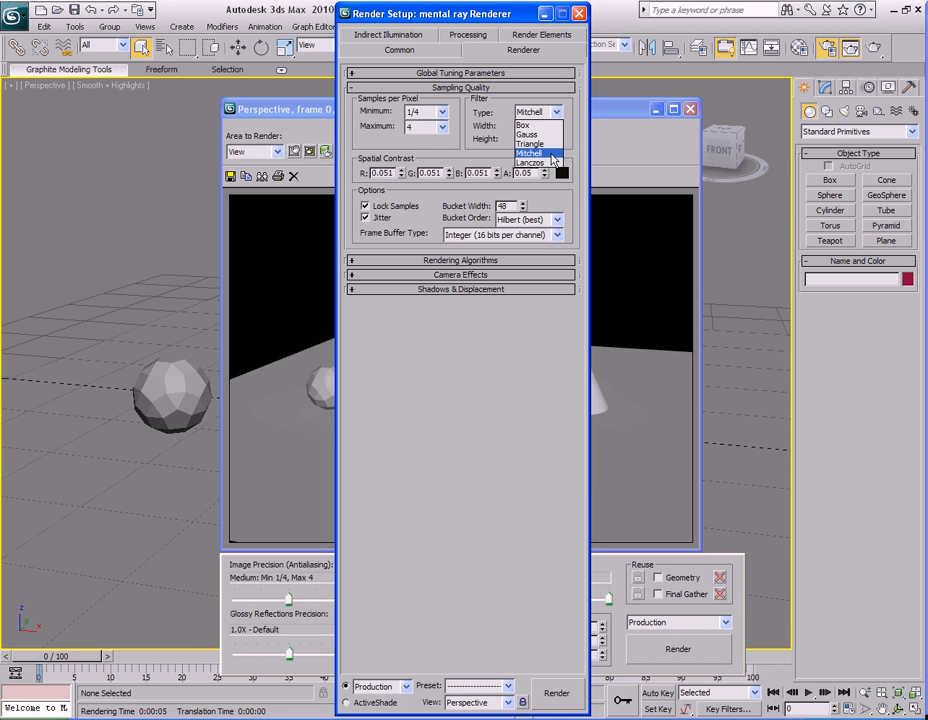
left_click(553, 155)
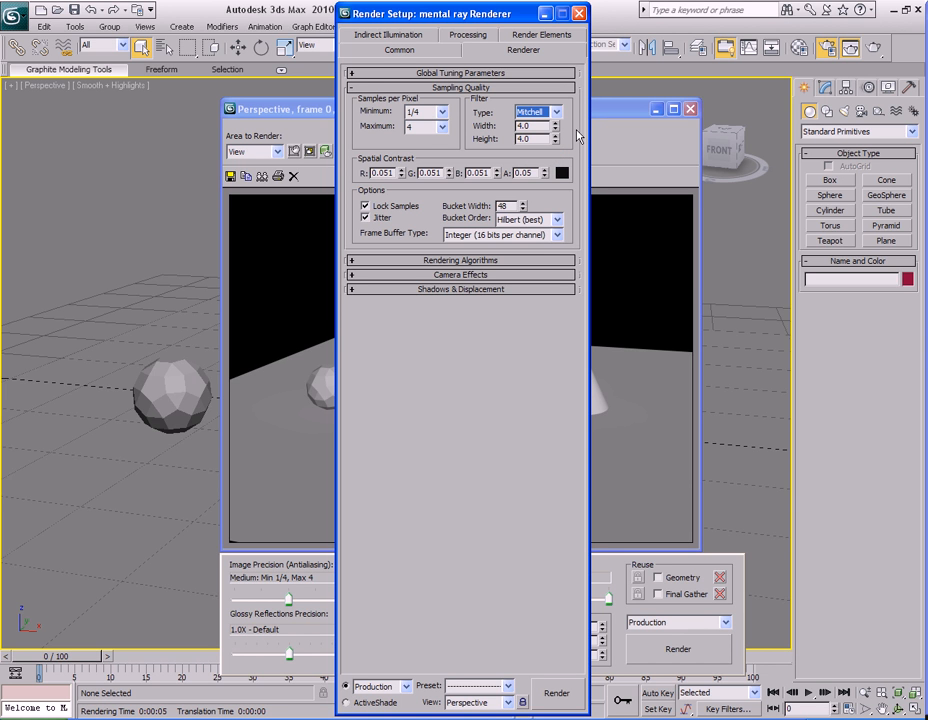
left_click(556, 112)
left_click(528, 119)
Examine the Spatial Contrast values and compare them with the settings of the rendered frame.
double_click(391, 174)
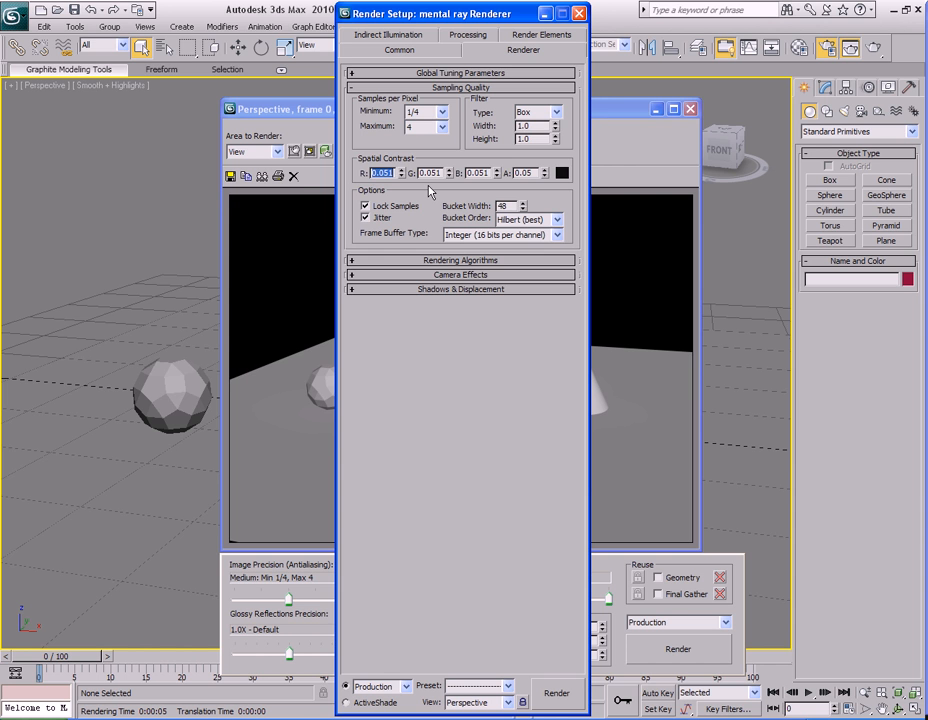
left_click(632, 108)
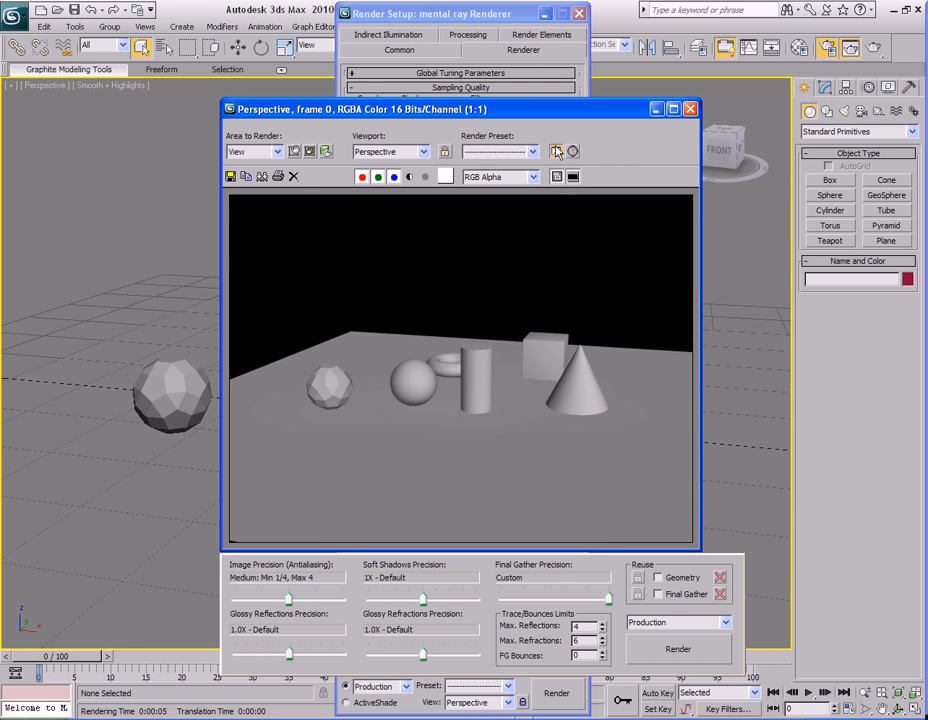
left_click(519, 17)
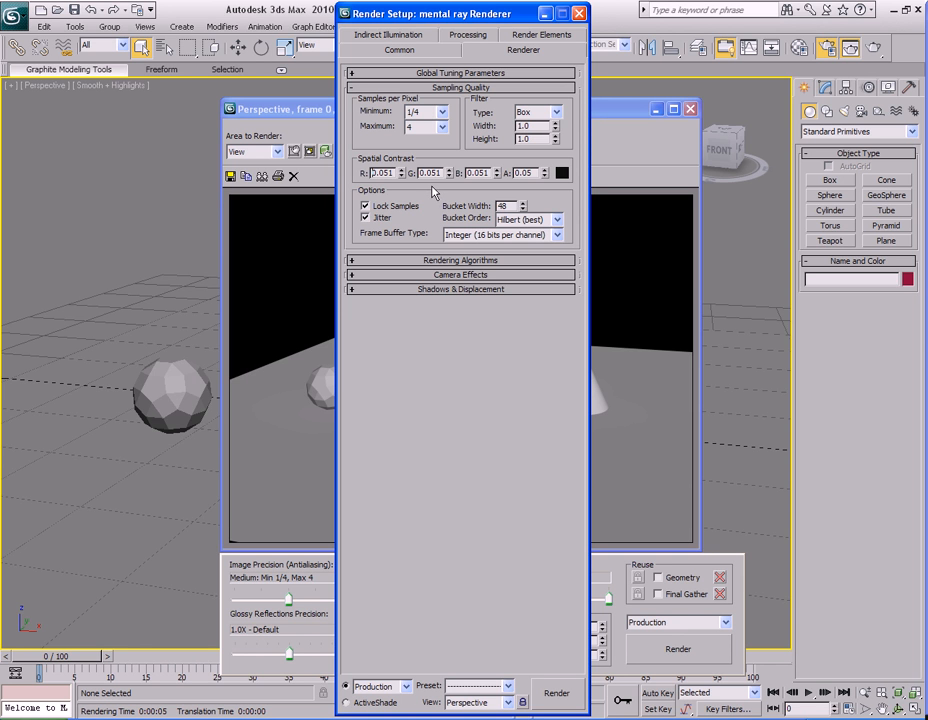
double_click(388, 173)
Try a lighter Spatial Contrast colour with red, green and blue at 0.247 and a changed hue, and discard it.
left_click(562, 174)
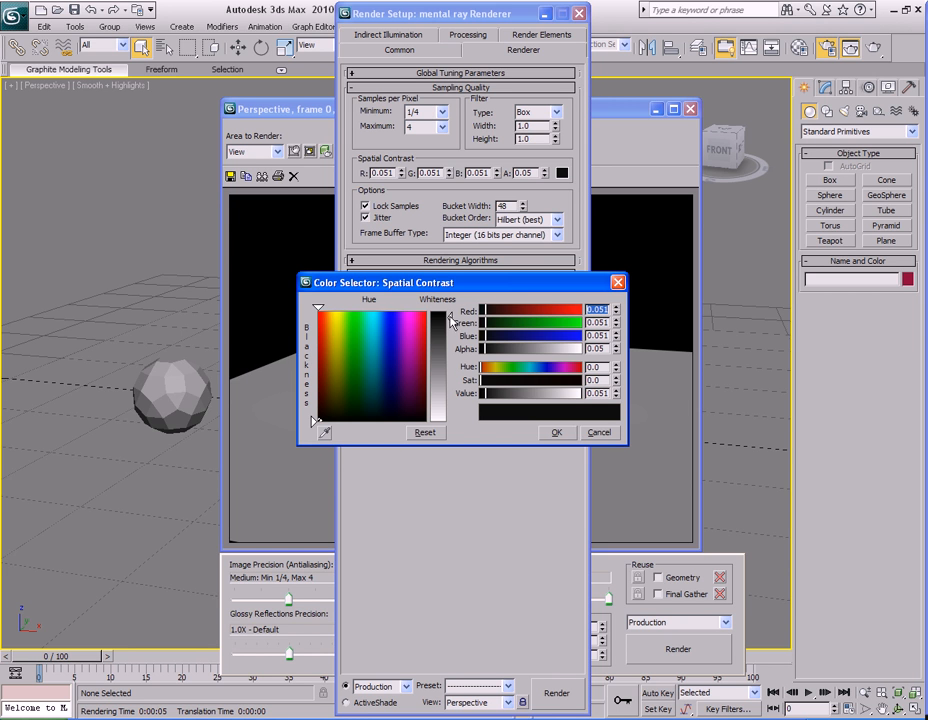
mouse_move(436, 326)
left_mouse_down()
mouse_move(438, 353)
mouse_move(439, 338)
left_mouse_up()
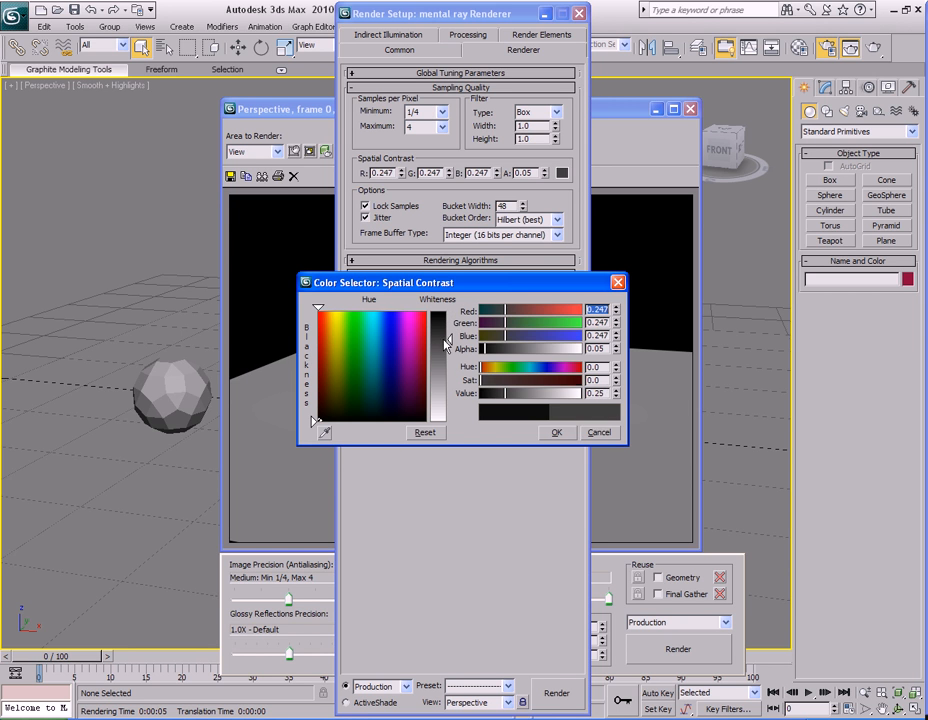
mouse_move(378, 364)
left_mouse_down()
mouse_move(378, 353)
mouse_move(371, 421)
left_mouse_up()
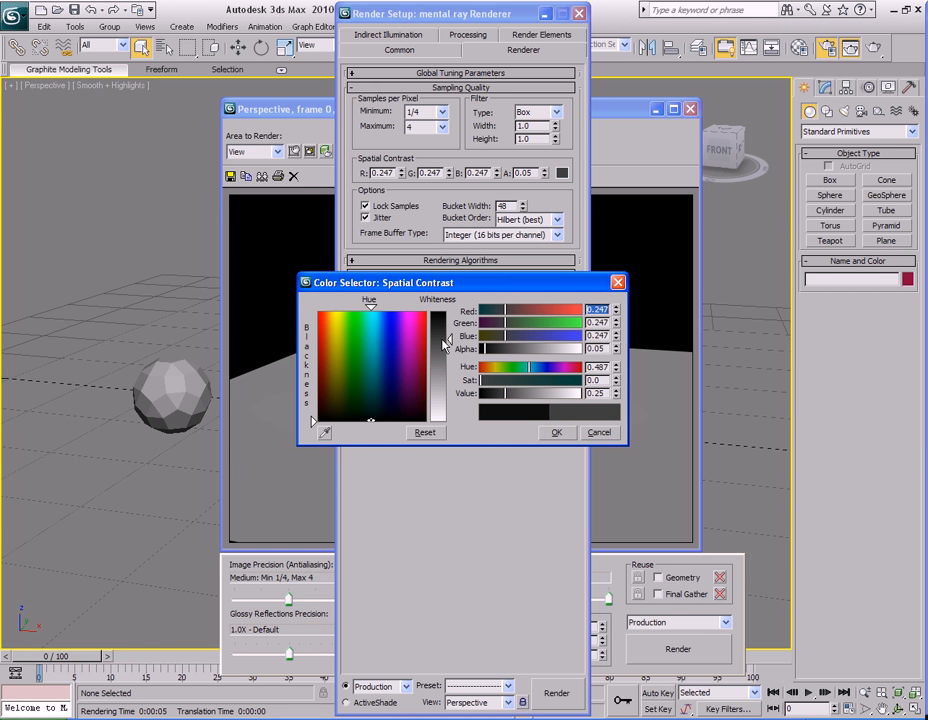
left_click_drag(352, 350, 369, 421)
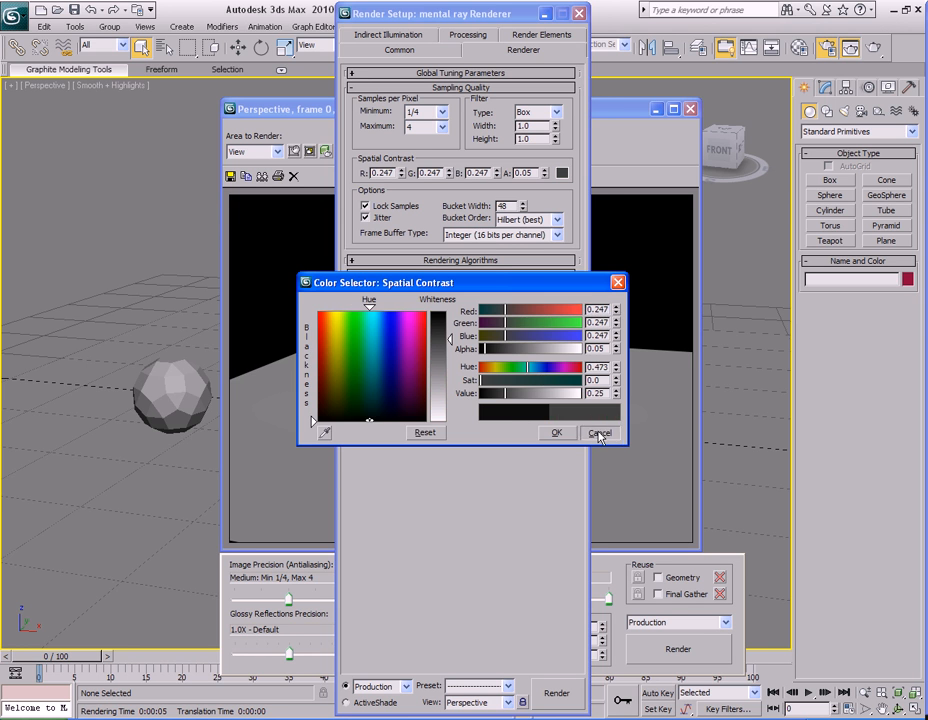
left_click(598, 432)
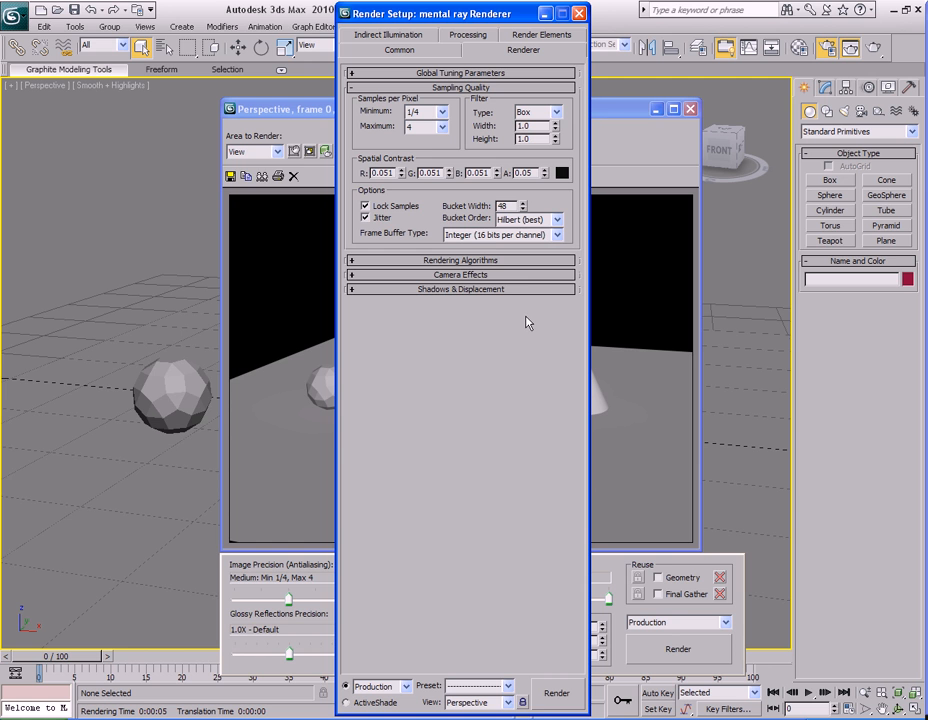
Render the view with the Spiral bucket order, and return the order to Hilbert (best).
left_click(553, 221)
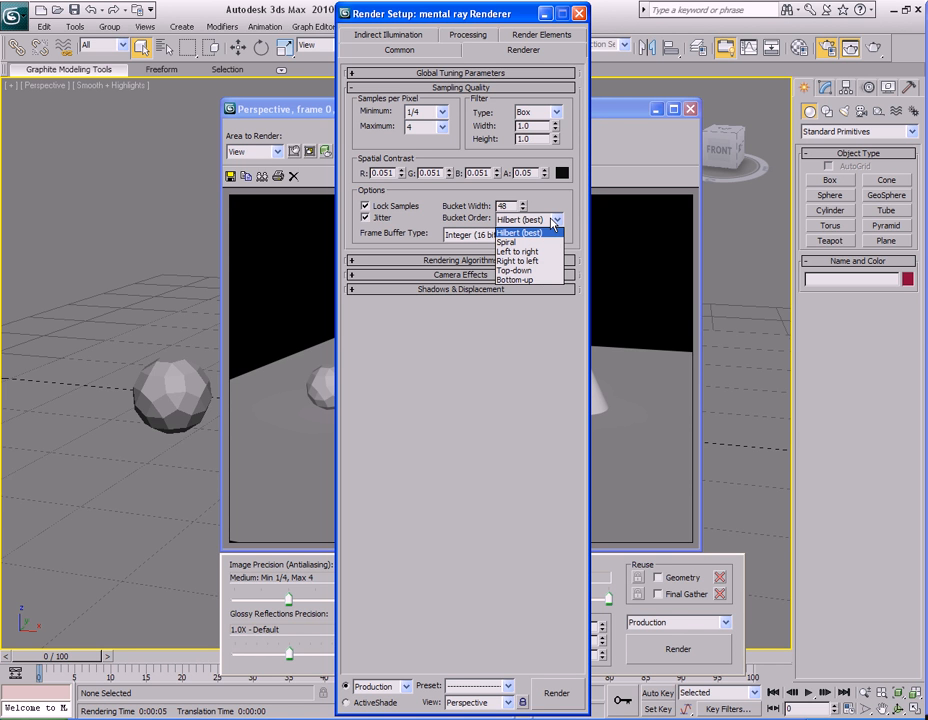
left_click(530, 242)
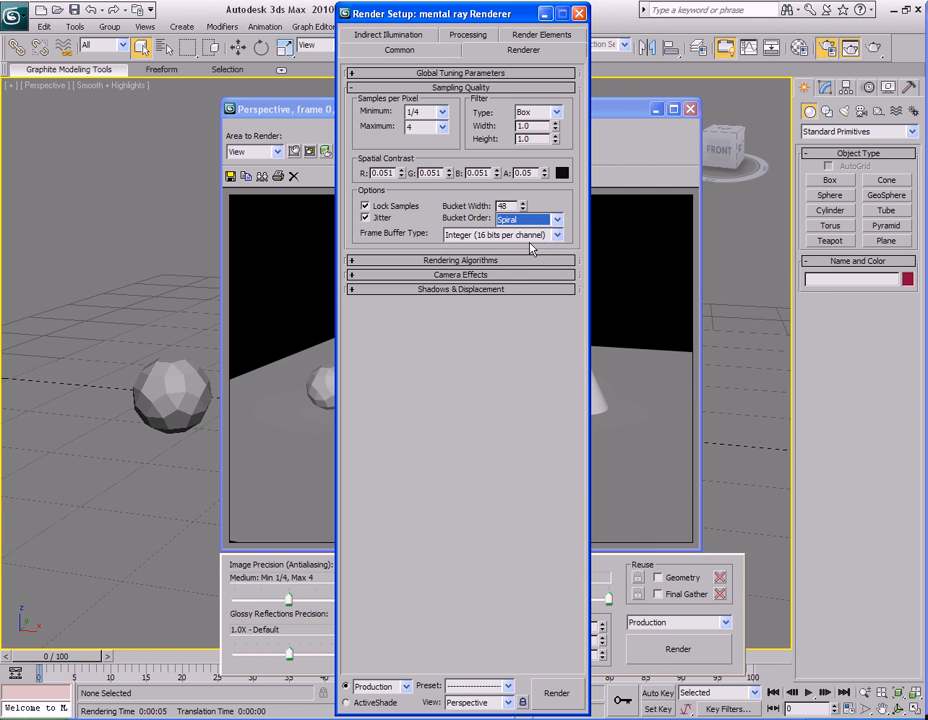
left_click(690, 652)
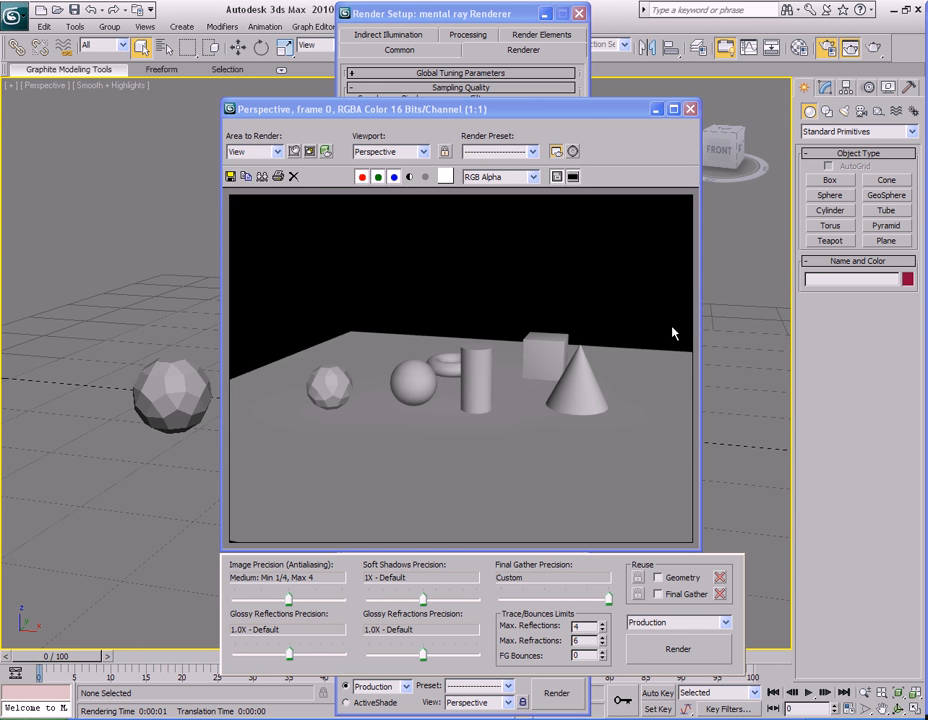
left_click(372, 14)
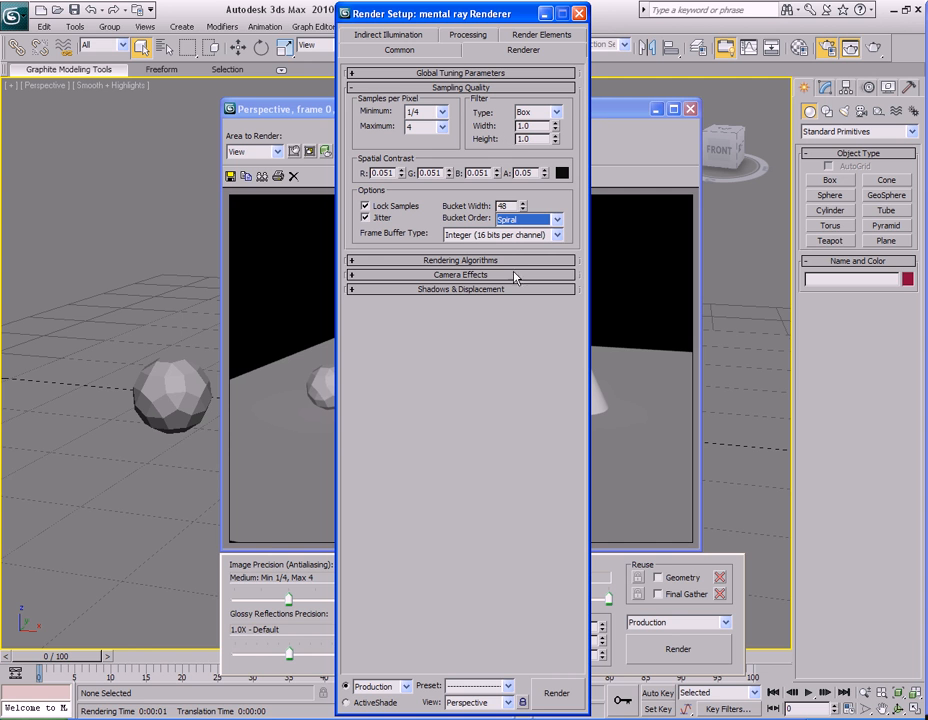
left_click(556, 219)
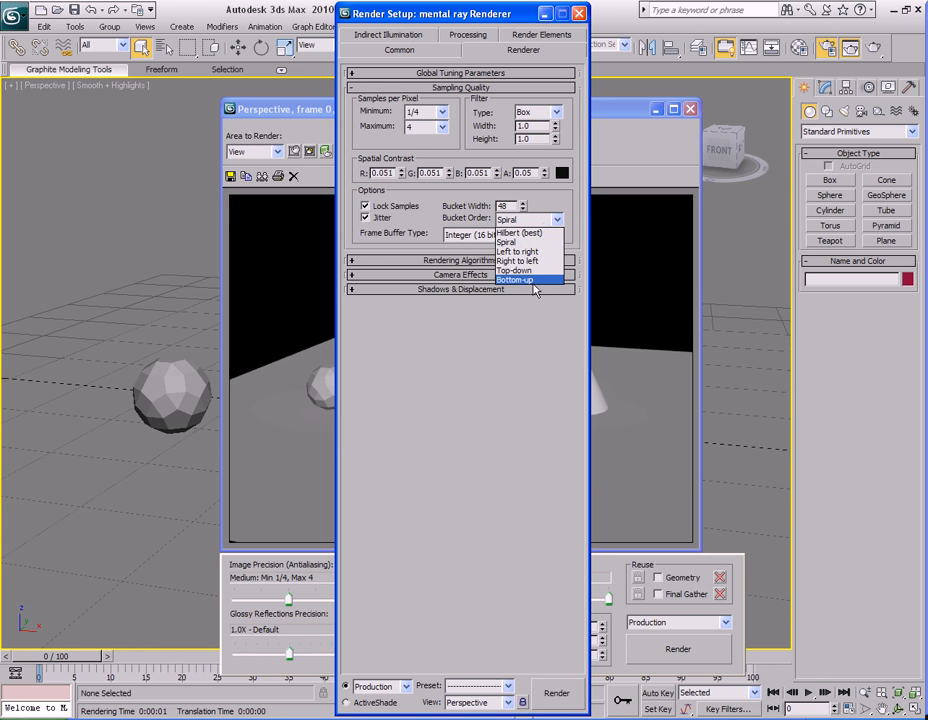
left_click(536, 233)
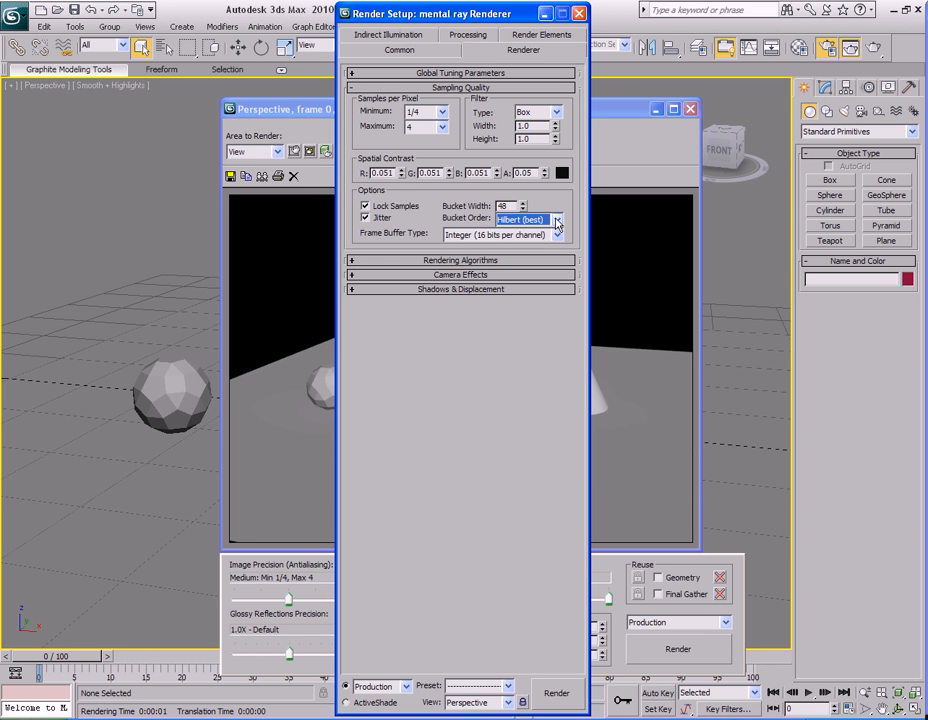
Render the view with the Bottom-up bucket order, repeat it on a cleared frame, and restore Hilbert (best).
left_click(556, 221)
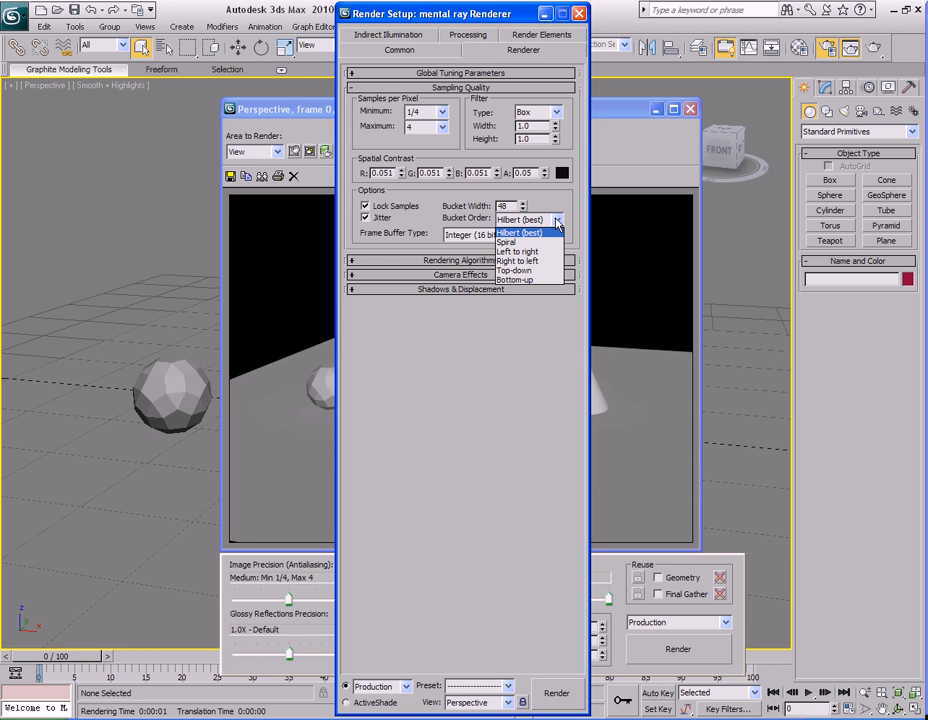
left_click(530, 280)
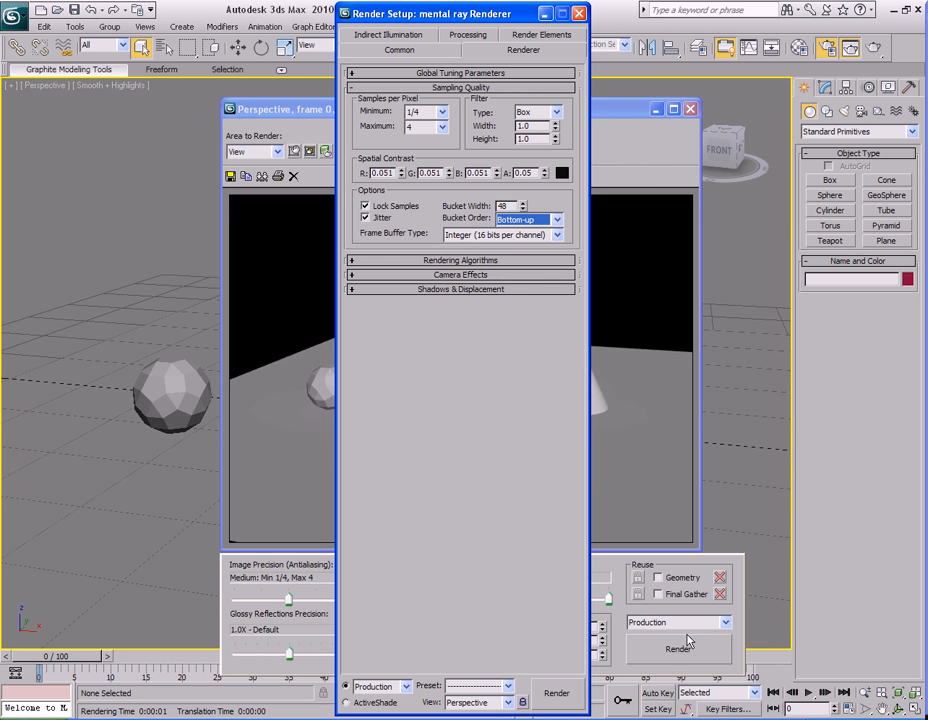
left_click(680, 648)
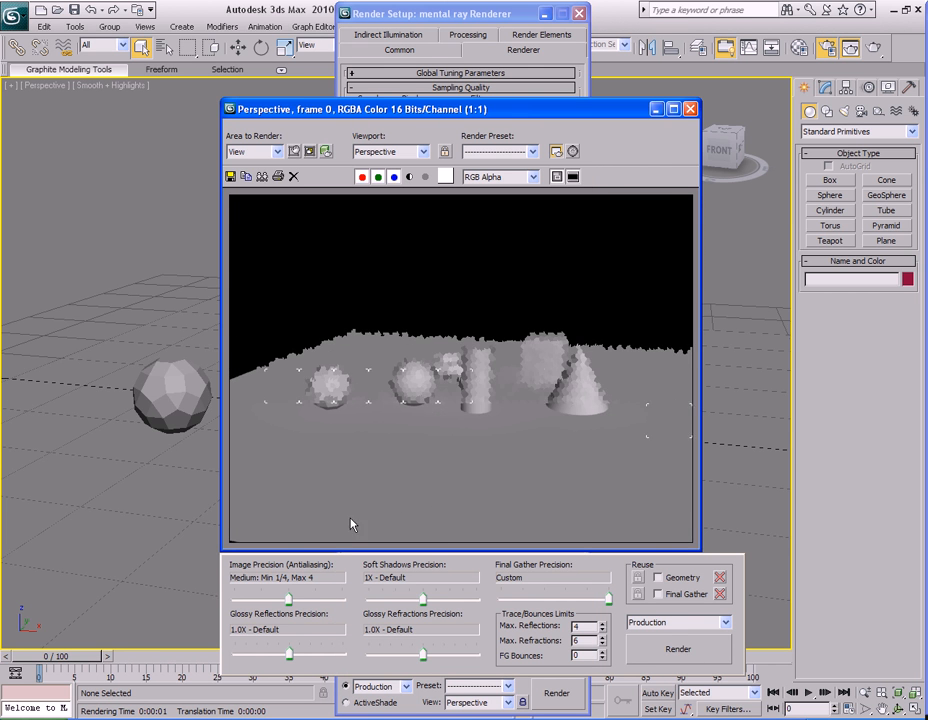
left_click(293, 176)
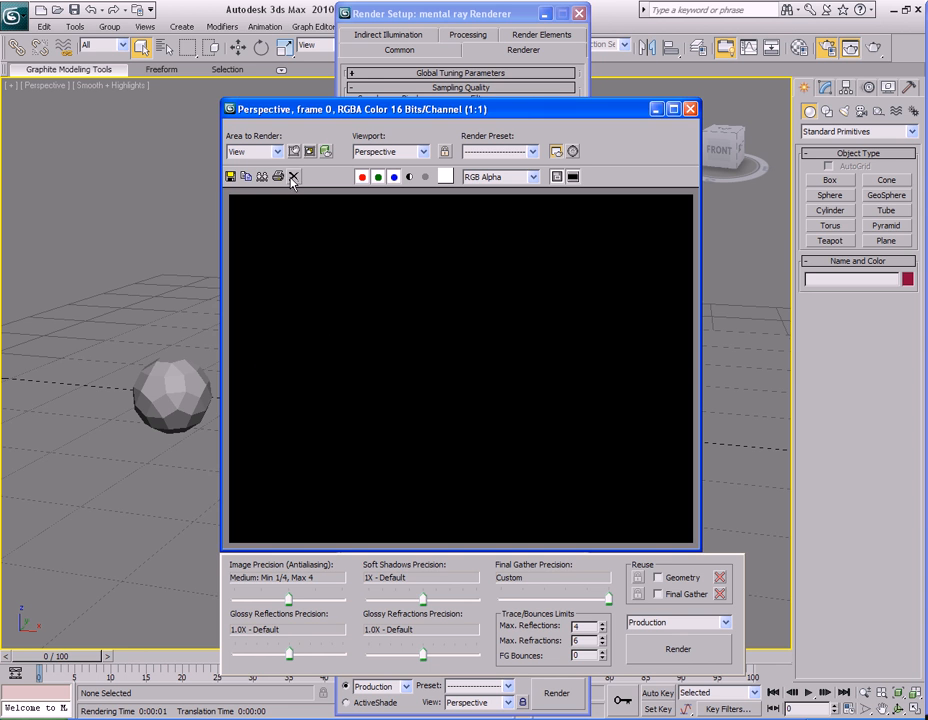
left_click(680, 649)
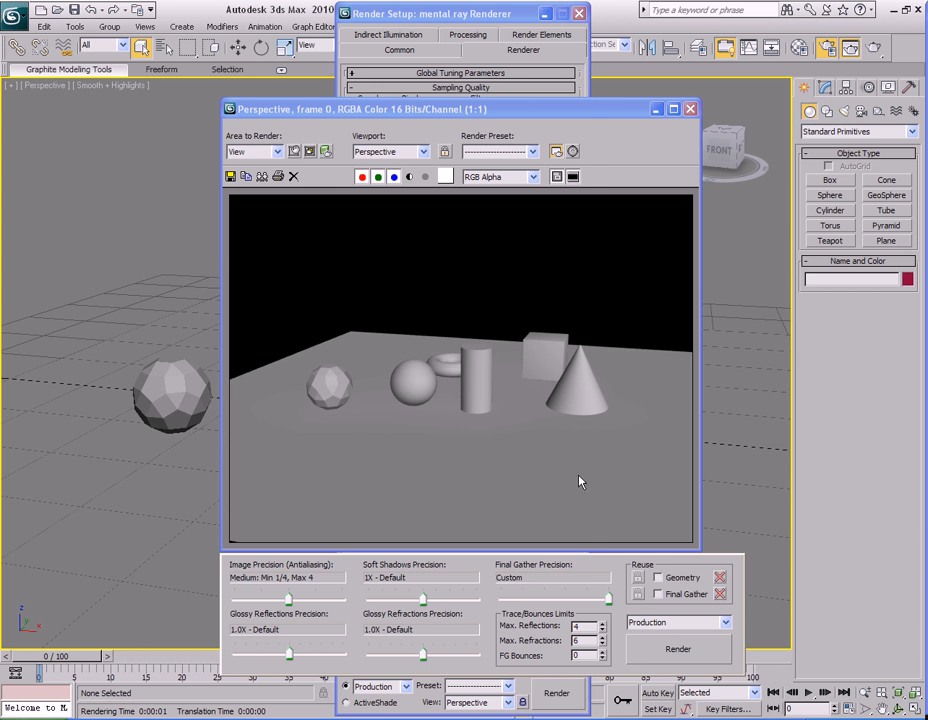
left_click(517, 15)
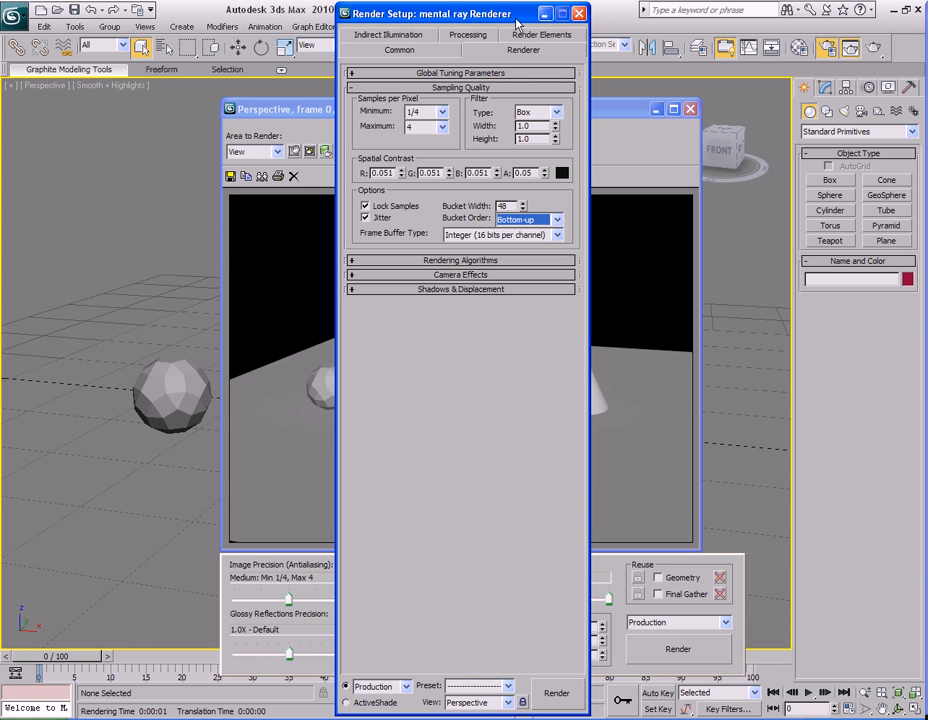
left_click(555, 219)
left_click(545, 235)
Try the Floating-Point (32 bits per channel) frame buffer type, and return it to Integer (16 bits per channel).
left_click(557, 235)
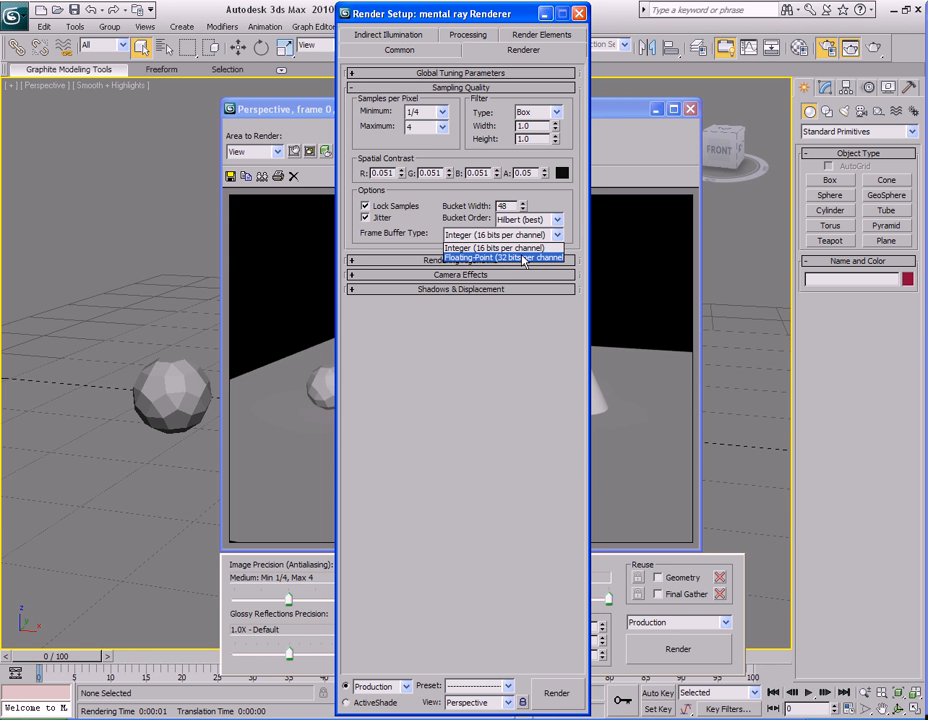
left_click(524, 258)
left_click(515, 235)
left_click(517, 248)
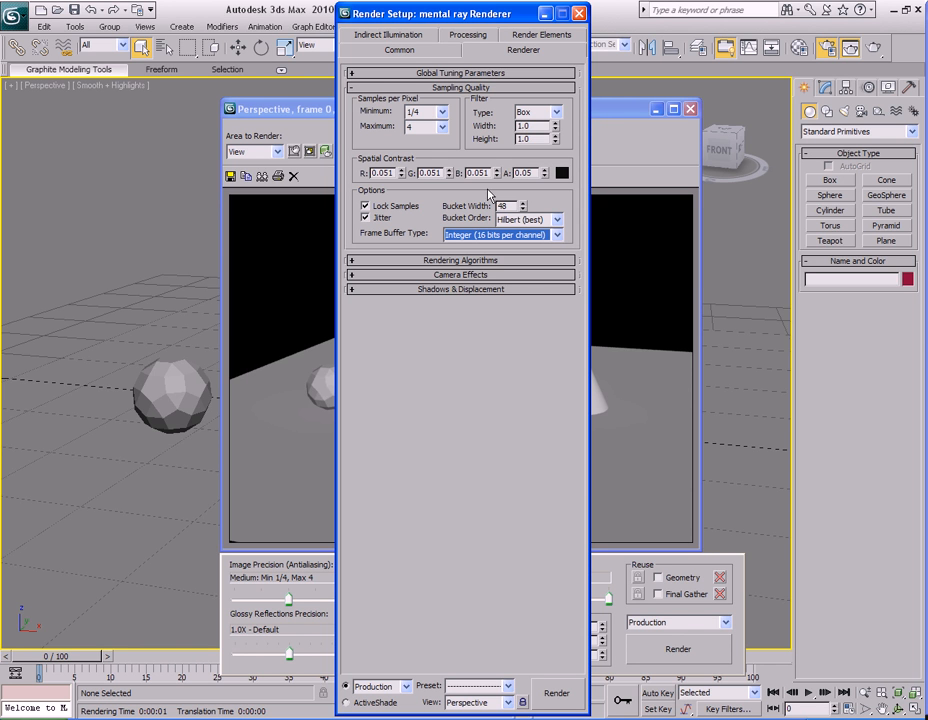
Show the Rendering Algorithms settings in place of Sampling Quality, and toggle Scanline and Ray Tracing off and back on.
left_click(430, 88)
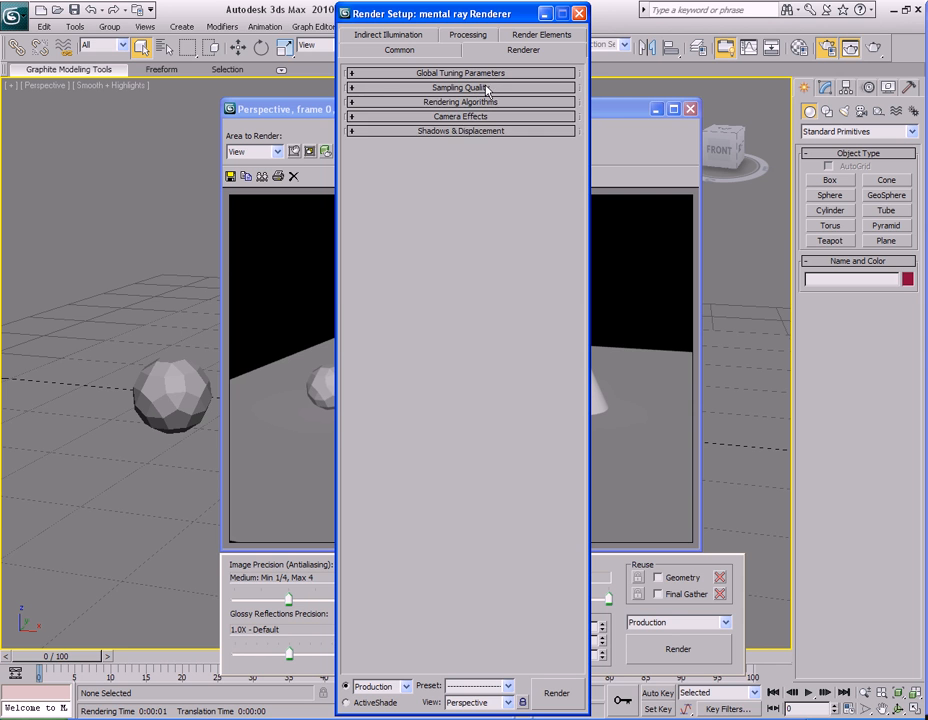
left_click(430, 102)
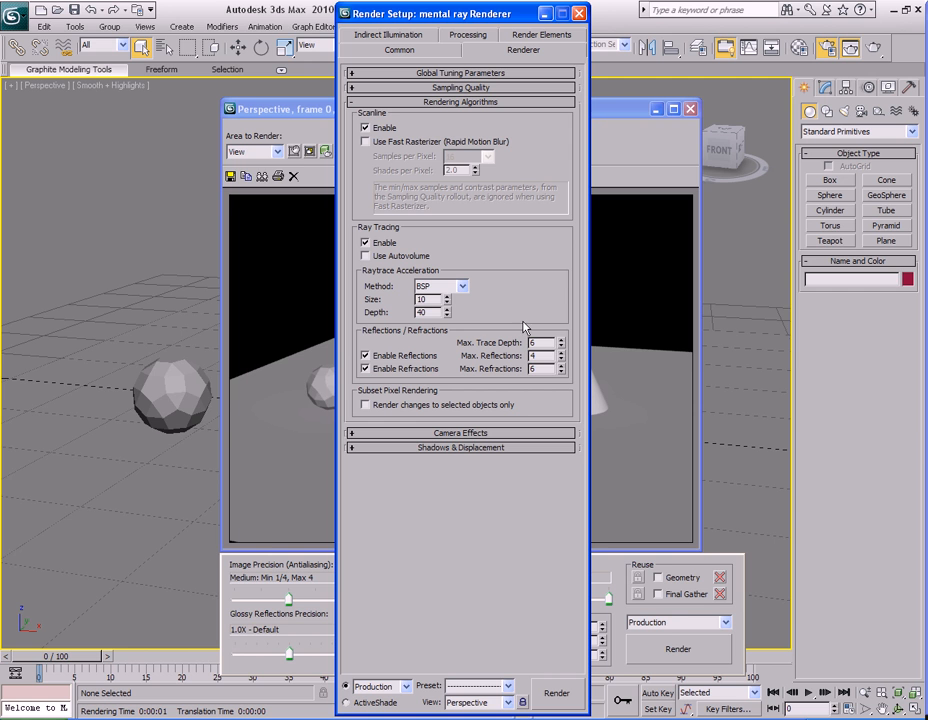
left_click(365, 128)
left_click(365, 128)
left_click(365, 242)
left_click(365, 242)
Try the BSP2 raytrace acceleration method, and return the method to BSP.
left_click(464, 287)
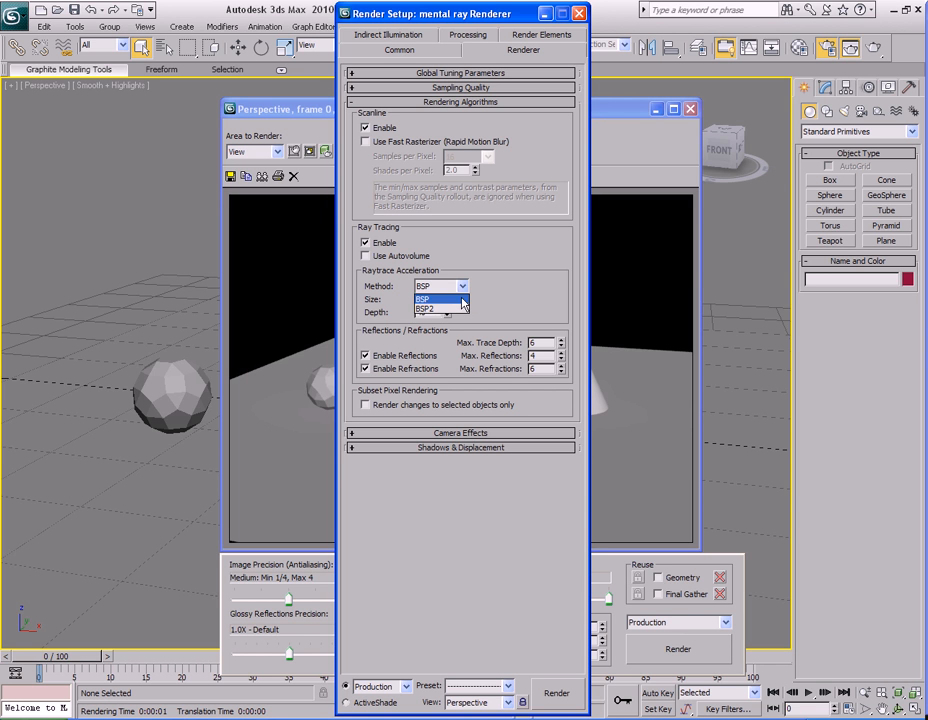
left_click(463, 300)
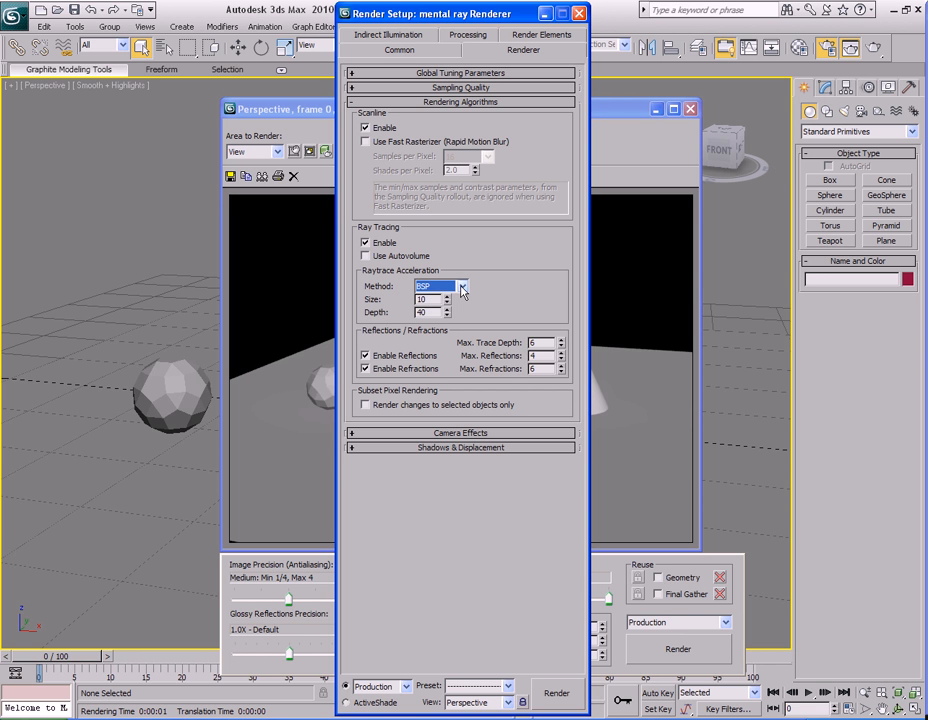
left_click(463, 288)
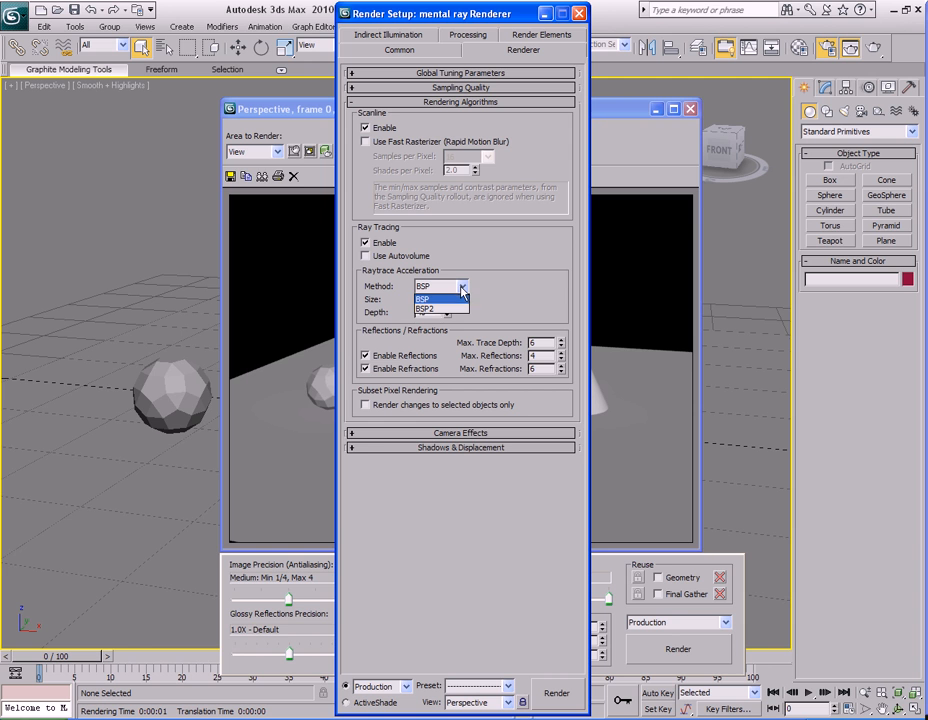
left_click(460, 309)
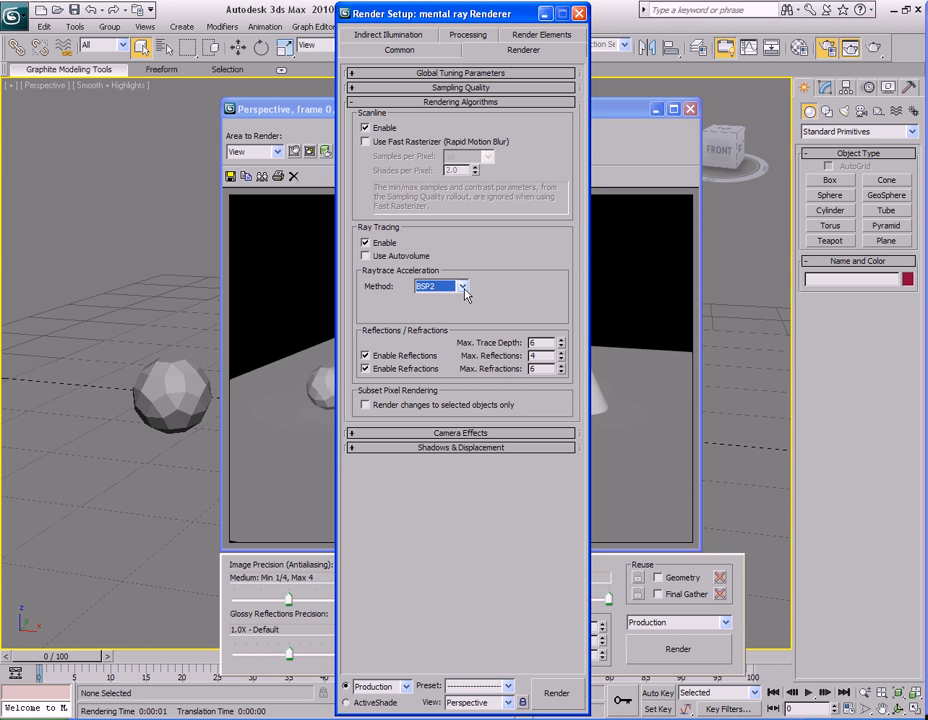
left_click(463, 287)
left_click(463, 302)
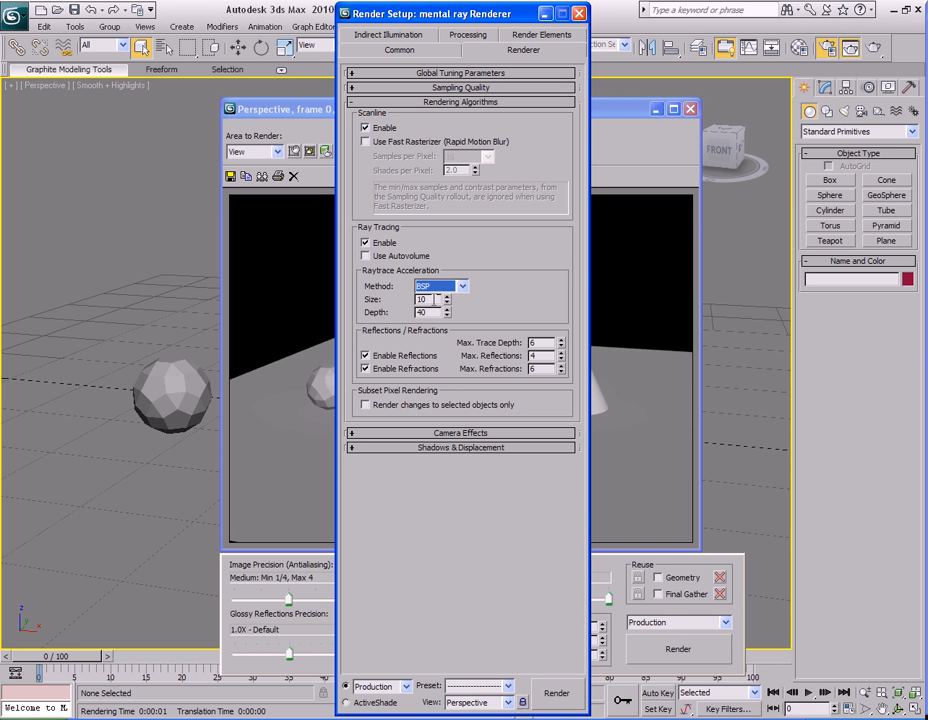
Examine the BSP size and depth values and the maximum trace depth and reflection limits for ray tracing.
left_click(431, 298)
left_click(431, 313)
left_click(537, 342)
key("Tab")
Show the Camera Effects settings, toggle Motion Blur and Contours on and back off, and collapse Camera Effects.
left_click(474, 432)
scroll(474, 433, "down", 3)
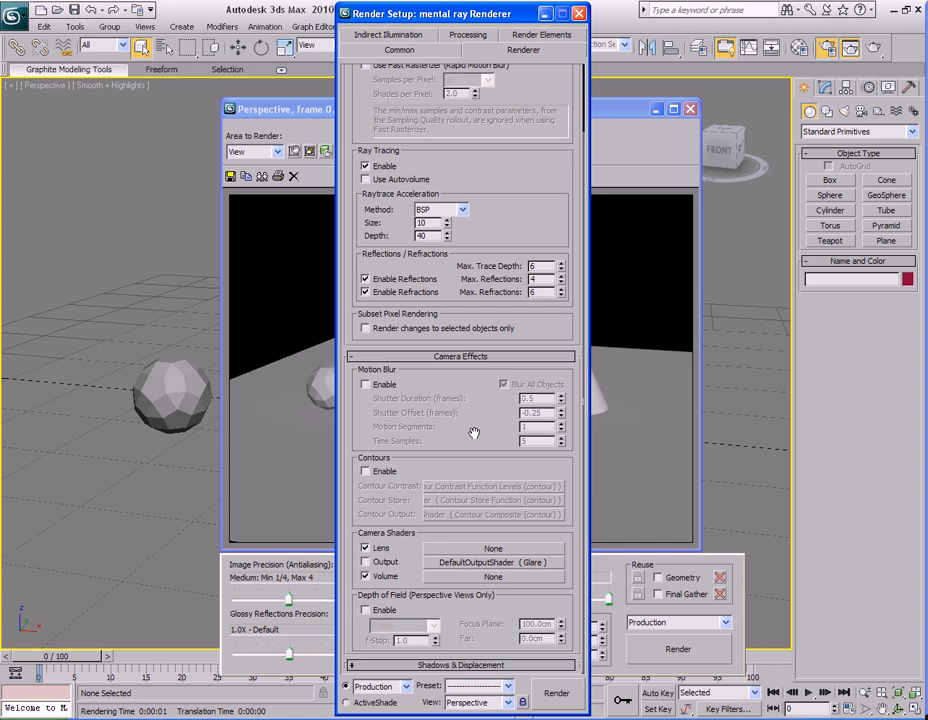
left_click(365, 384)
left_click(365, 384)
left_click(366, 472)
left_click(366, 472)
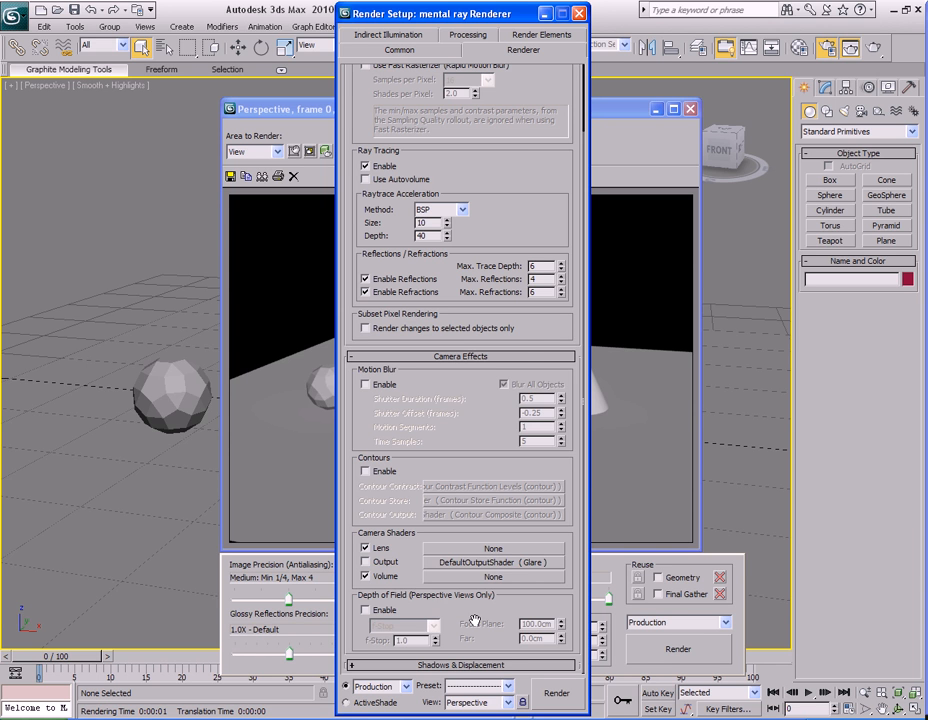
left_click(474, 356)
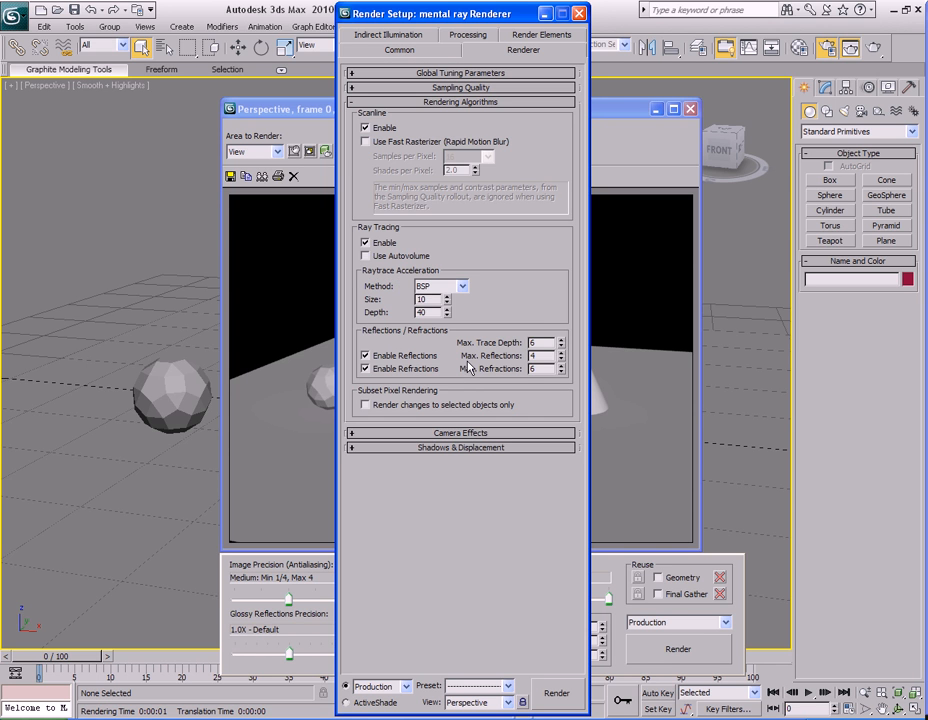
Show Shadows & Displacement in place of Rendering Algorithms, keep the Simple shadow mode, and toggle shadows off and back on before collapsing it.
left_click(474, 103)
left_click(483, 132)
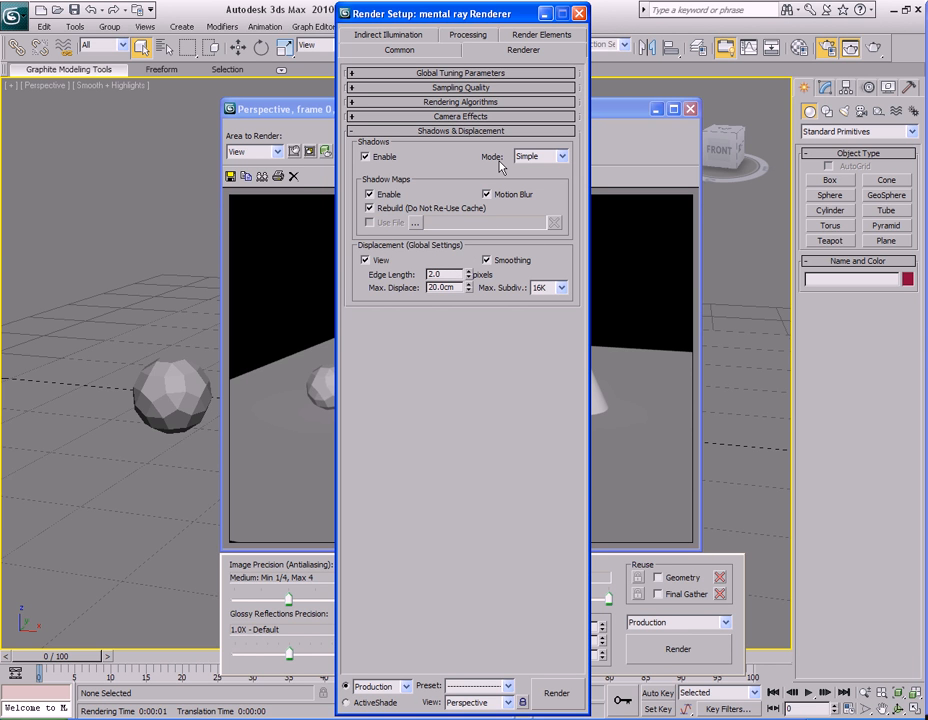
left_click(562, 156)
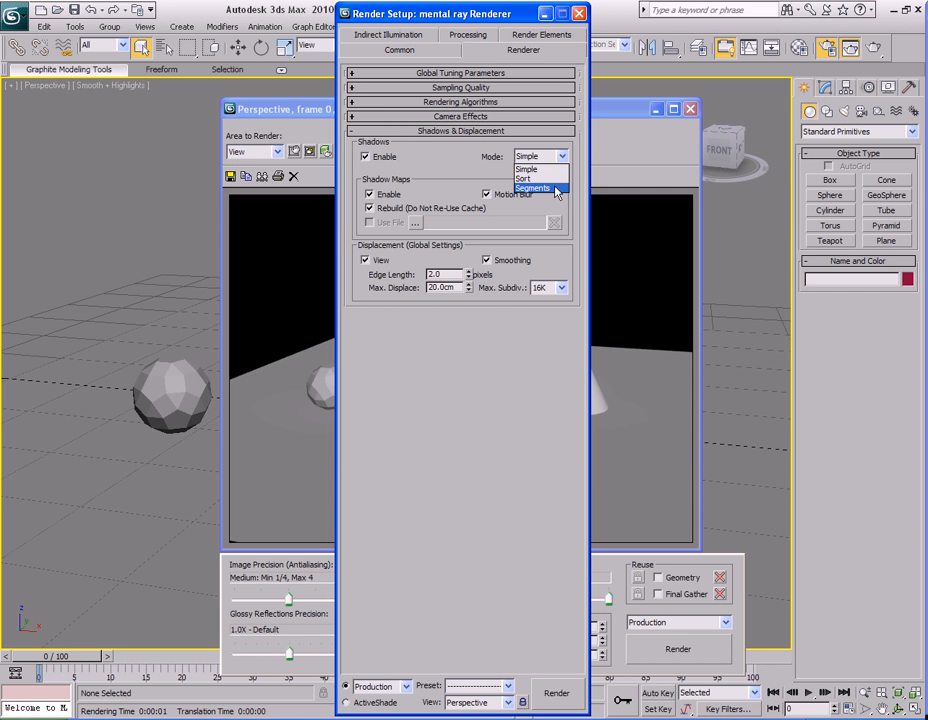
left_click(540, 170)
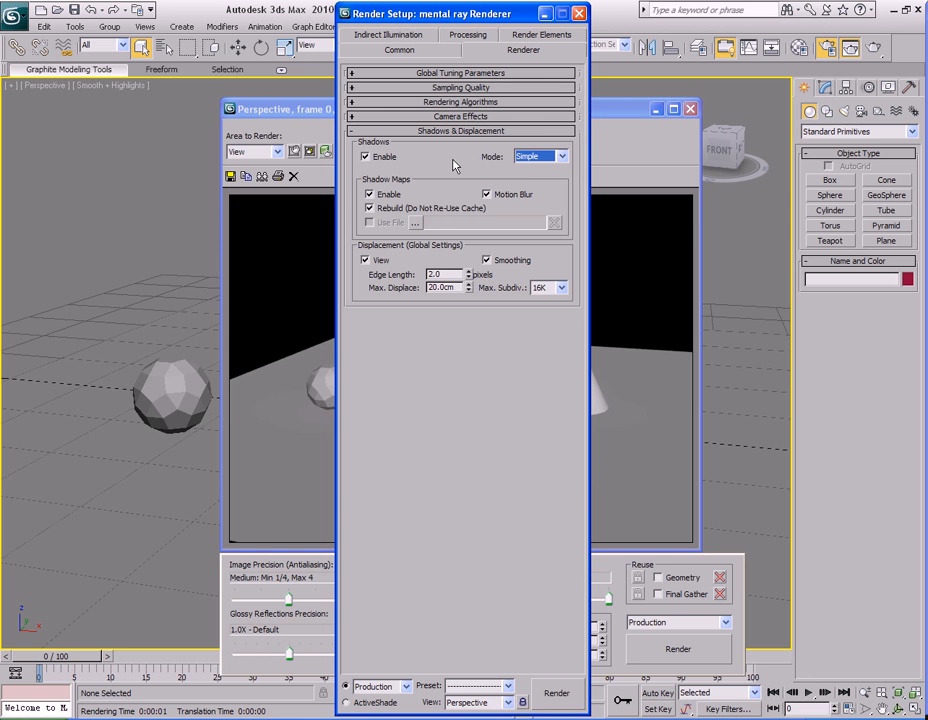
left_click(366, 157)
left_click(367, 157)
left_click(514, 132)
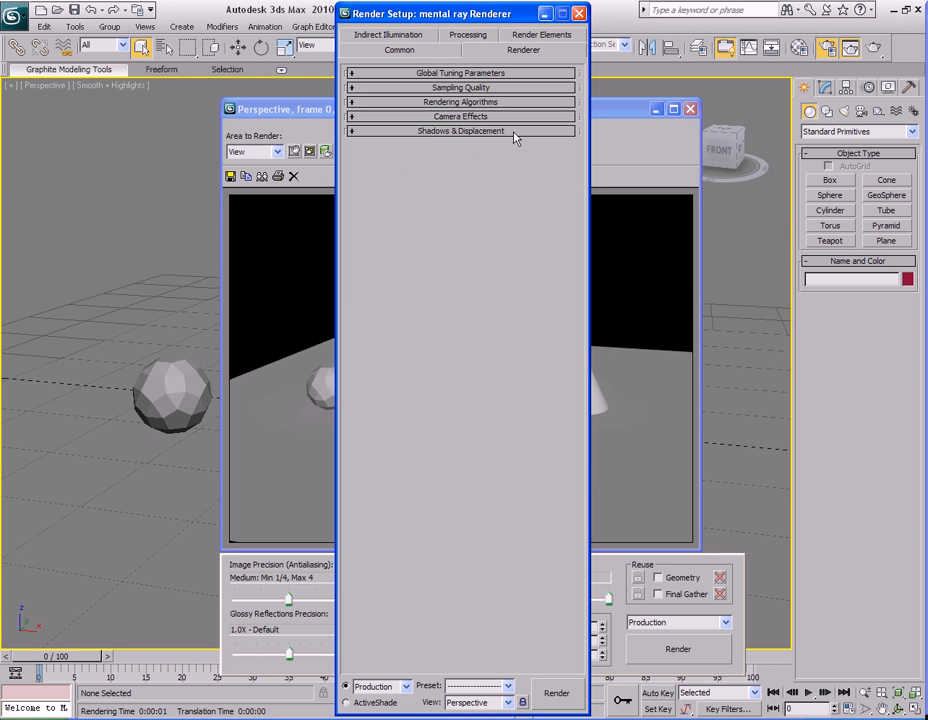
Review the Indirect Illumination settings for Final Gather, Caustics and Global Illumination, and Reuse (FG and GI Disk Caching).
left_click(427, 38)
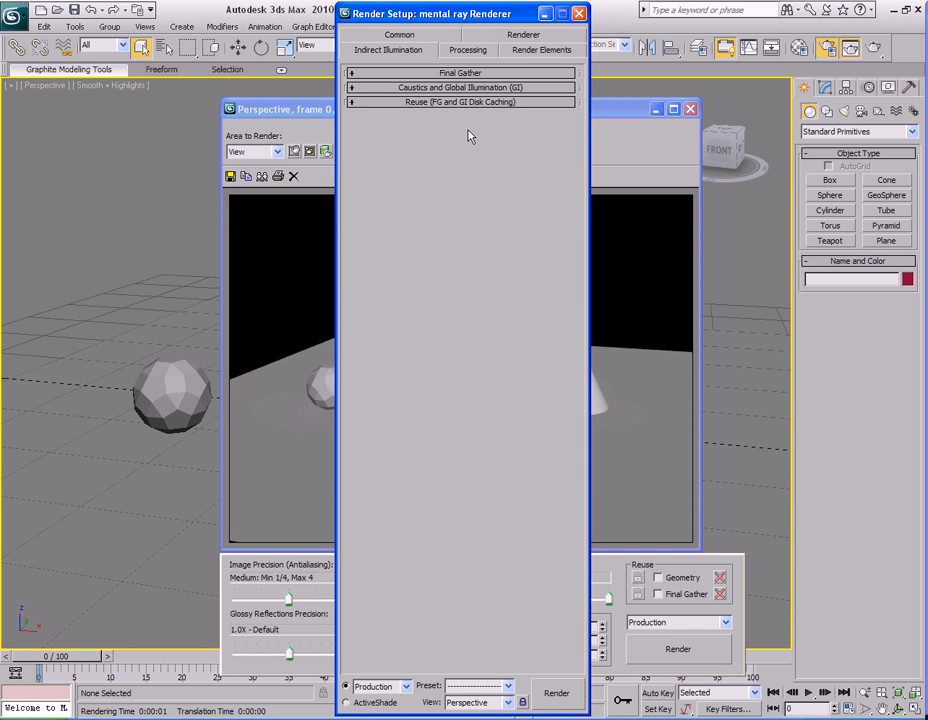
left_click(465, 74)
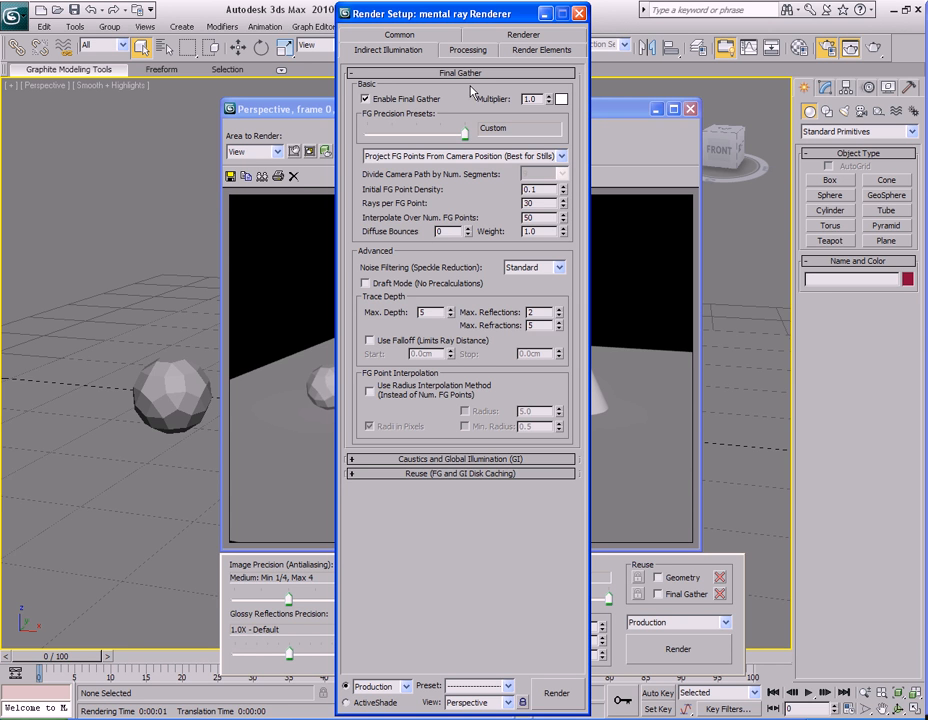
left_click(464, 74)
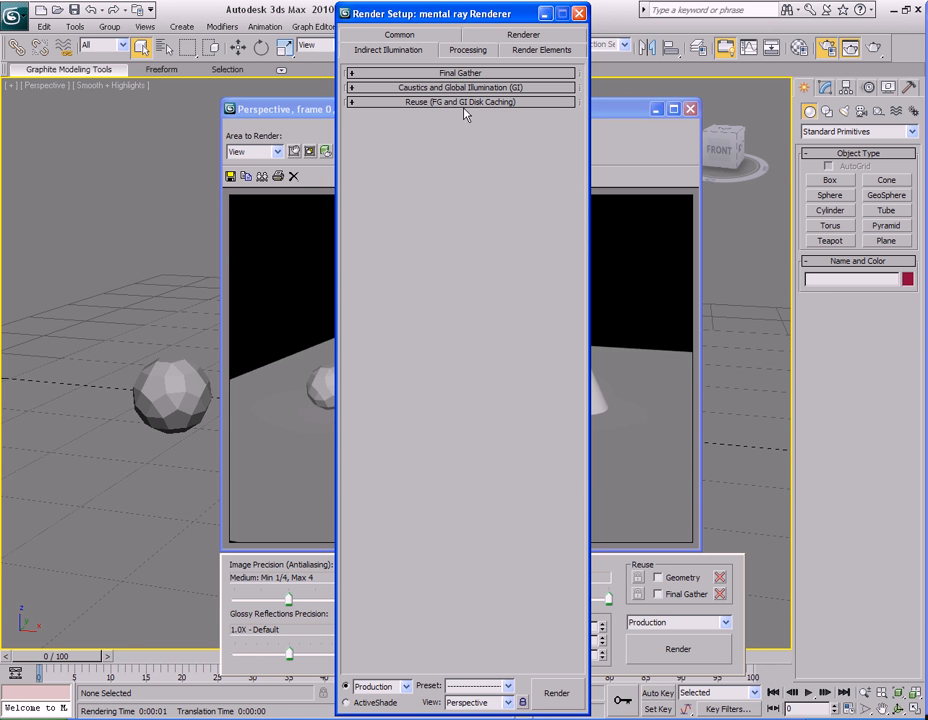
left_click(487, 88)
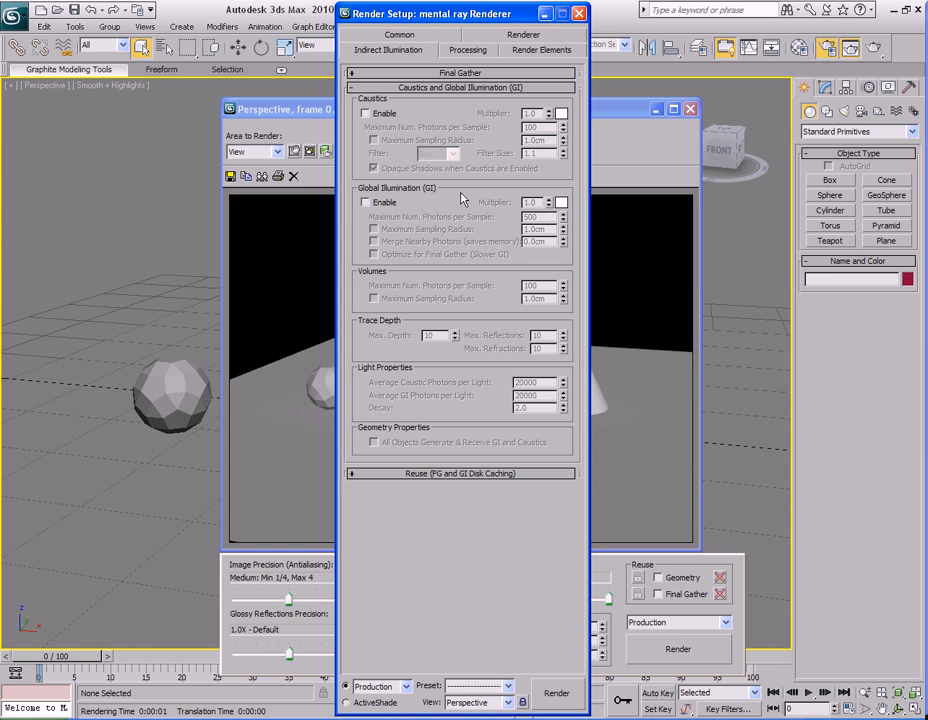
left_click(459, 88)
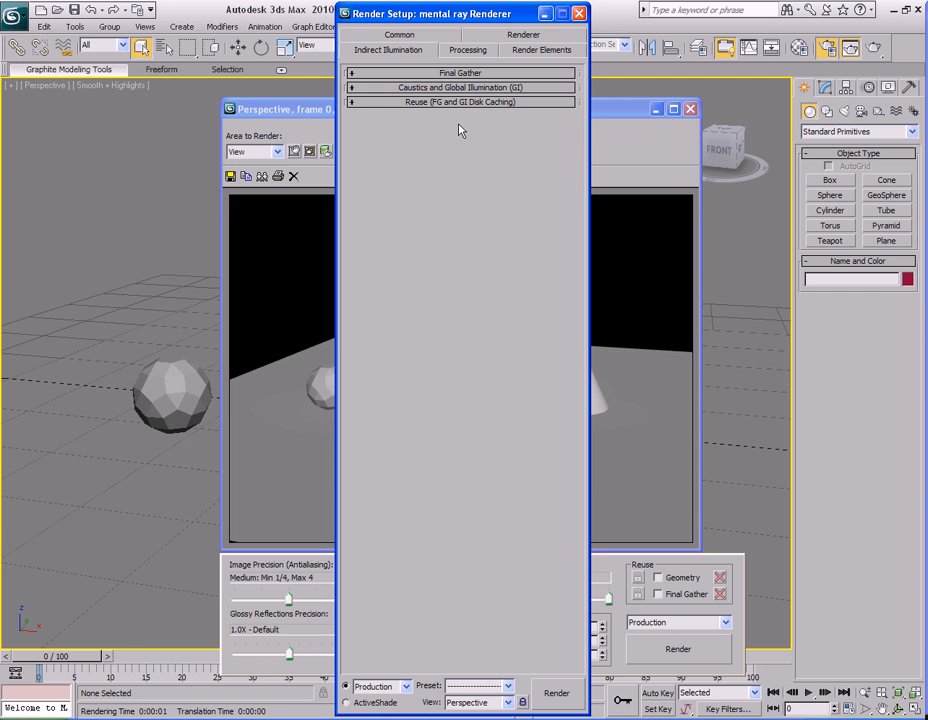
left_click(463, 103)
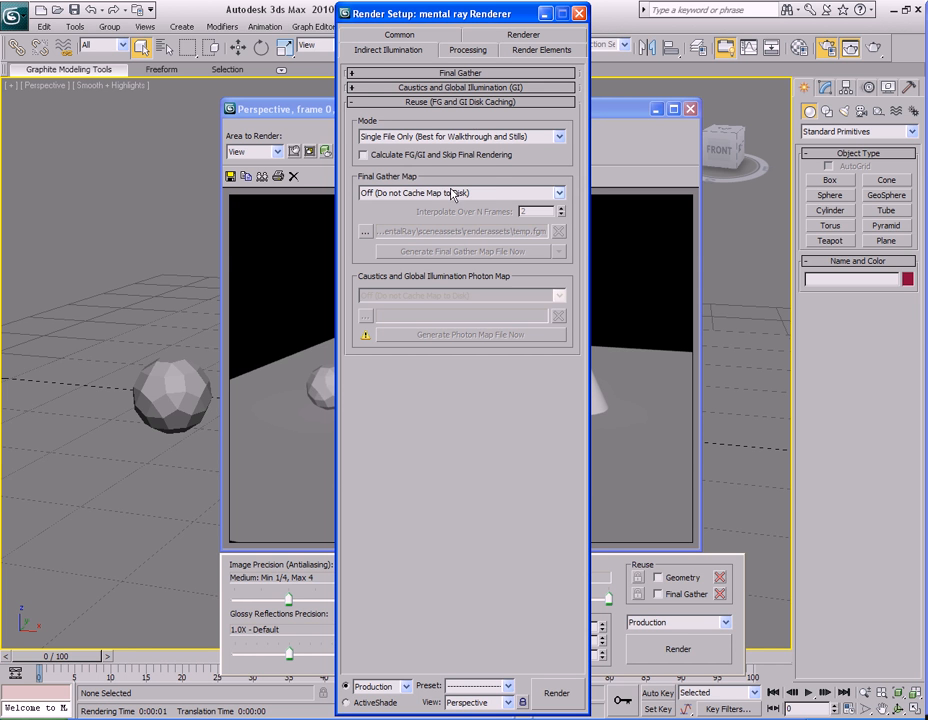
Look through the Caustics and Global Illumination and Final Gather settings again, and collapse all Indirect Illumination sections.
left_click(465, 88)
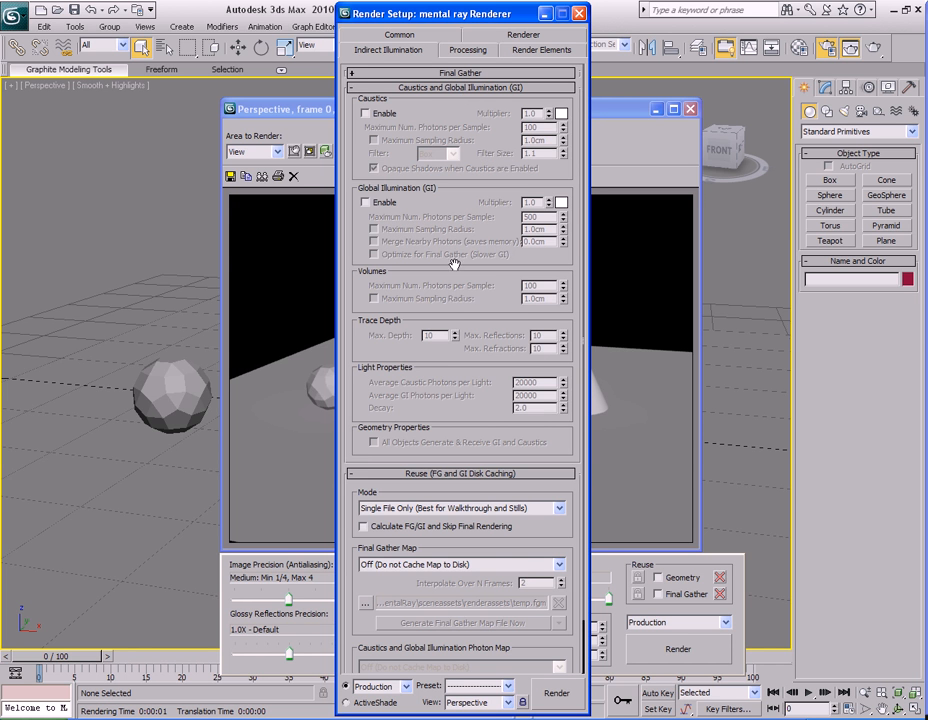
left_click(470, 73)
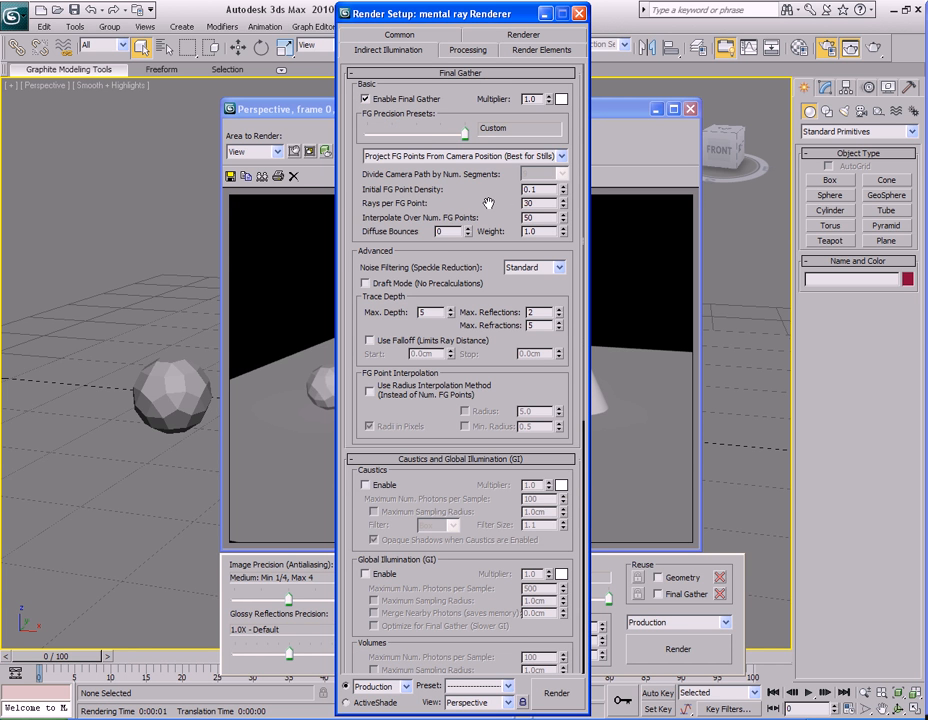
left_click(352, 73)
left_click(468, 88)
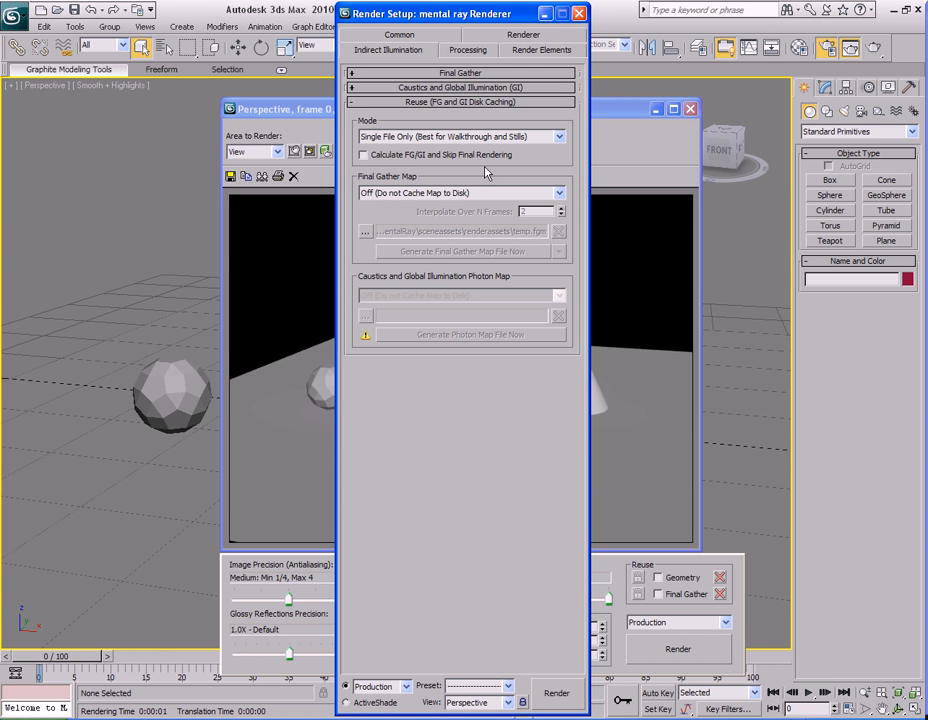
left_click(472, 74)
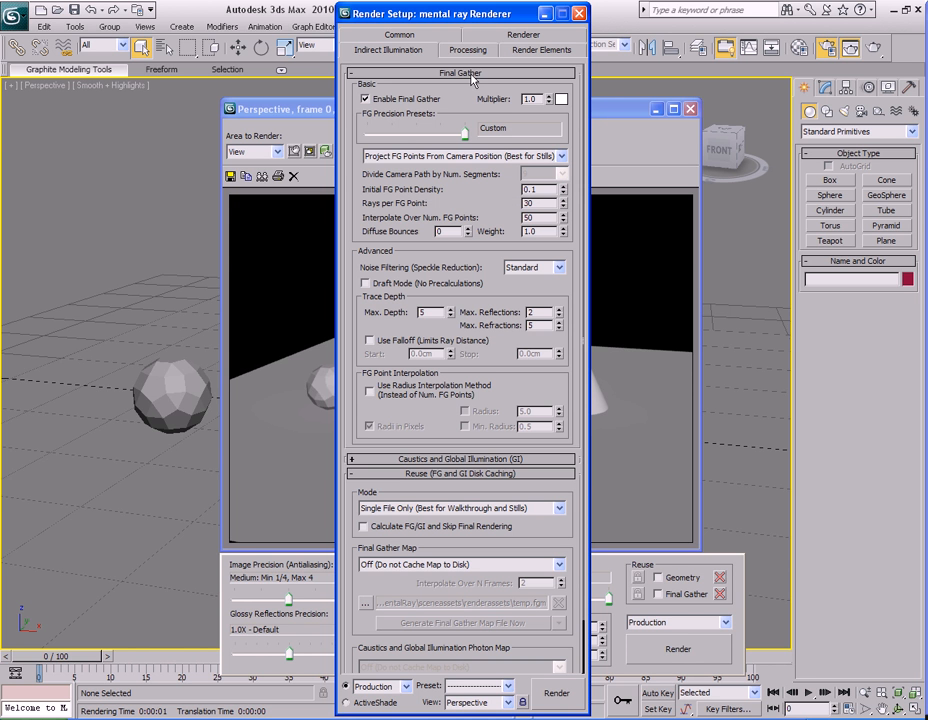
left_click(467, 74)
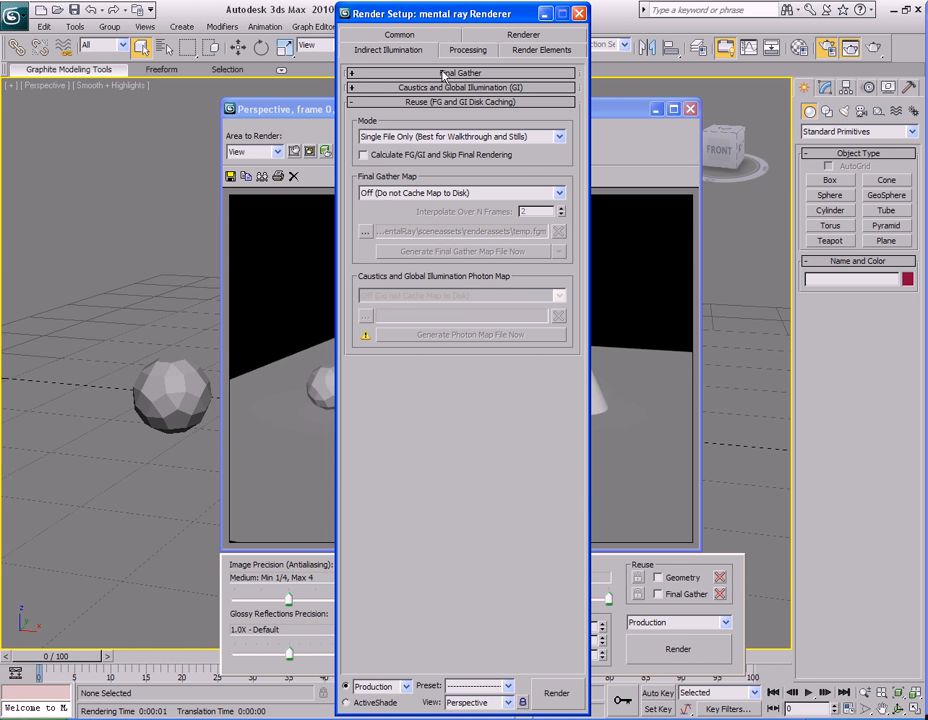
left_click(478, 88)
left_click(481, 88)
left_click(521, 102)
Show the Translator Options in the Processing settings, and toggle Geometry reuse on and back off in the rendered frame window.
left_click(477, 51)
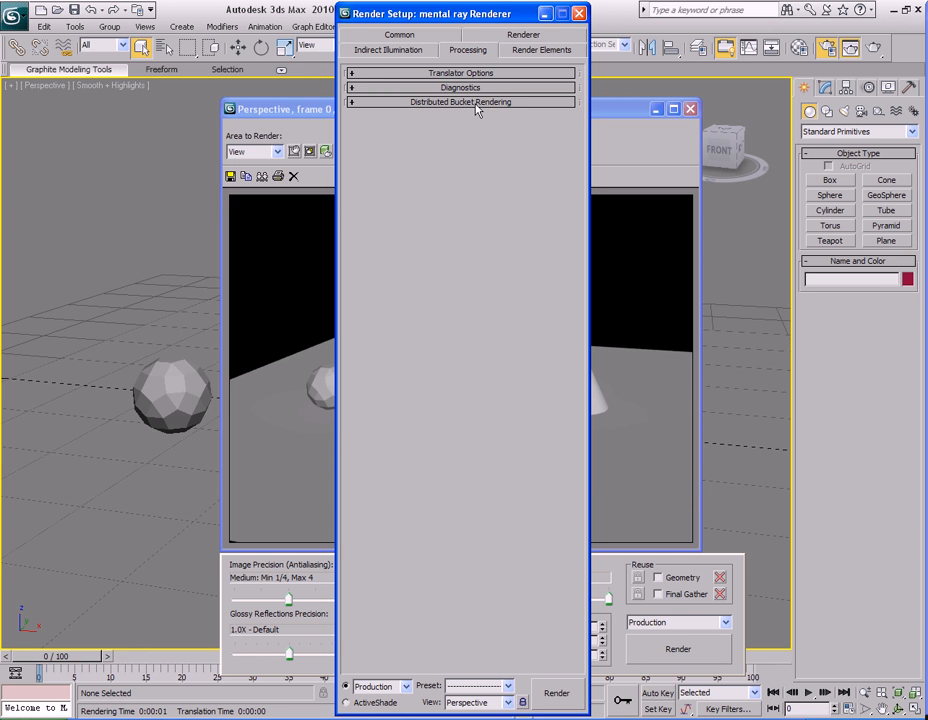
left_click(474, 74)
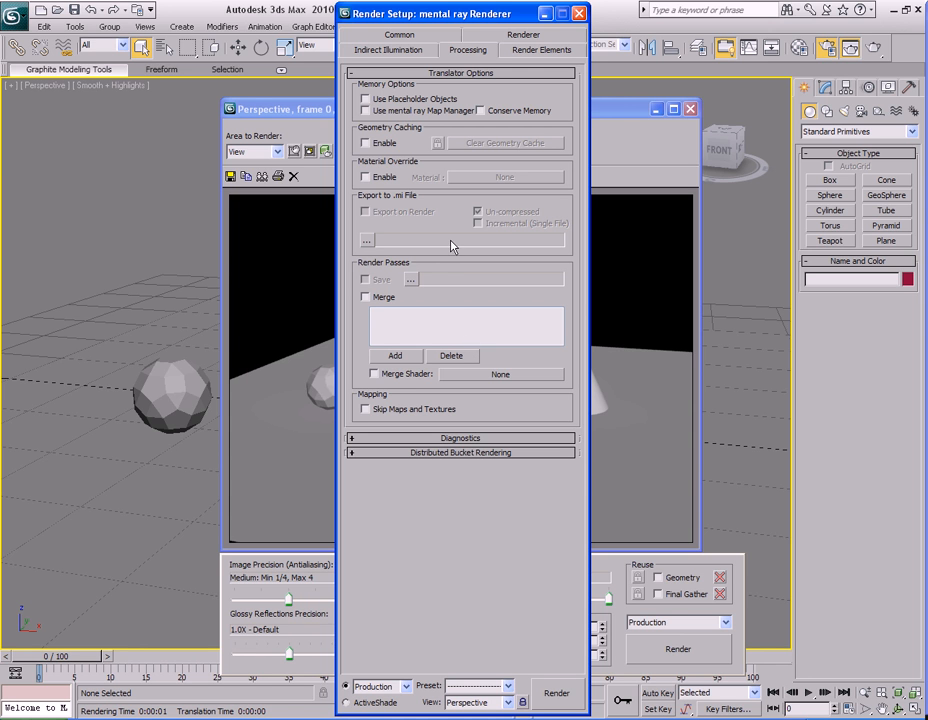
left_click(625, 117)
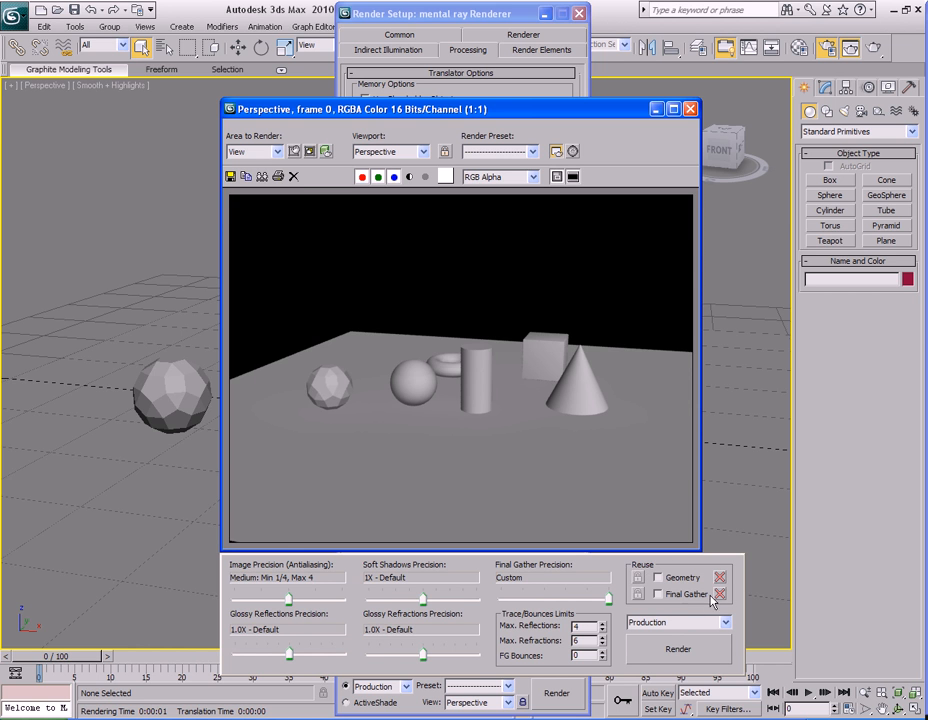
left_click(657, 577)
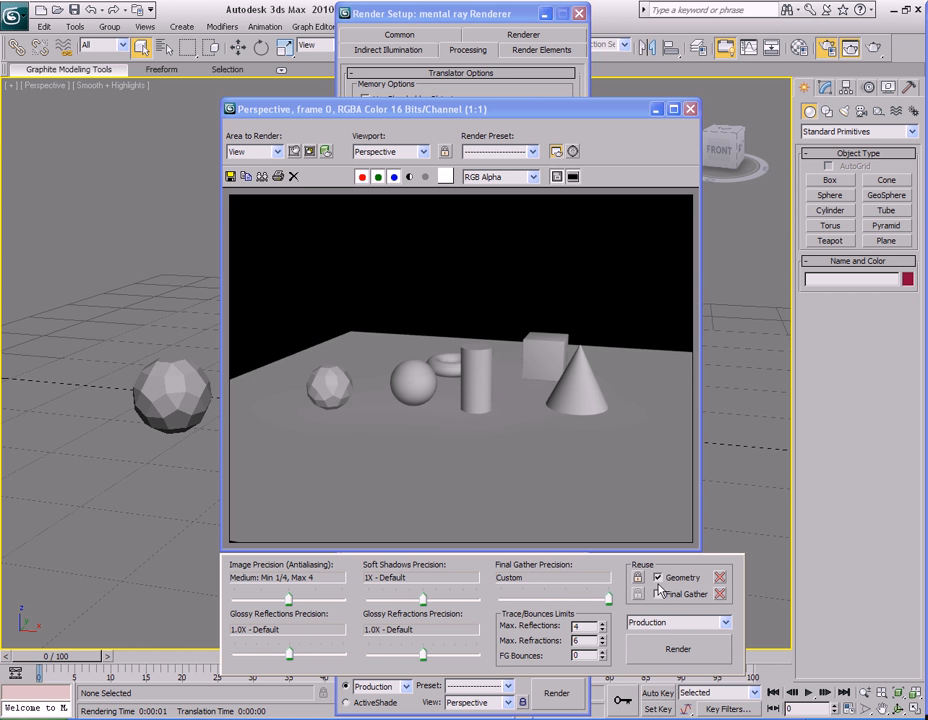
left_click(657, 579)
left_click(501, 35)
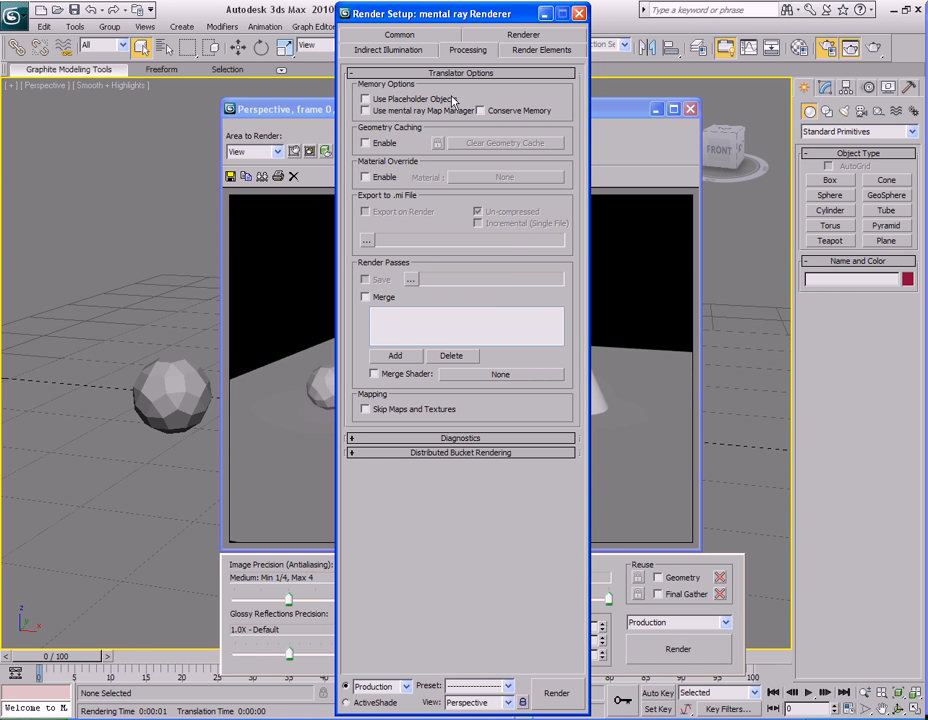
Show Diagnostics in place of Translator Options, enable visual diagnostics, and try the Coordinate Space, Photon, BSP and Final Gather modes.
left_click(485, 73)
left_click(483, 88)
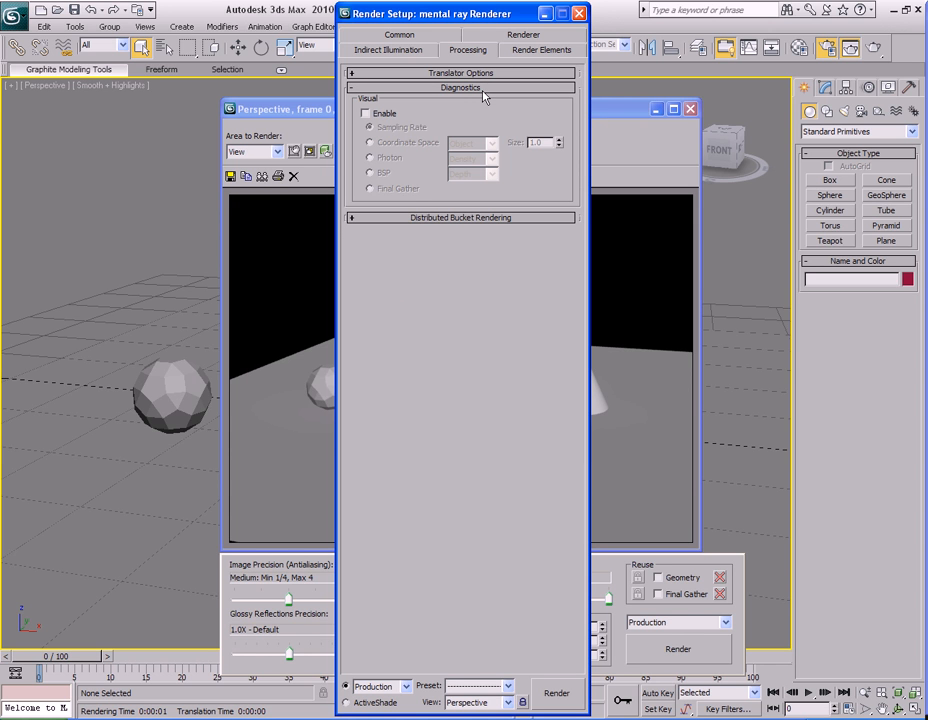
left_click(366, 113)
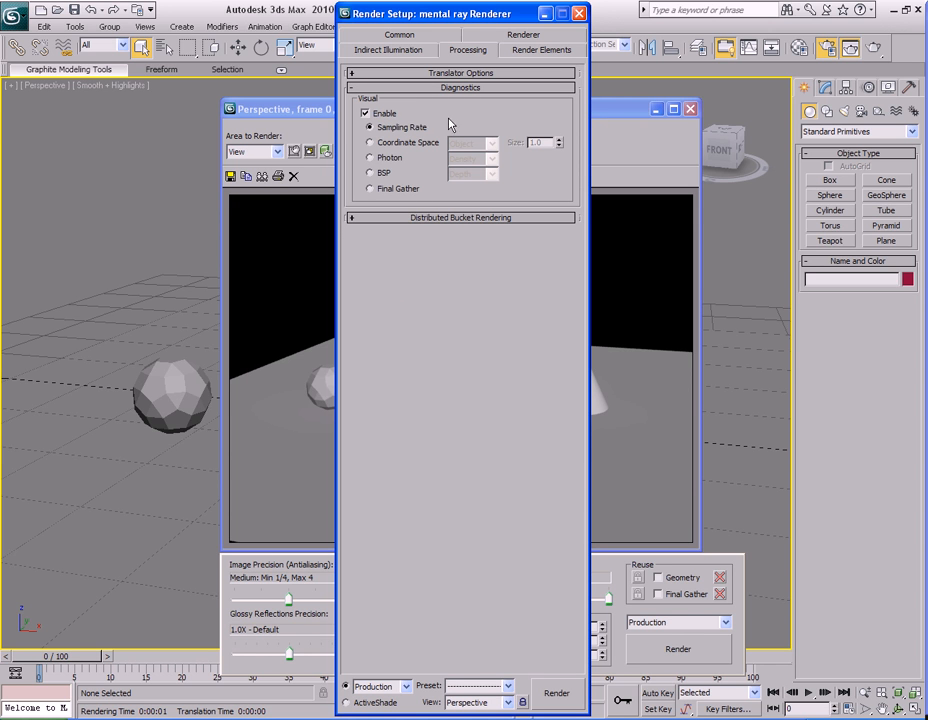
left_click(378, 142)
left_click(376, 157)
left_click(384, 173)
left_click(385, 188)
left_click(384, 173)
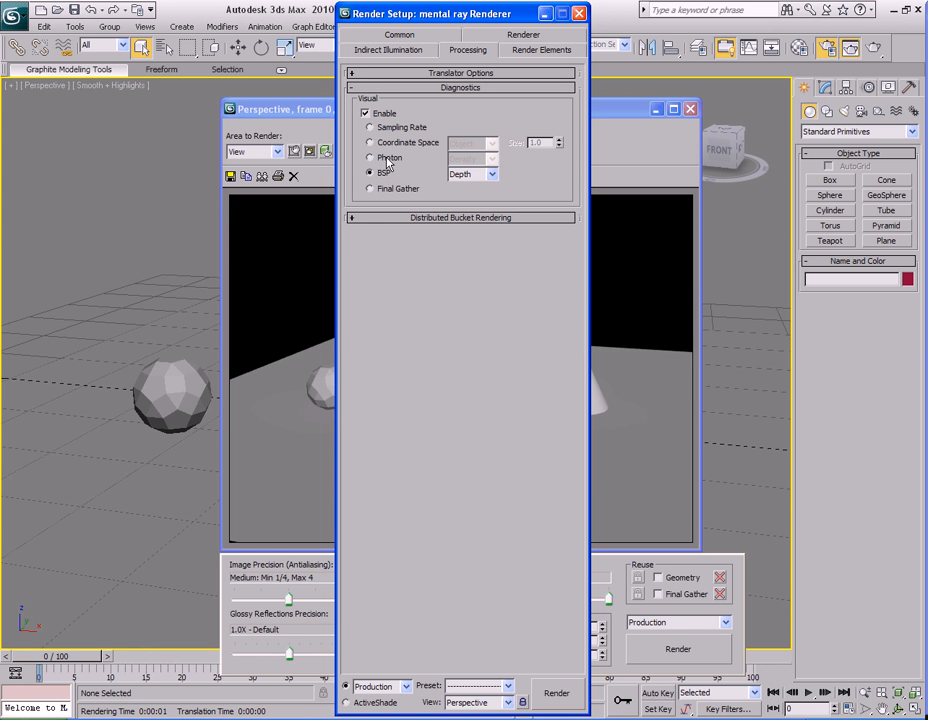
Cycle through the diagnostic modes again, return to Sampling Rate, and disable visual diagnostics before collapsing the section.
left_click(384, 157)
left_click(378, 142)
left_click(384, 173)
left_click(389, 158)
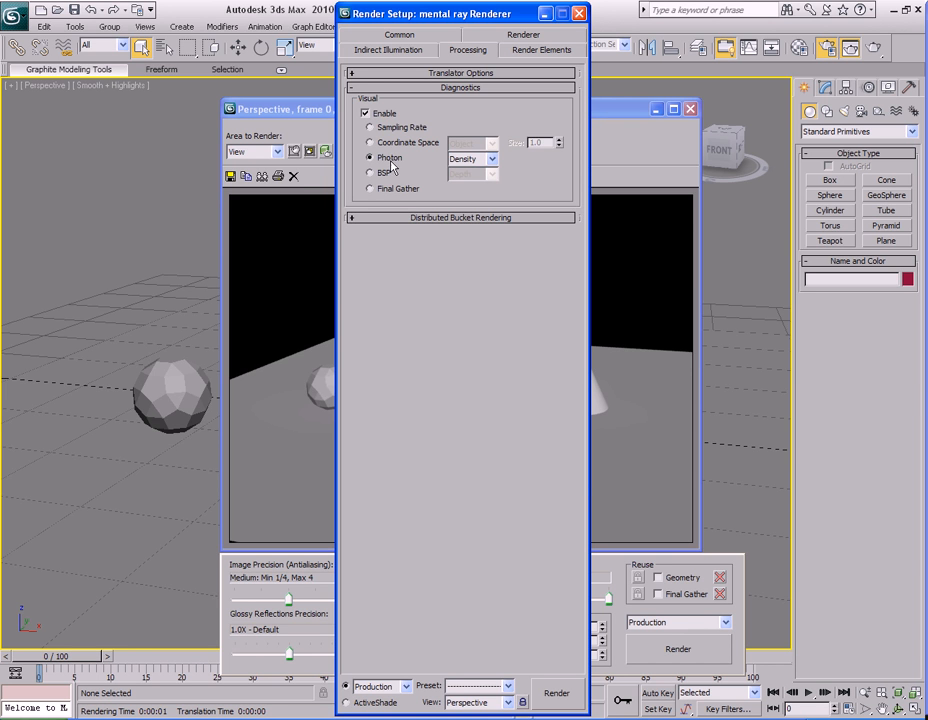
left_click(385, 188)
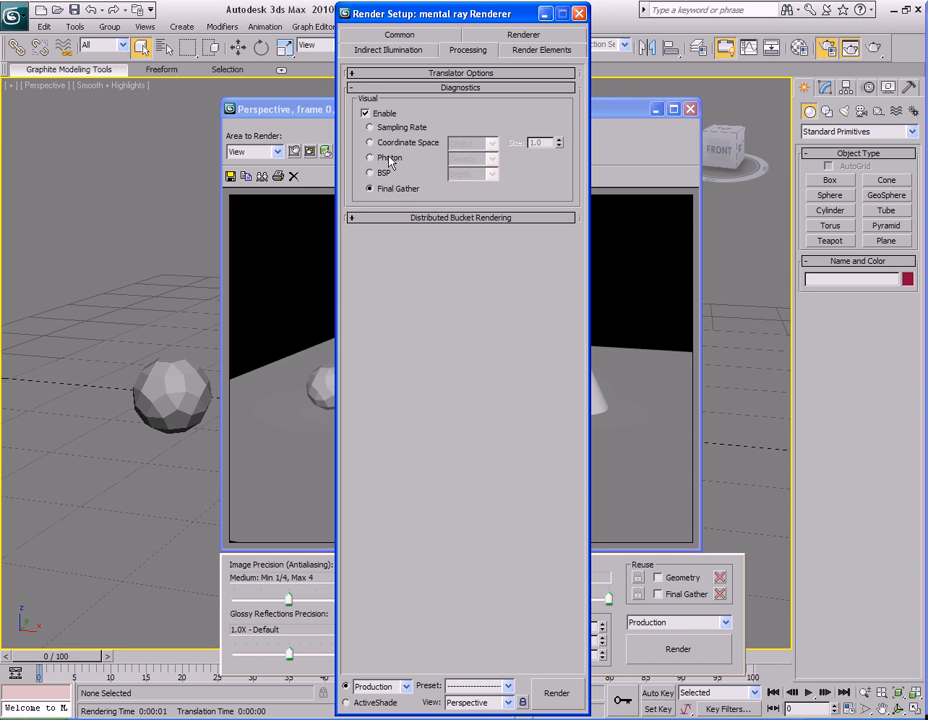
left_click(388, 129)
left_click(380, 114)
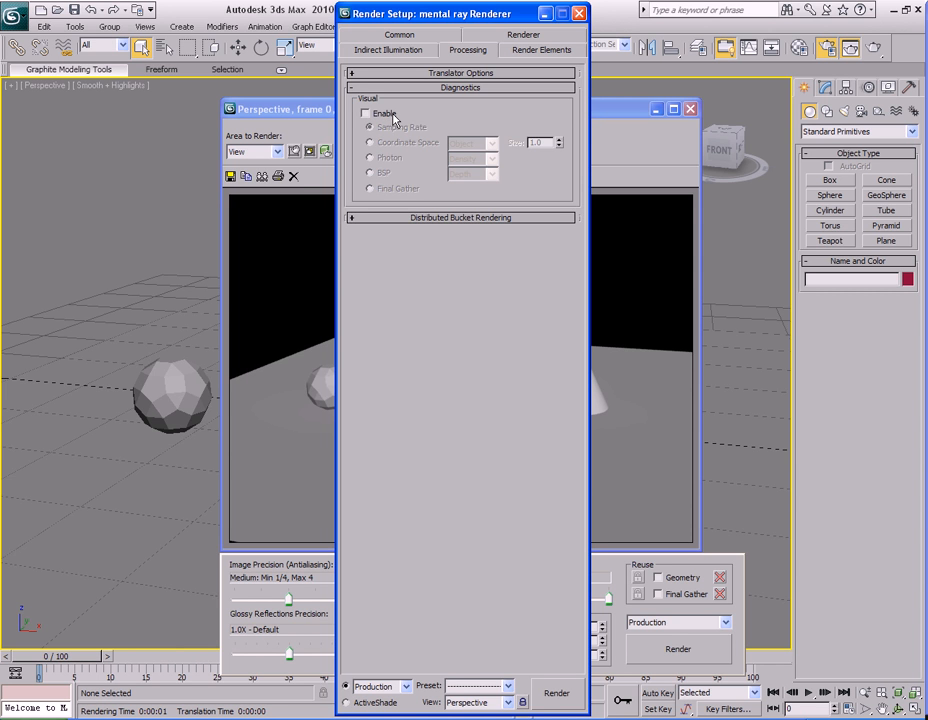
left_click(466, 88)
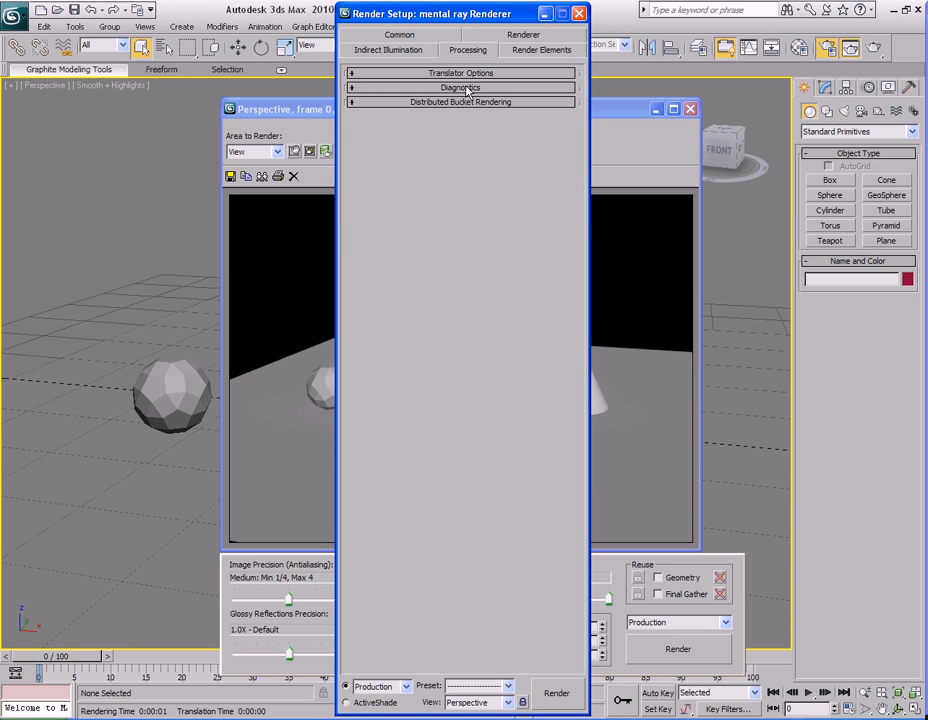
Show the Distributed Bucket Rendering settings, and toggle Distributed Render on and back off.
left_click(464, 103)
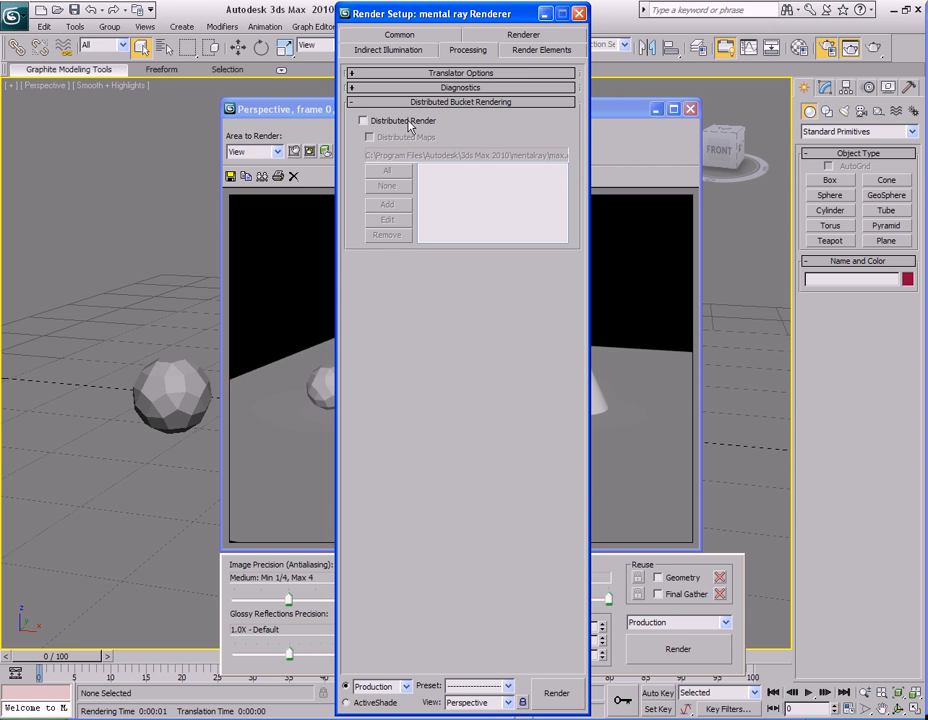
left_click(363, 120)
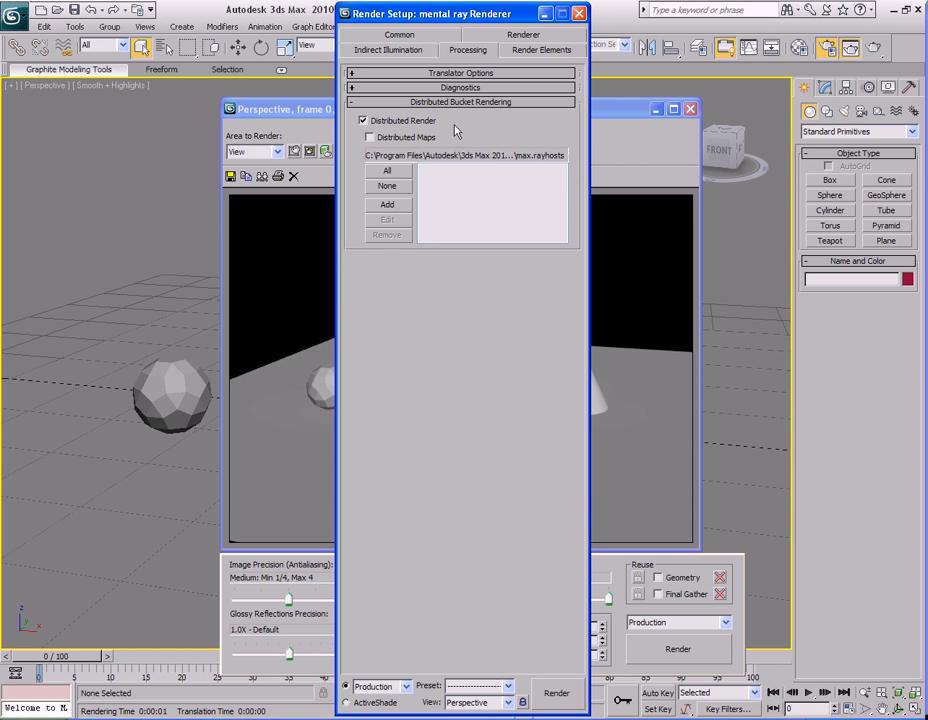
left_click(420, 121)
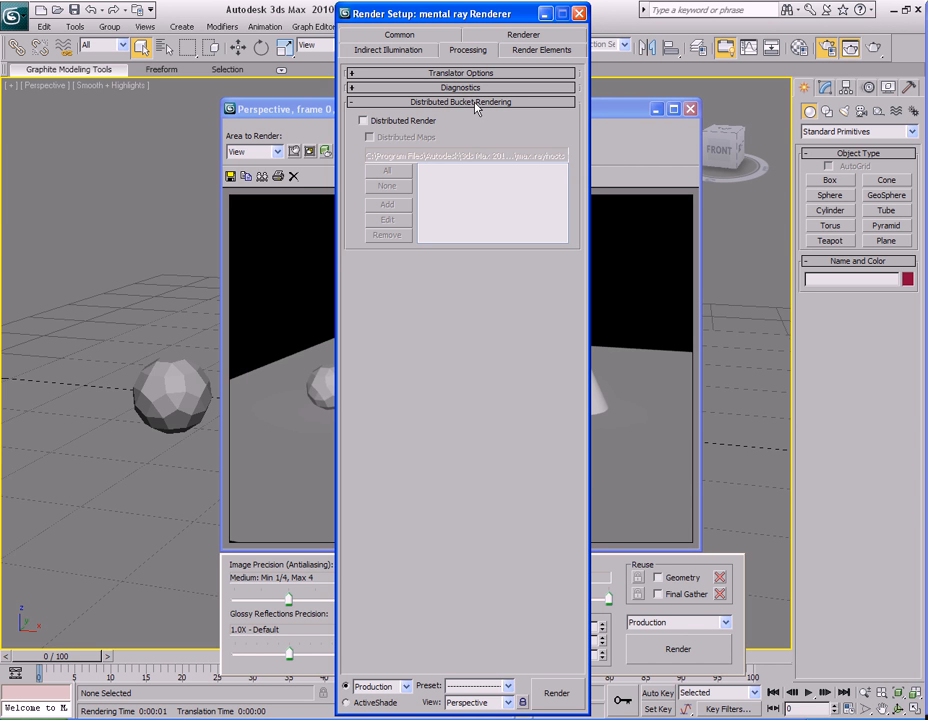
Collapse the Distributed Bucket Rendering settings, and close both the Render Setup dialog and the rendered frame window.
left_click(476, 103)
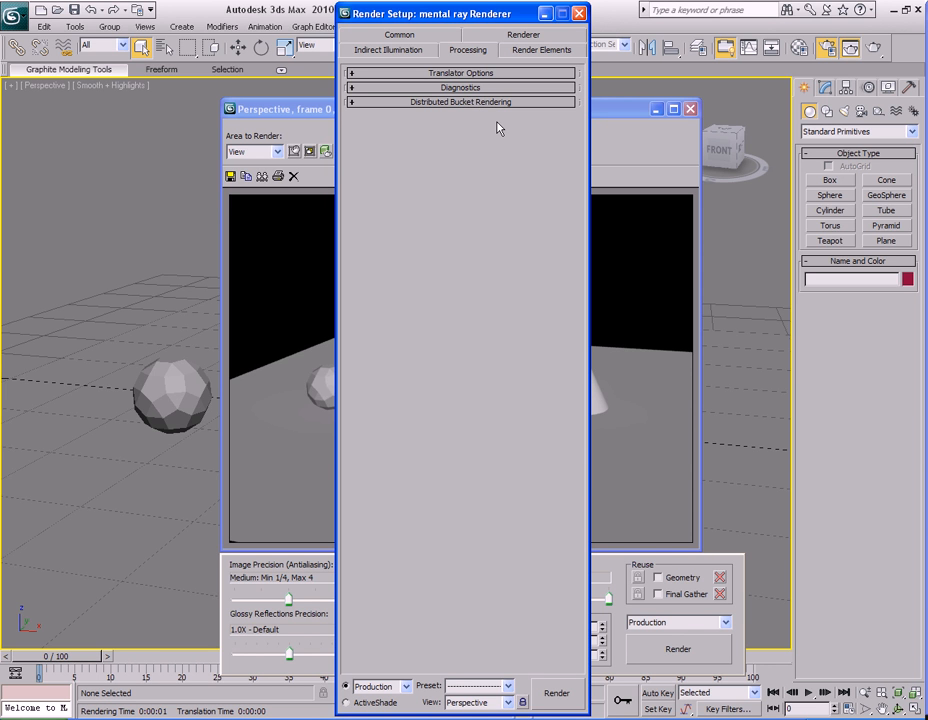
left_click(578, 13)
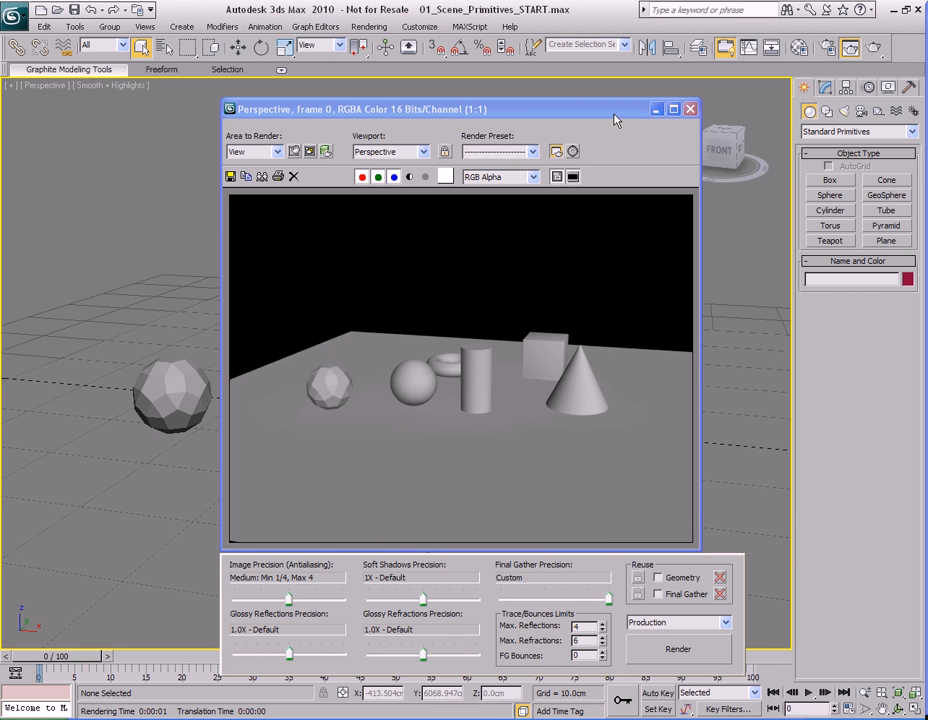
left_click(666, 110)
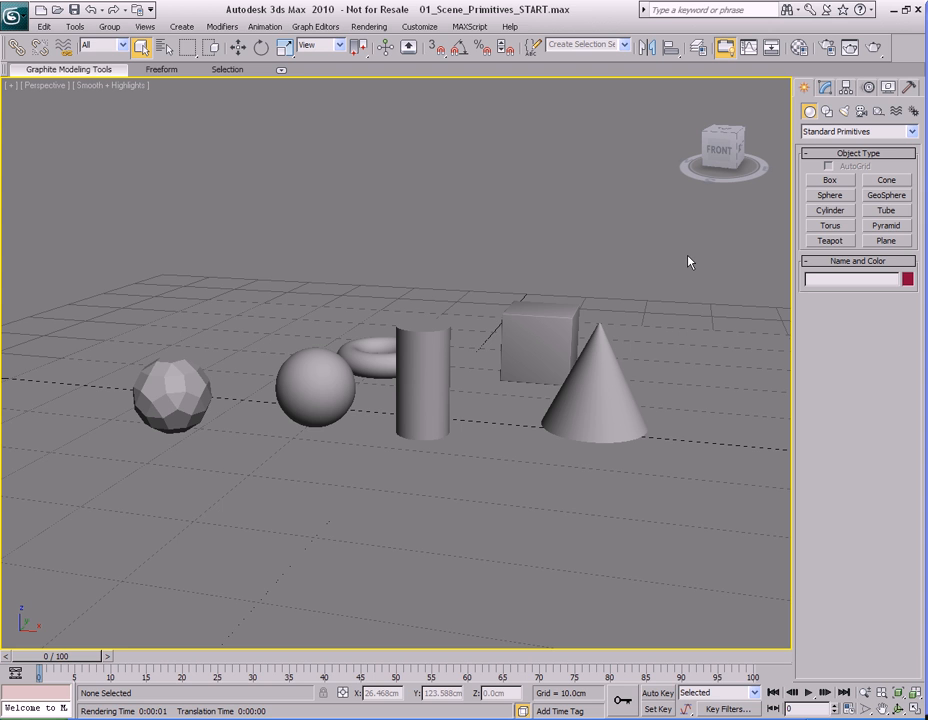
Reopen Render Setup, review each Renderer section from Global Tuning Parameters to Shadows & Displacement, and close the dialog.
left_click(369, 26)
key("F10")
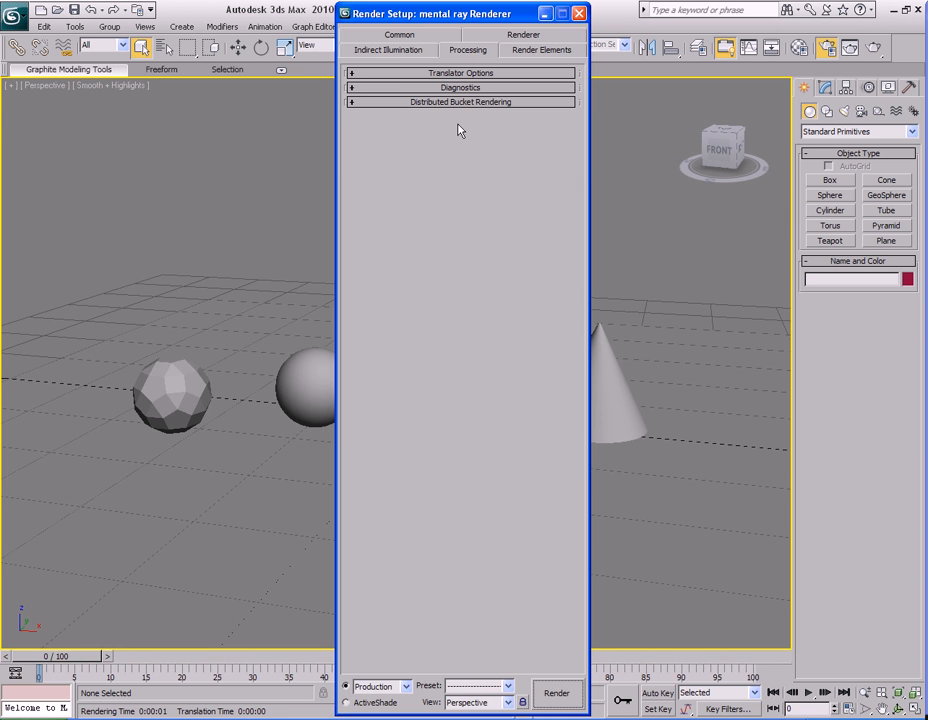
left_click(405, 32)
left_click(510, 50)
left_click(480, 74)
left_click(480, 76)
left_click(480, 88)
left_click(480, 88)
left_click(480, 103)
left_click(480, 103)
left_click(480, 116)
left_click(480, 116)
left_click(480, 131)
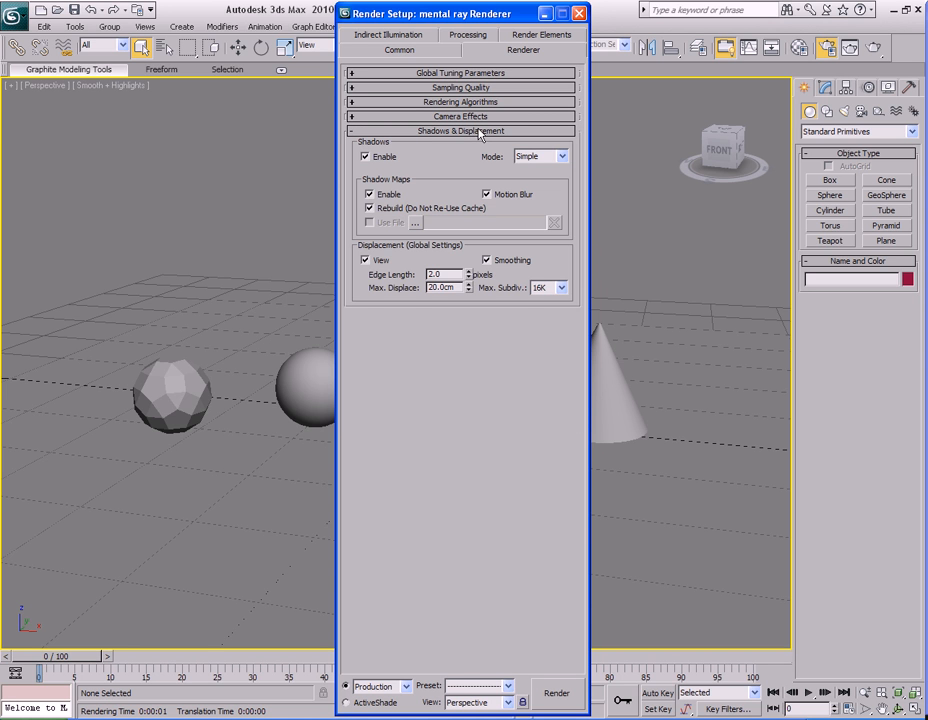
left_click(480, 131)
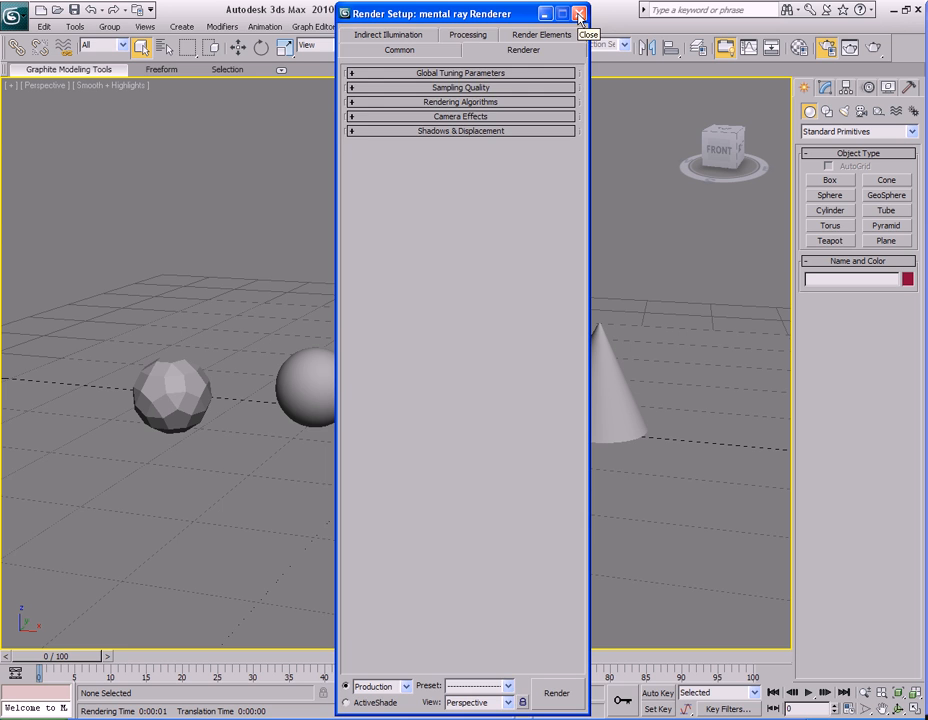
left_click(579, 15)
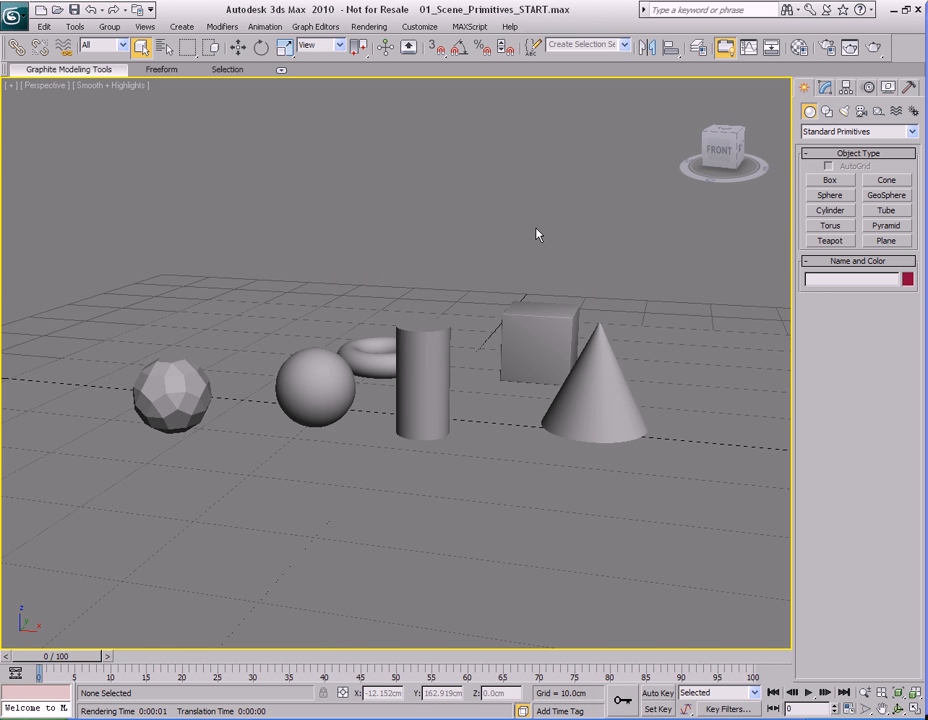